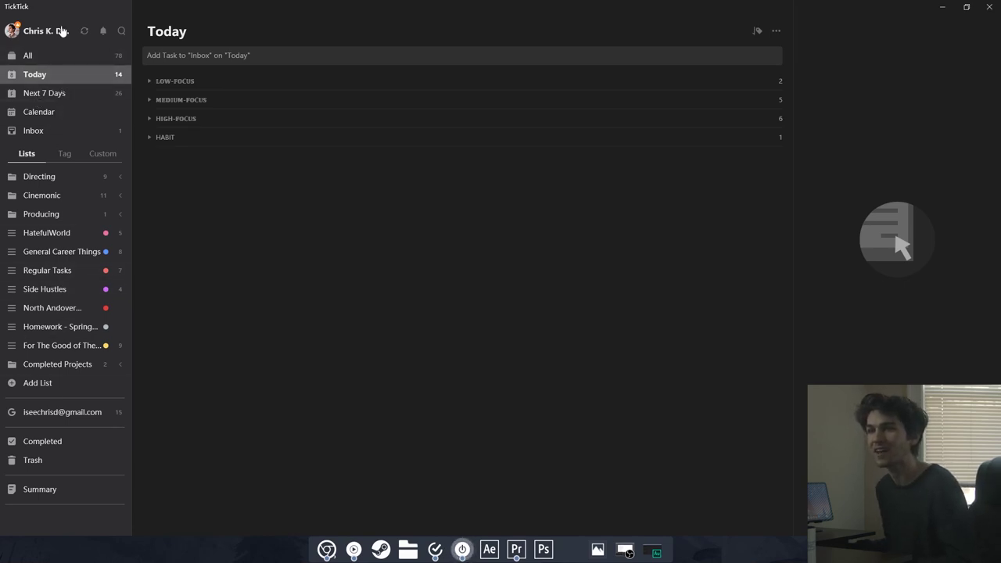
Review the Smart List display options in the settings and close the settings.
click(32, 36)
click(32, 59)
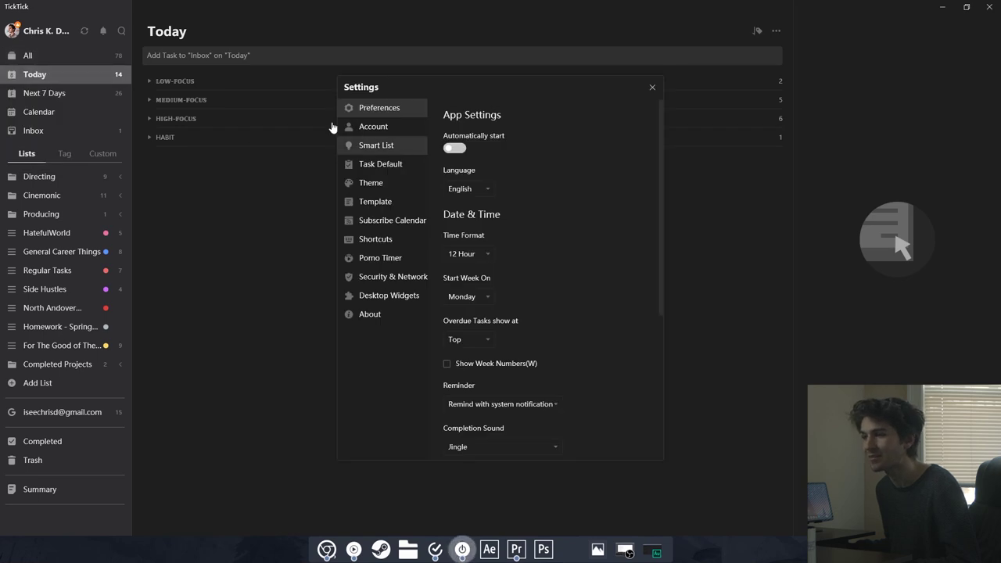
click(364, 151)
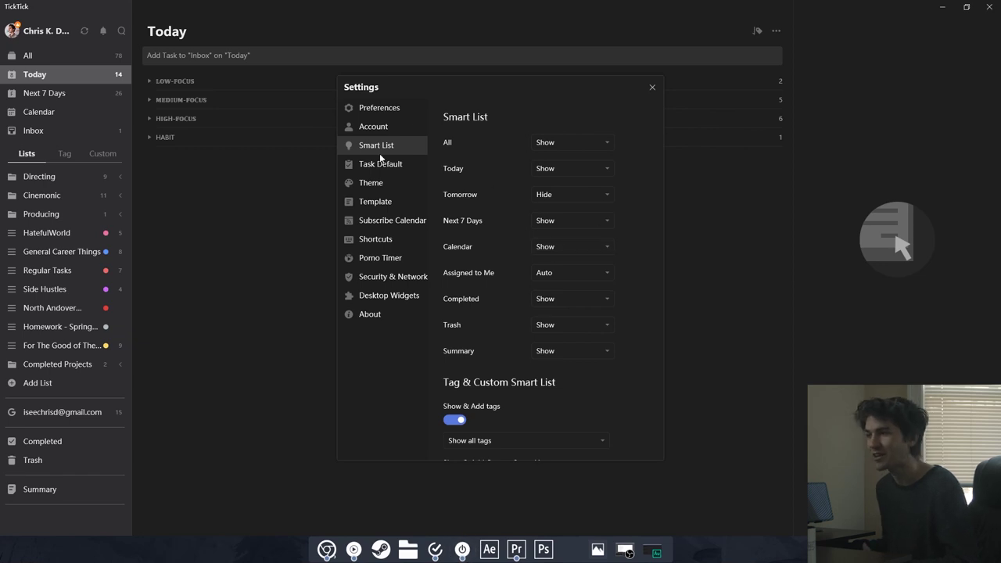
click(652, 87)
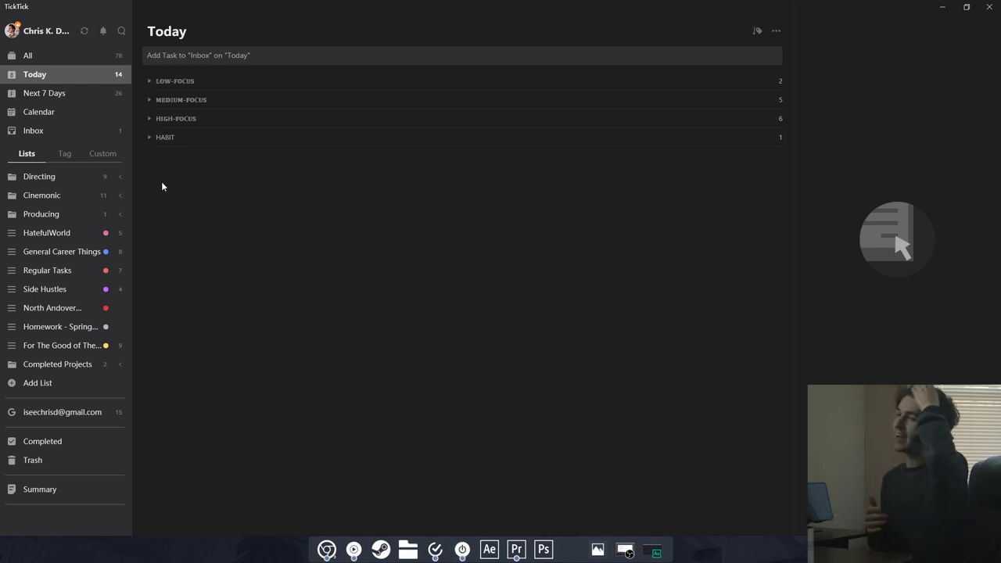
Expand the LOW-FOCUS, MEDIUM-FOCUS and HIGH-FOCUS groups in Today and review the tasks under each.
click(149, 83)
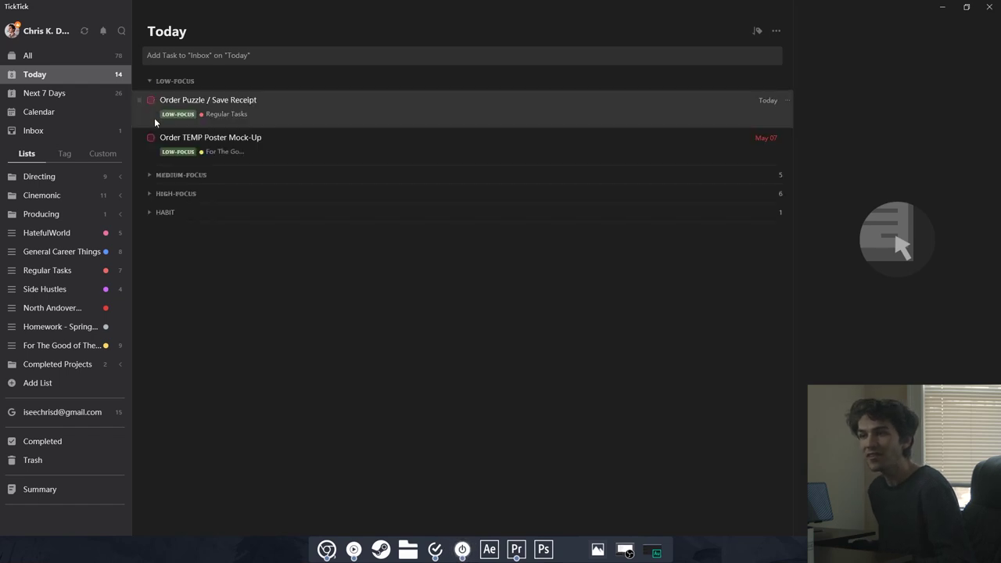
click(151, 176)
click(149, 382)
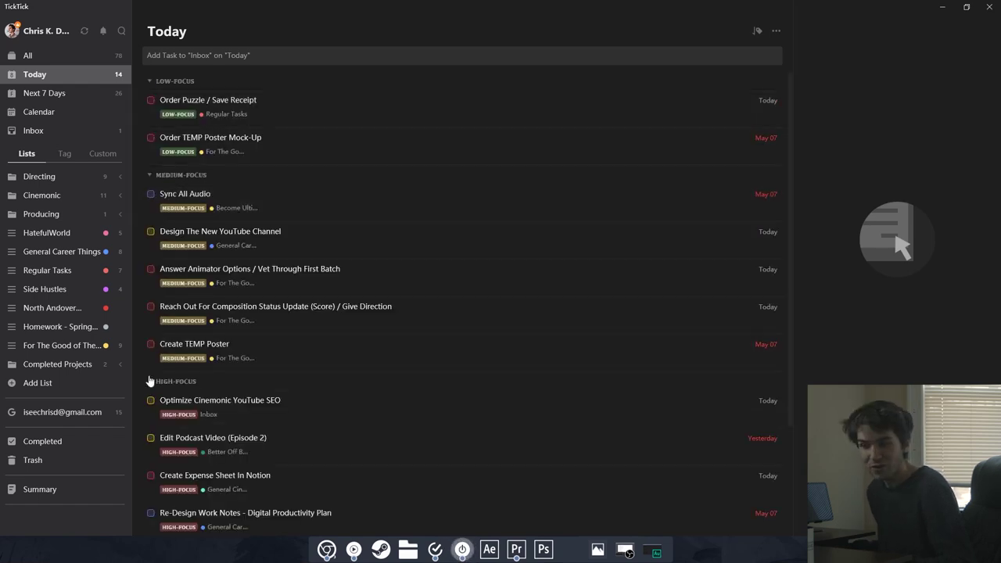
scroll(157, 352, down, 3)
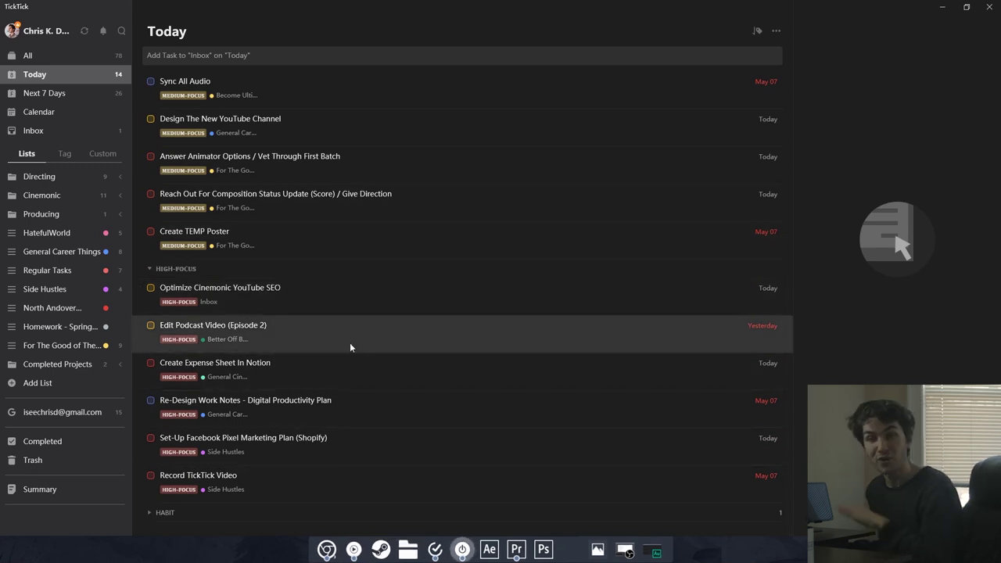
scroll(238, 227, up, 3)
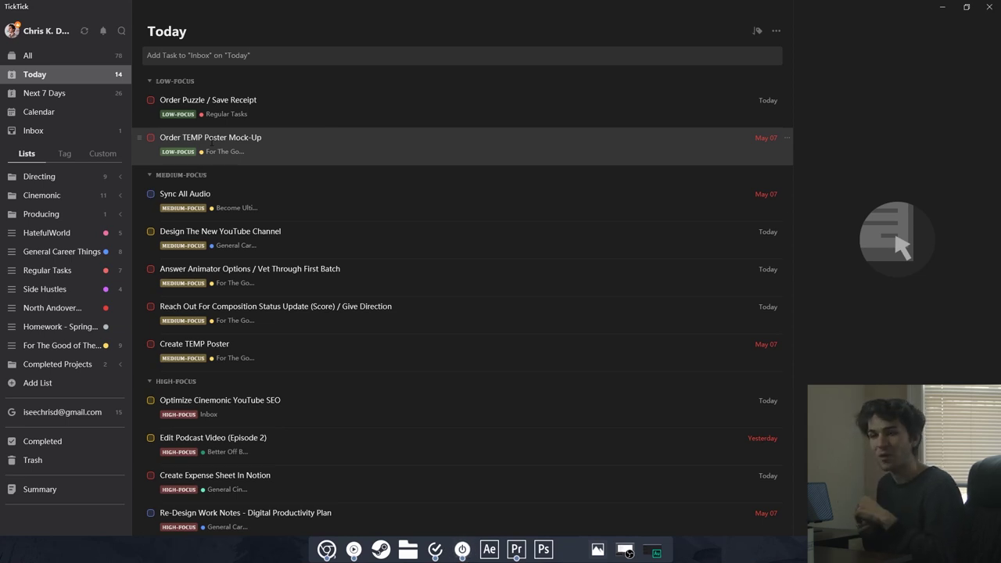
scroll(365, 429, down, 3)
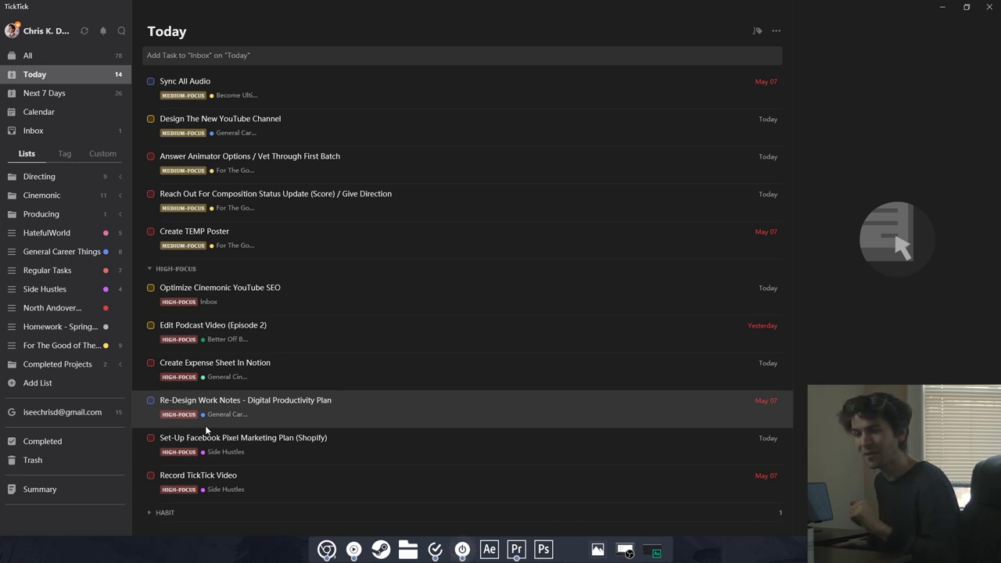
scroll(203, 352, up, 2)
scroll(172, 328, down, 2)
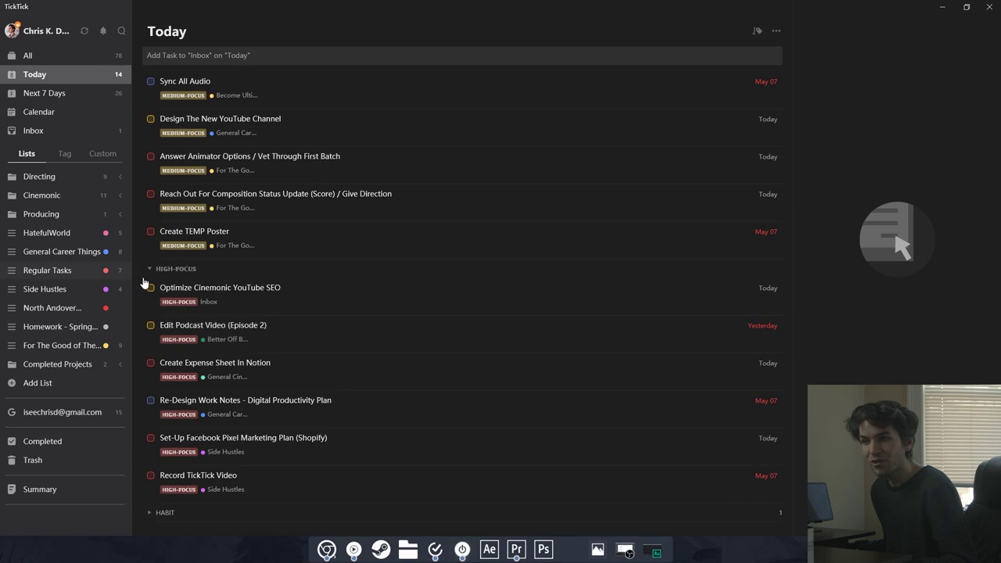
Collapse the HIGH-FOCUS group, sort the Today tasks by list and look through the resulting groups.
click(153, 268)
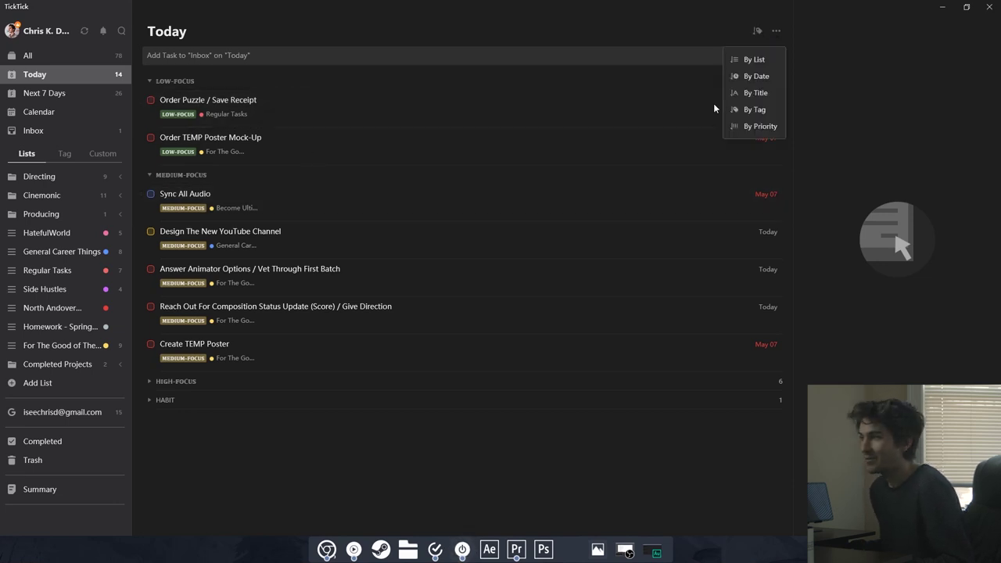
click(747, 61)
scroll(521, 204, down, 1)
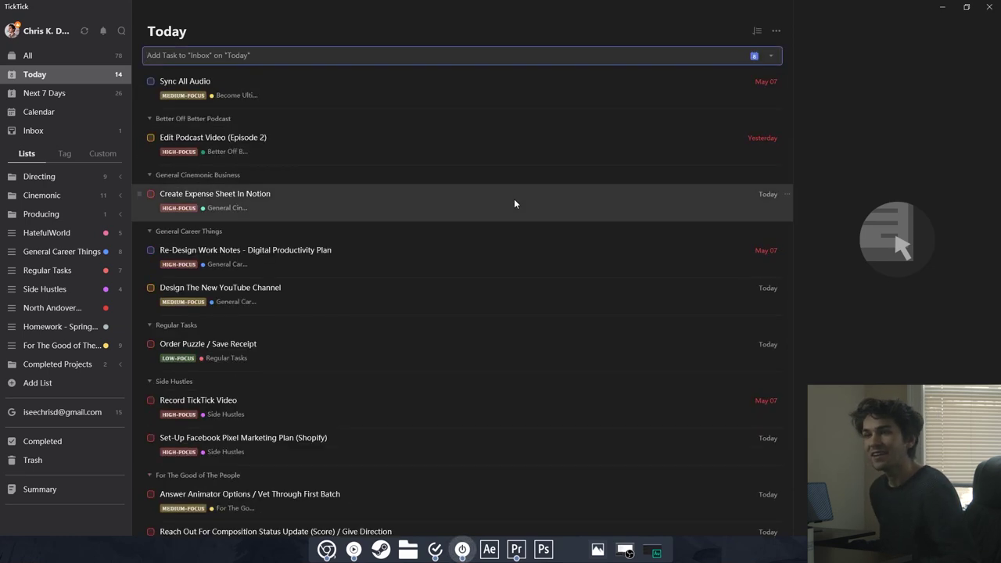
scroll(281, 162, up, 1)
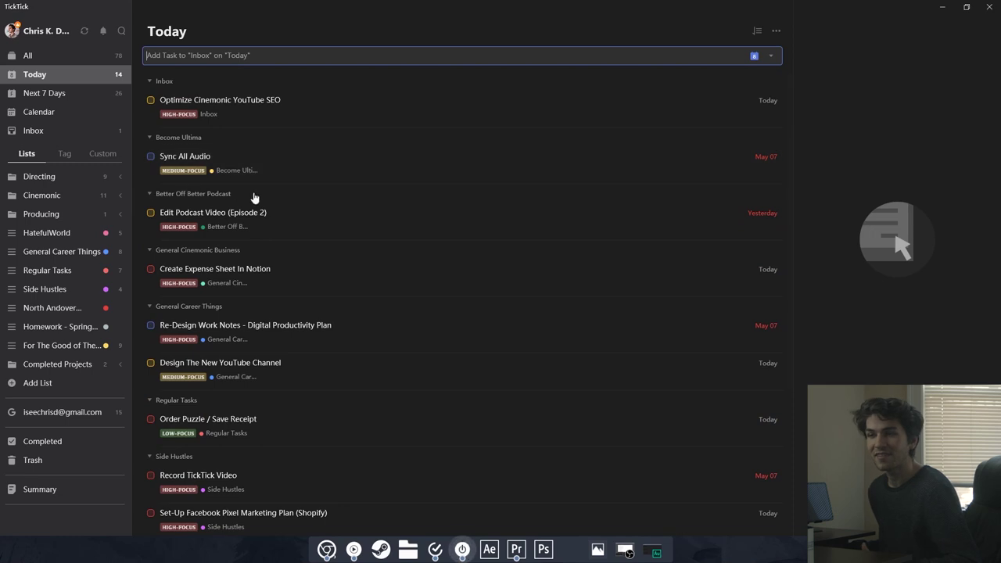
scroll(238, 211, down, 4)
scroll(220, 247, up, 4)
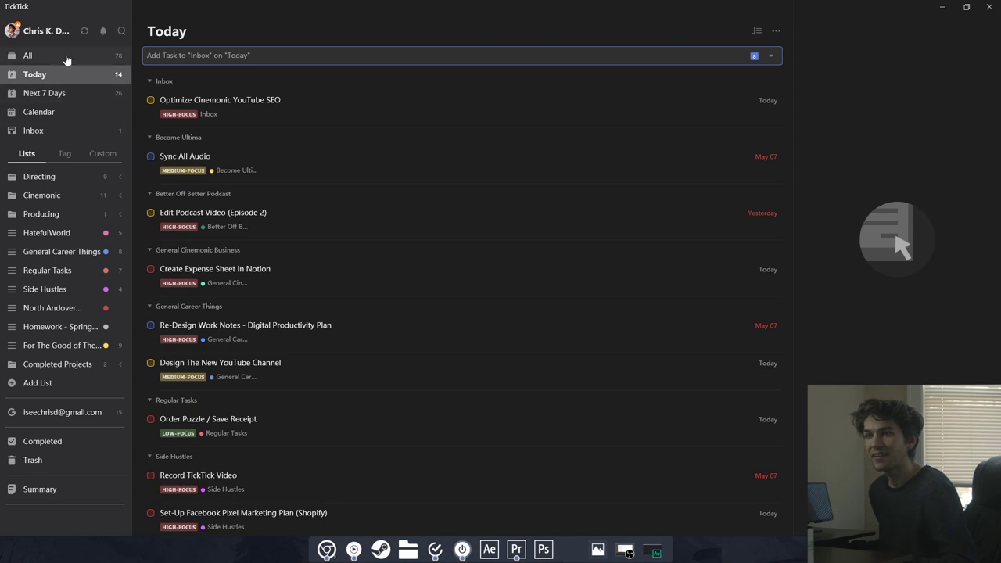
Add a task named "Do Laundry" to Today and check it in the Inbox.
text(Do Laundry)
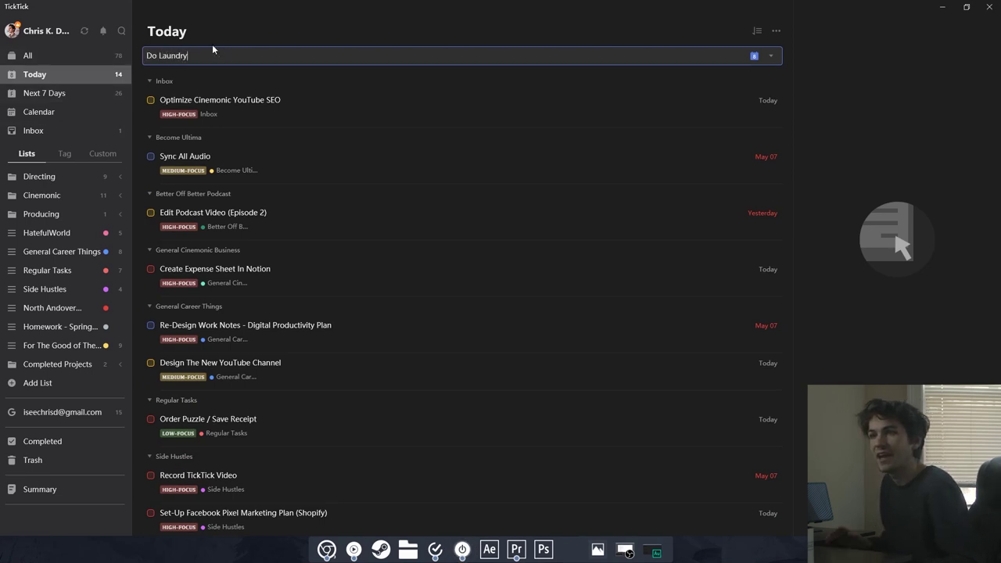
key(Return)
click(39, 133)
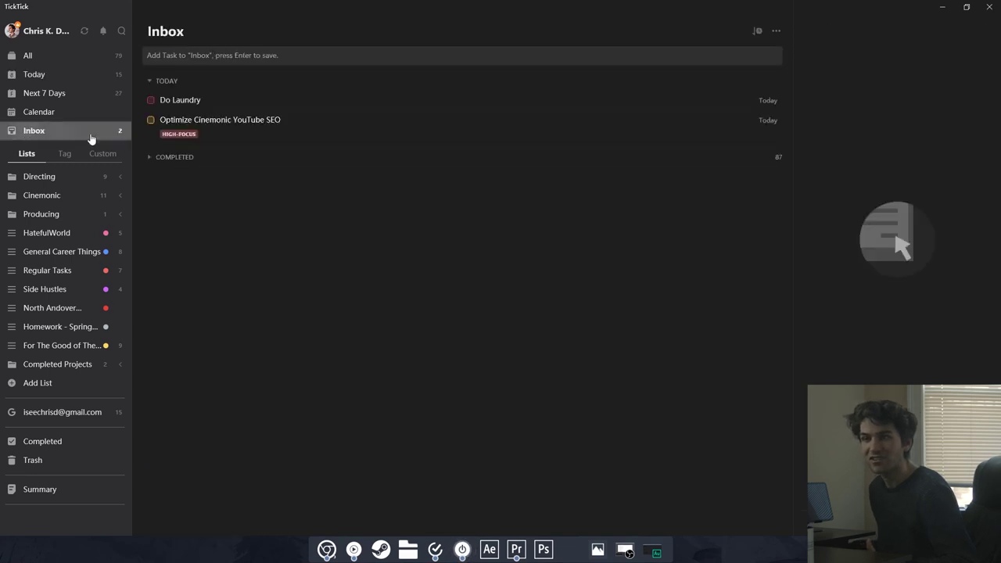
Delete the "Do Laundry" task from Today.
click(49, 80)
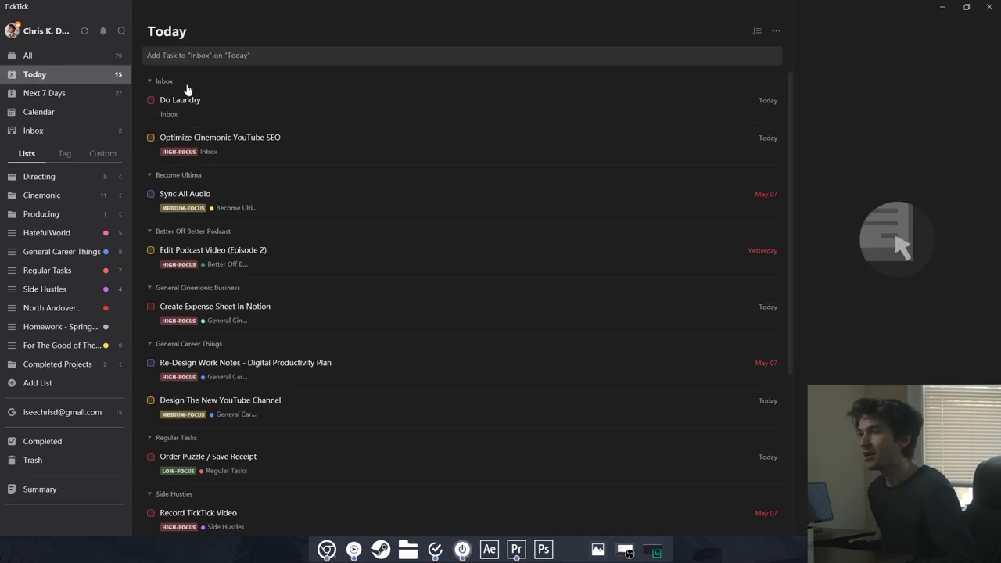
click(186, 103)
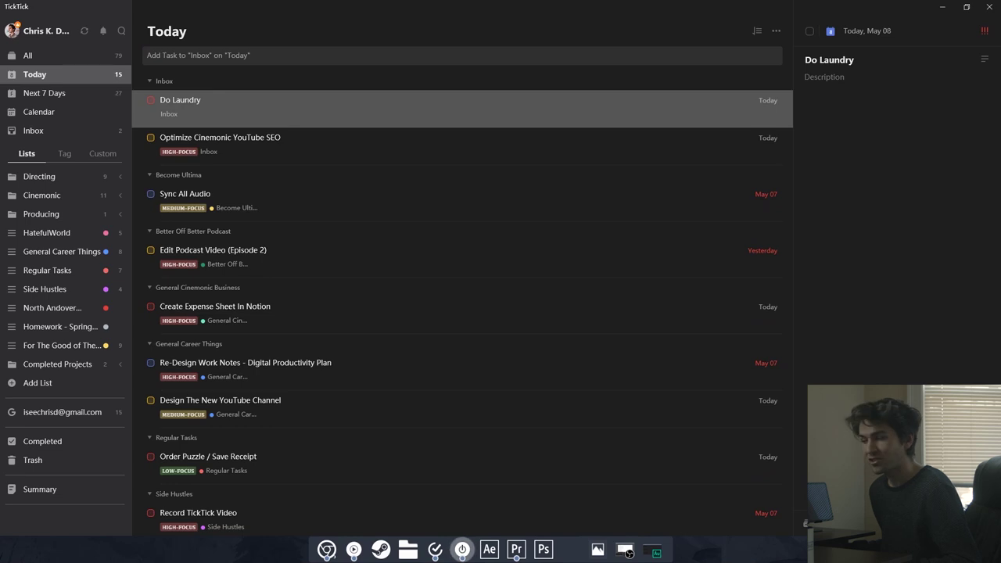
key(Delete)
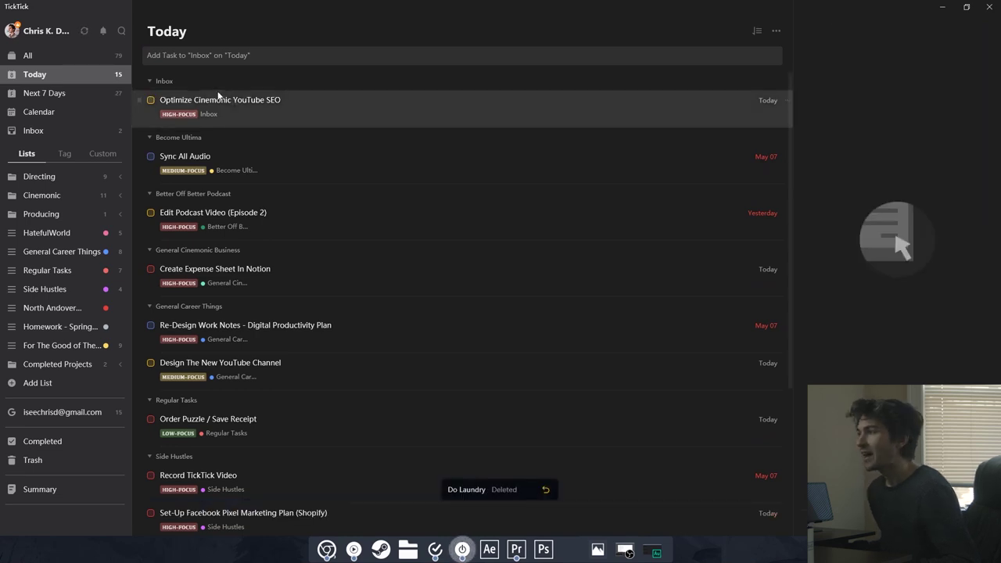
Expand the Directing folder and view the "Order TEMP Poster Mock-Up" task in its "For The Good of The People" list.
click(757, 35)
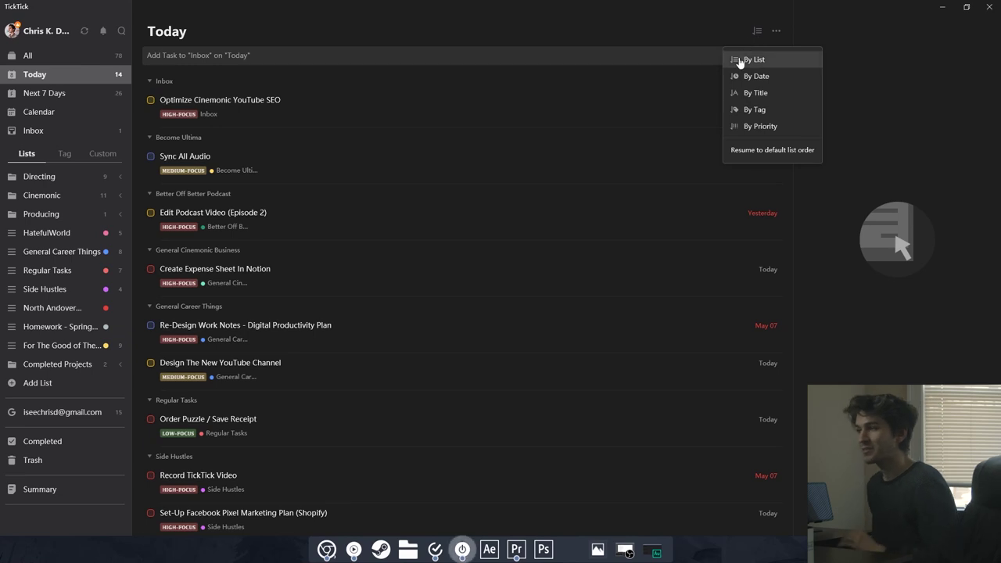
click(25, 155)
click(46, 196)
click(113, 180)
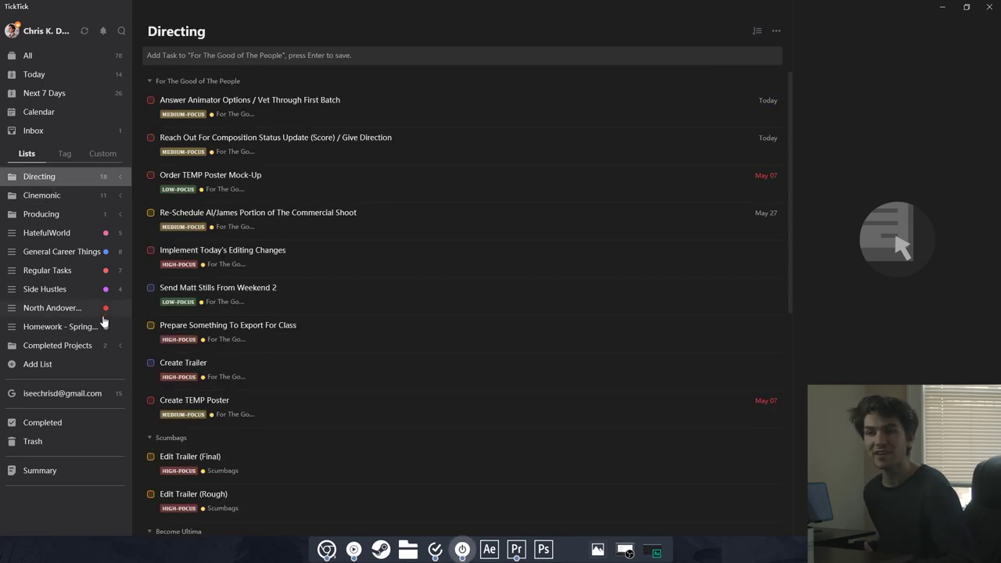
click(120, 179)
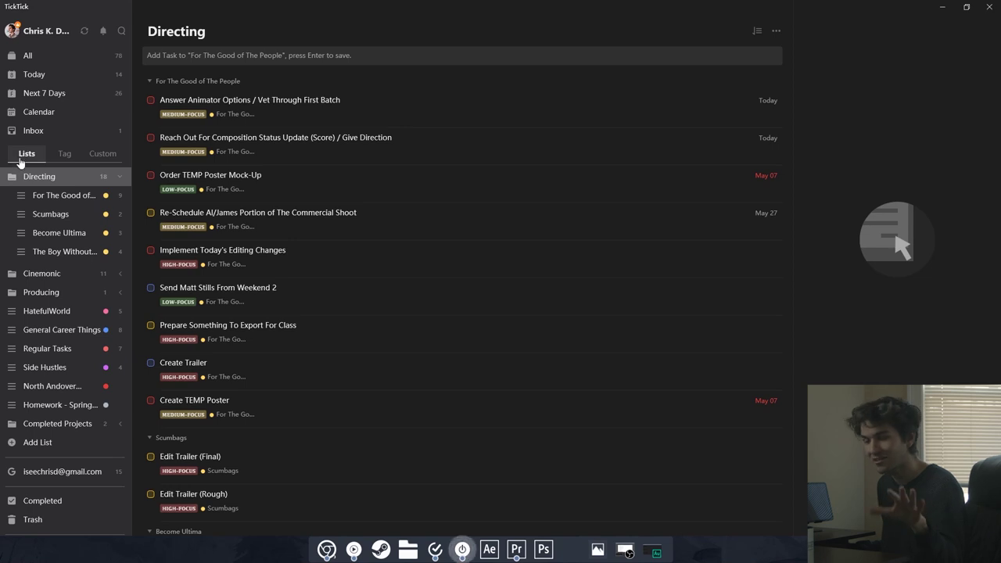
click(55, 196)
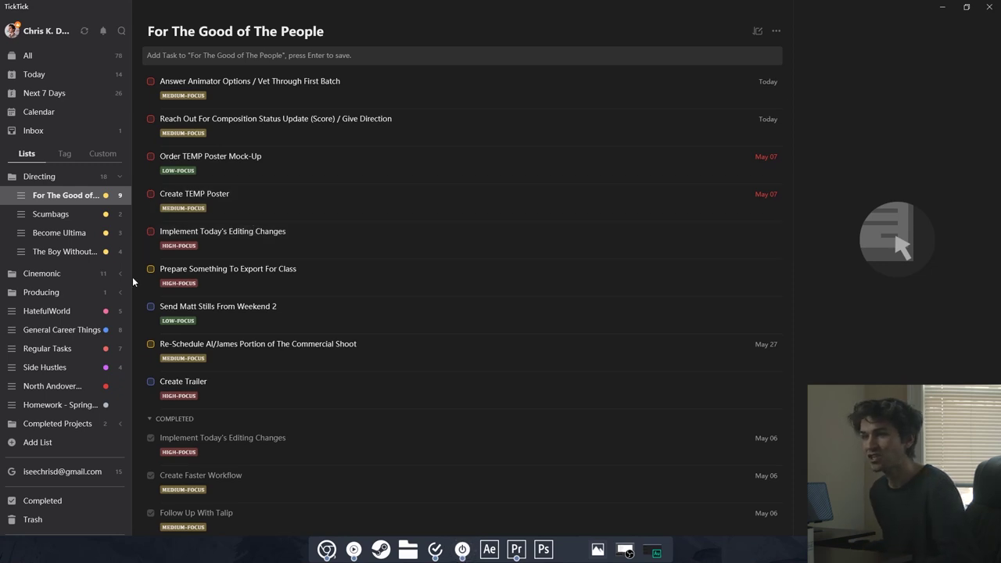
click(223, 154)
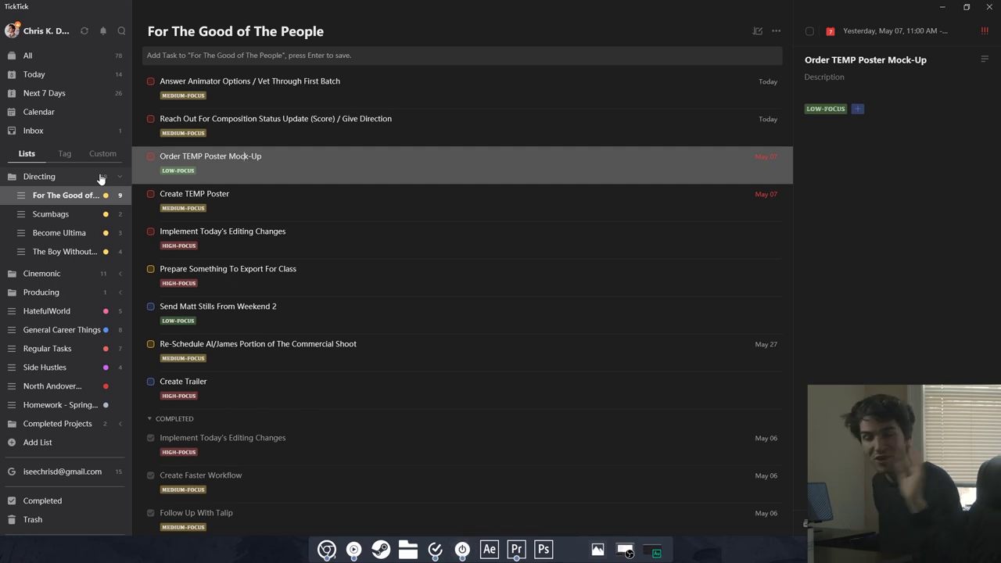
Sort the Today tasks by date and review the Overdue and Today groups.
click(46, 72)
click(758, 32)
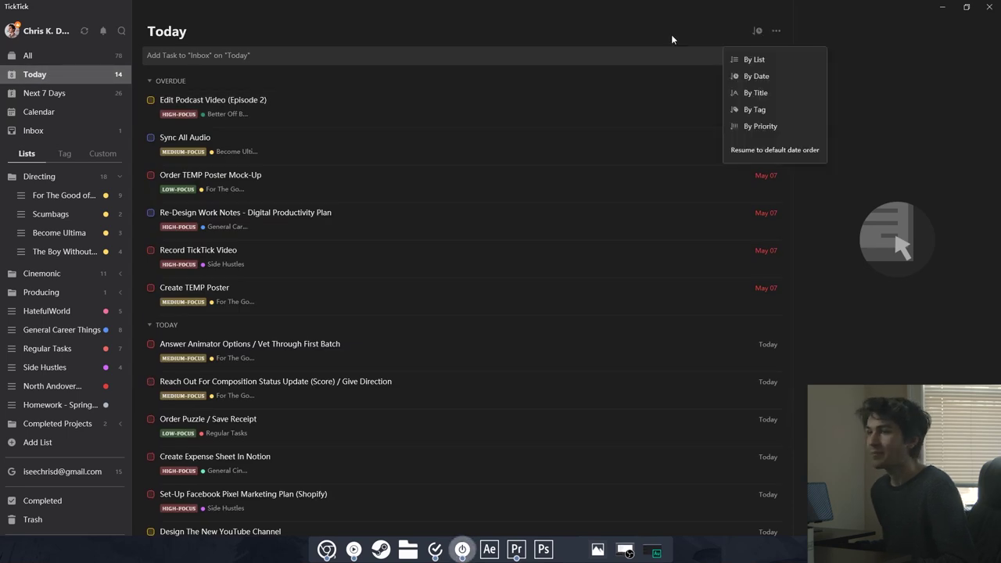
click(756, 76)
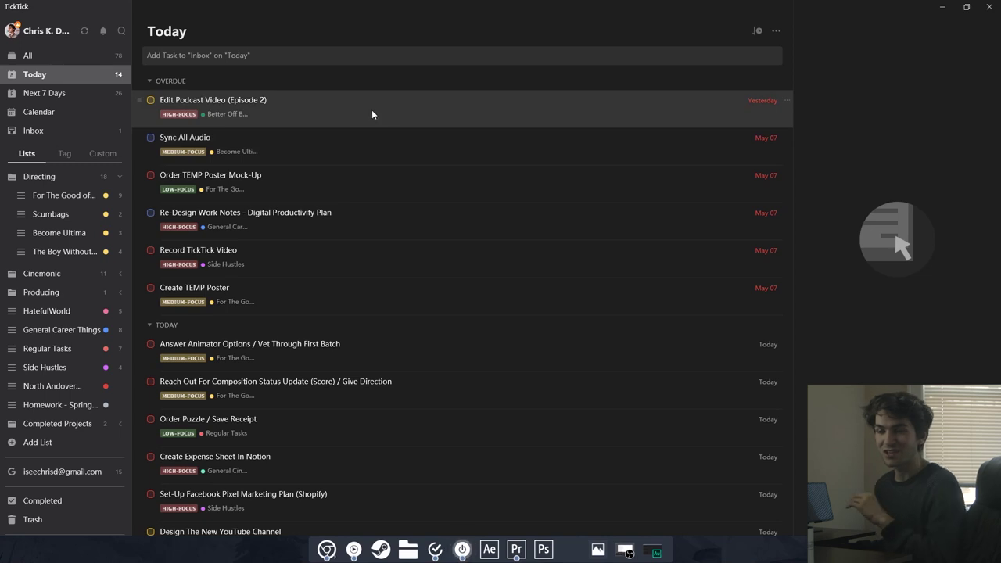
scroll(323, 259, down, 2)
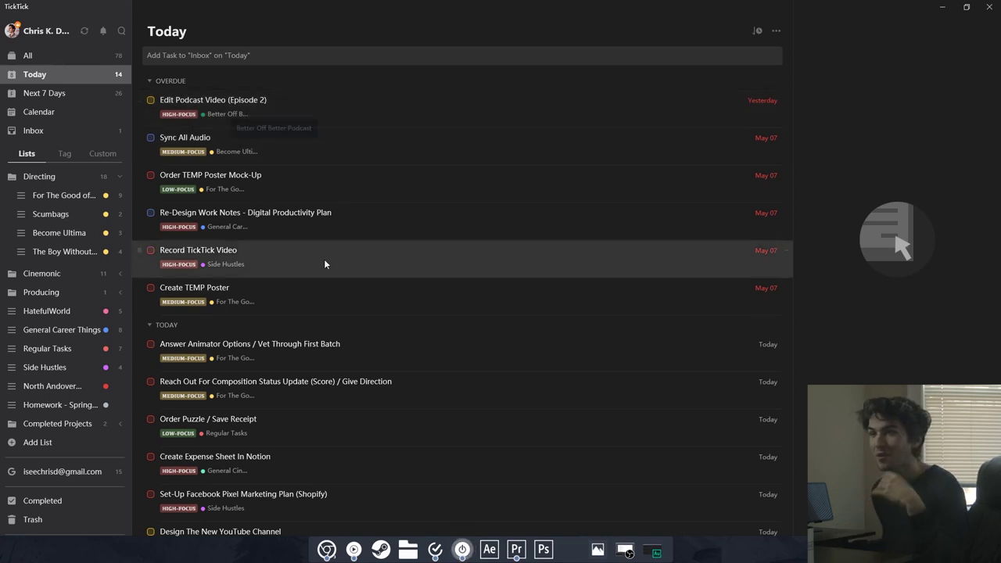
scroll(327, 244, up, 2)
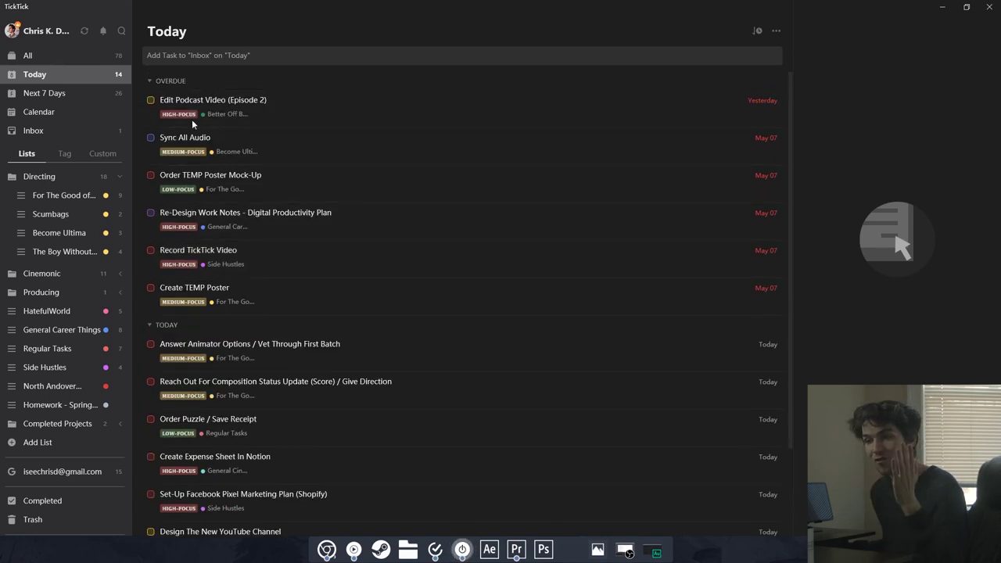
scroll(302, 302, down, 2)
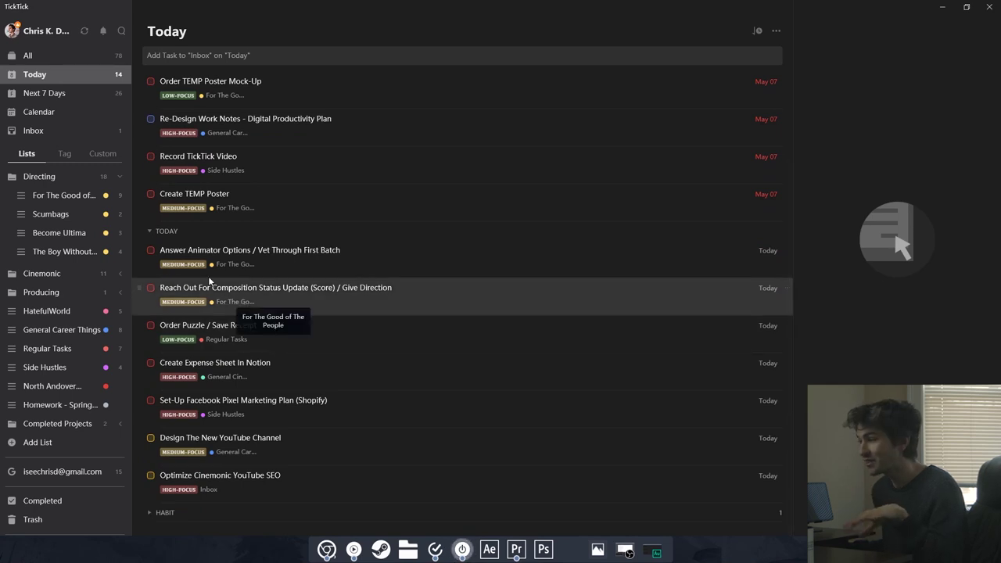
scroll(434, 363, up, 2)
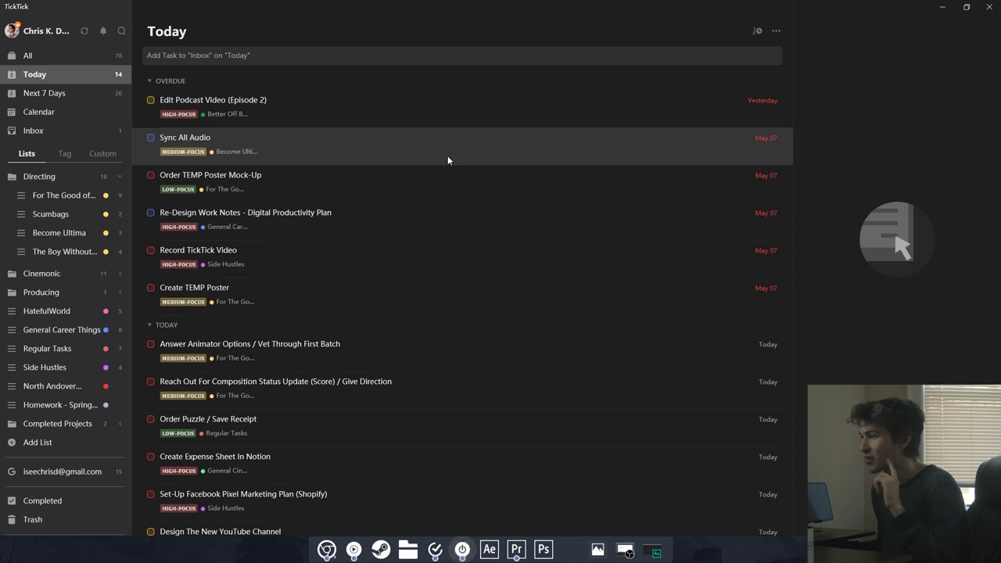
scroll(407, 160, down, 2)
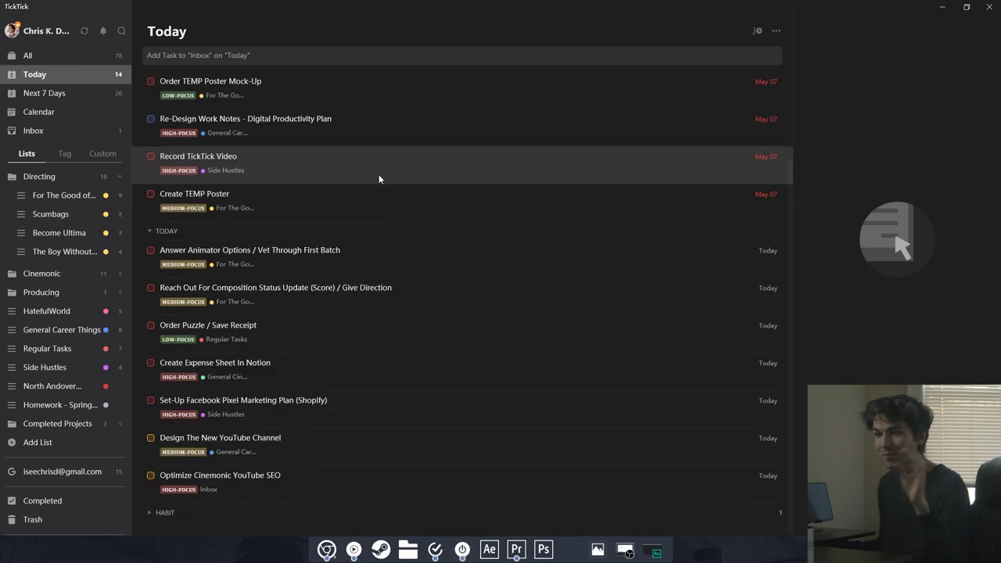
scroll(384, 174, up, 2)
View the details of the "Sync All Audio" task and look over the General Career Things list.
click(306, 139)
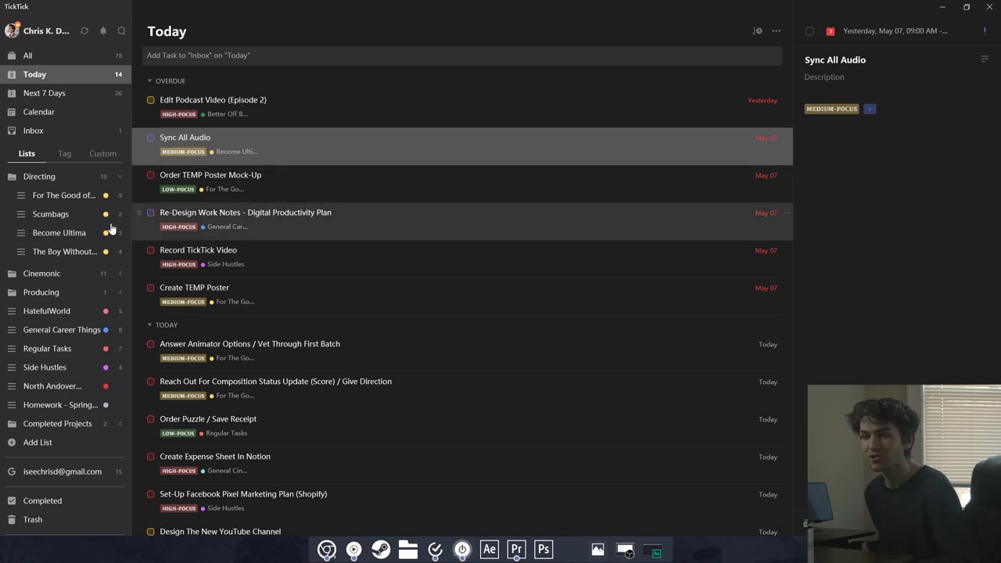
scroll(82, 336, down, 1)
click(69, 293)
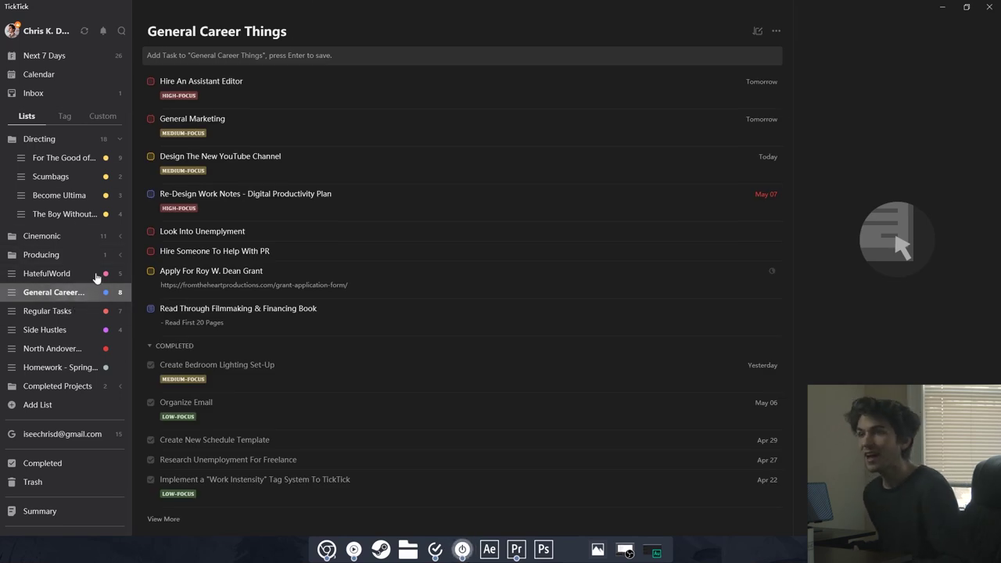
click(242, 82)
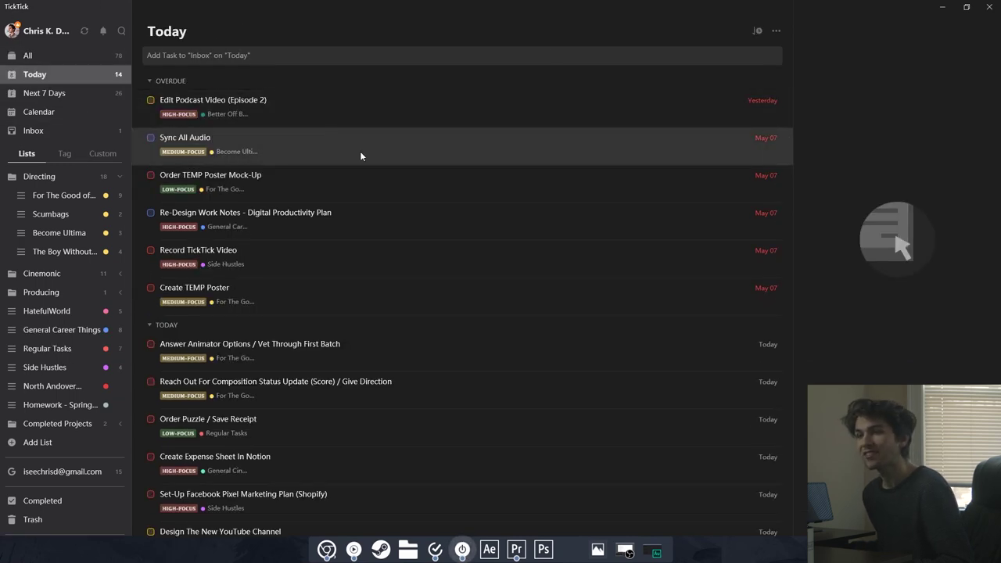
Clear the due date of the overdue "Sync All Audio" task in Today.
click(360, 151)
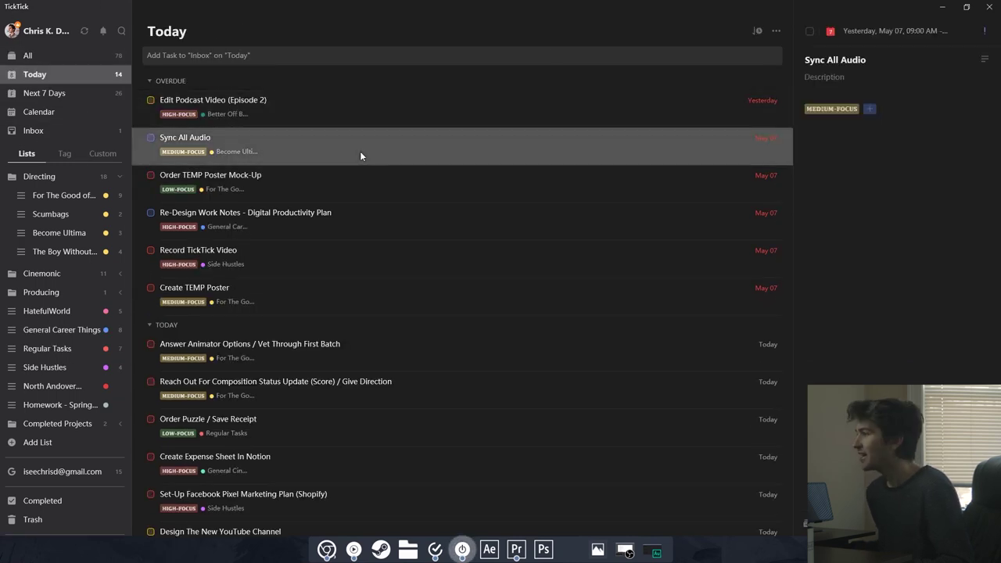
click(837, 39)
click(858, 54)
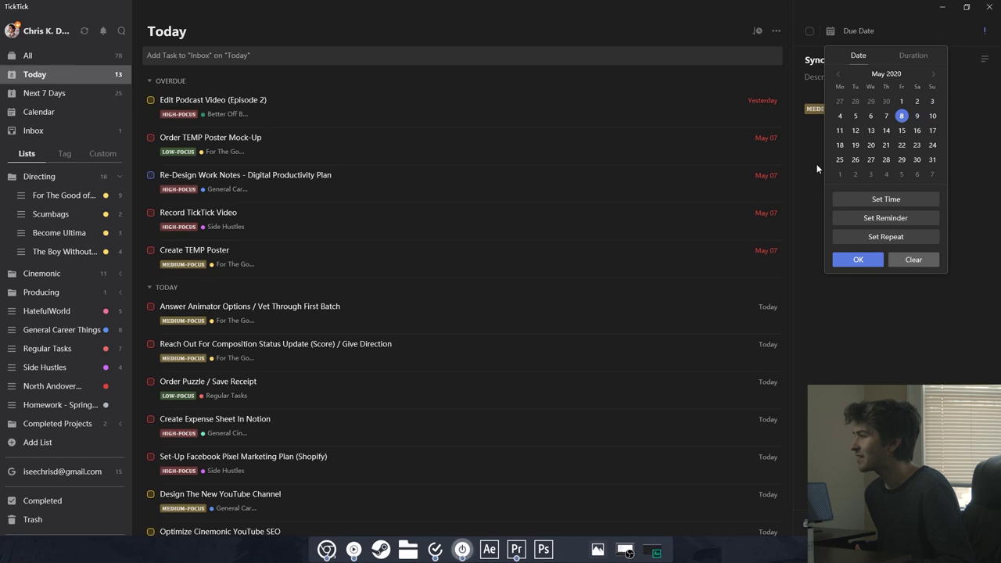
Set the due date of the "Sync All Audio" task to May 13 and sort the Today tasks by tag.
click(871, 131)
click(861, 262)
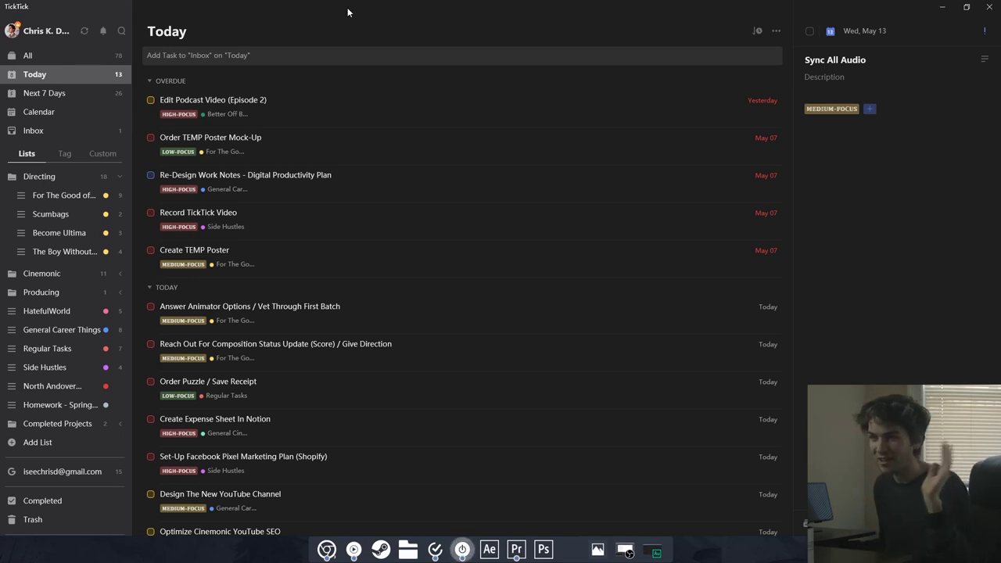
click(757, 31)
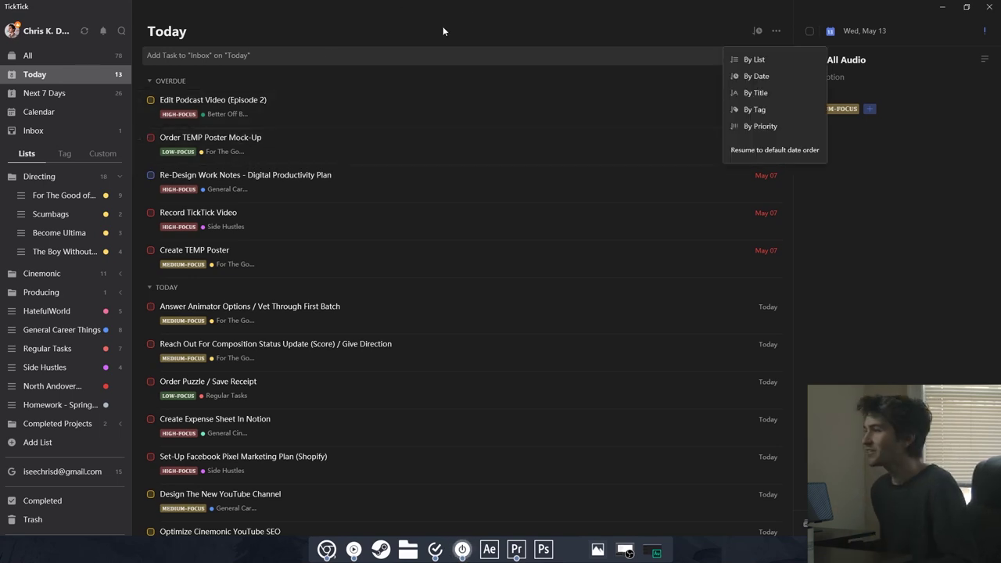
click(757, 109)
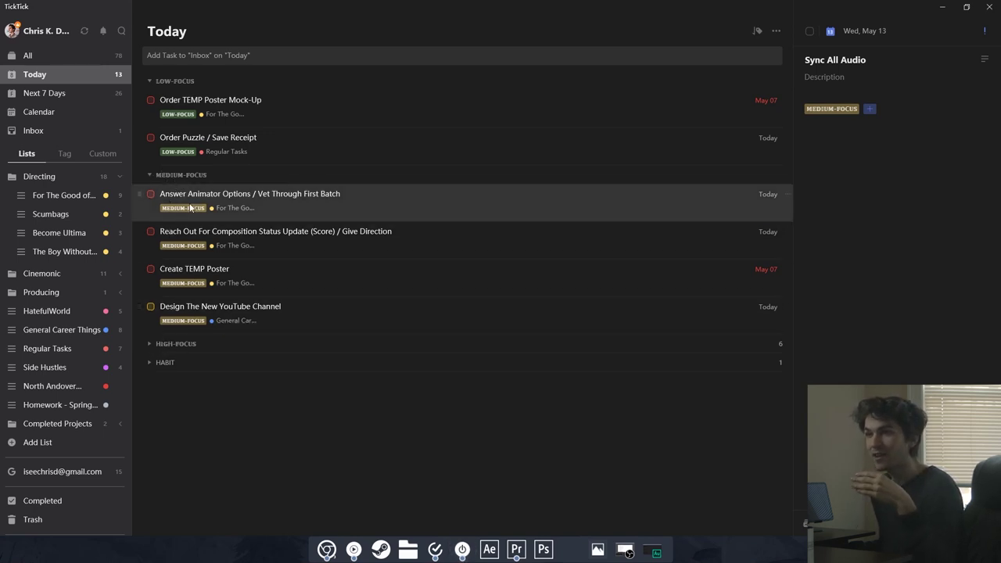
View the priority options of the "Order TEMP Poster Mock-Up" task and look over the list of focus tags.
click(394, 114)
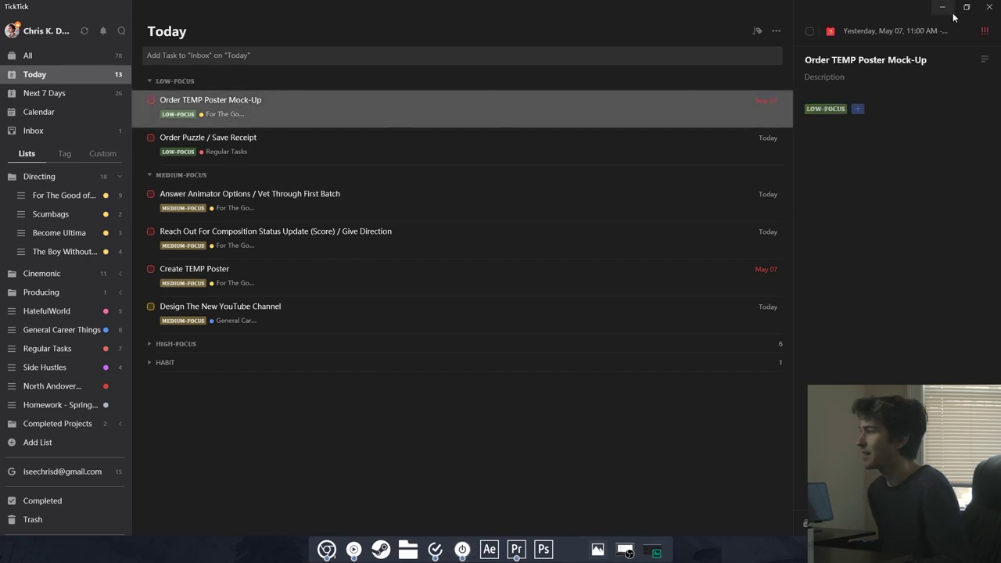
click(985, 31)
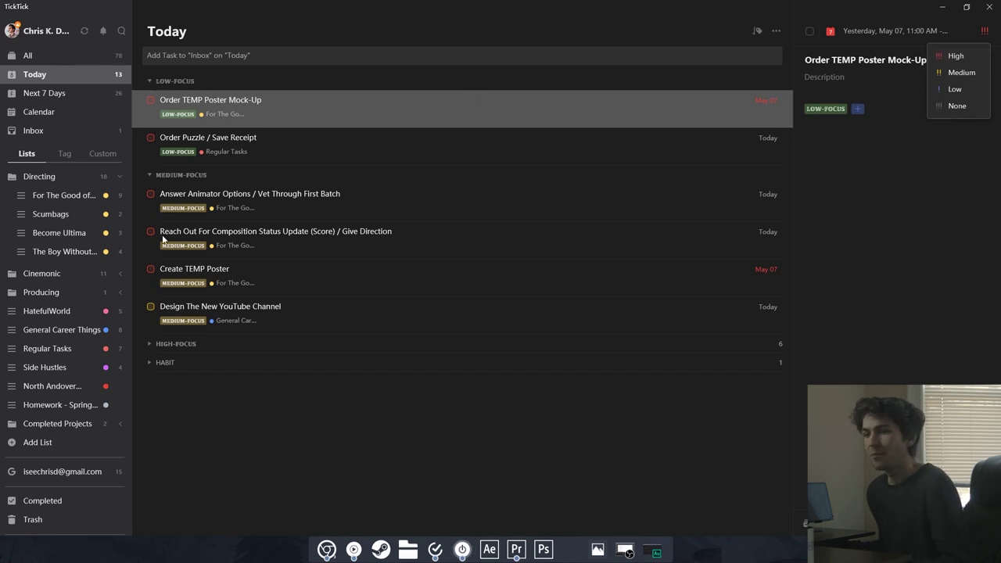
click(64, 153)
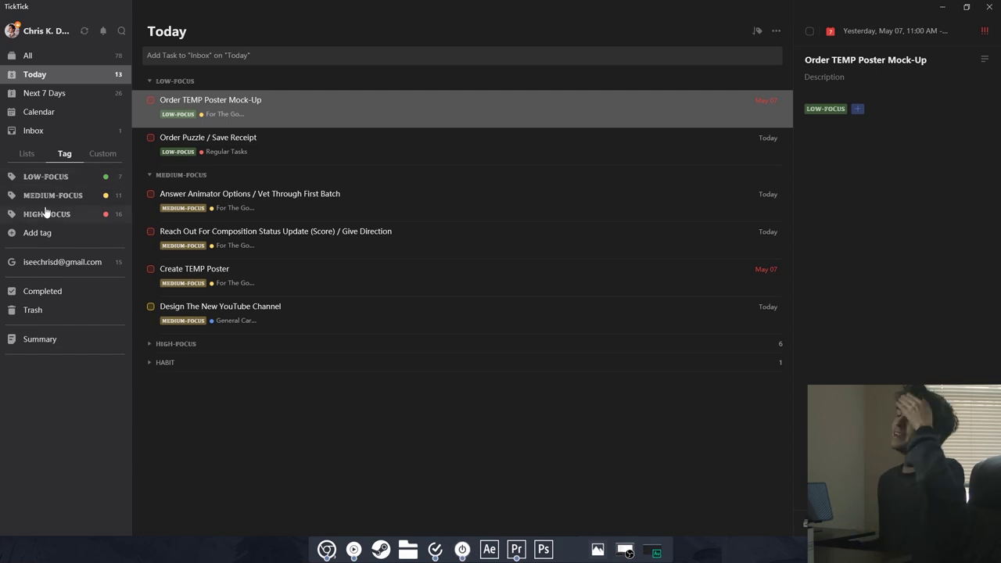
click(30, 154)
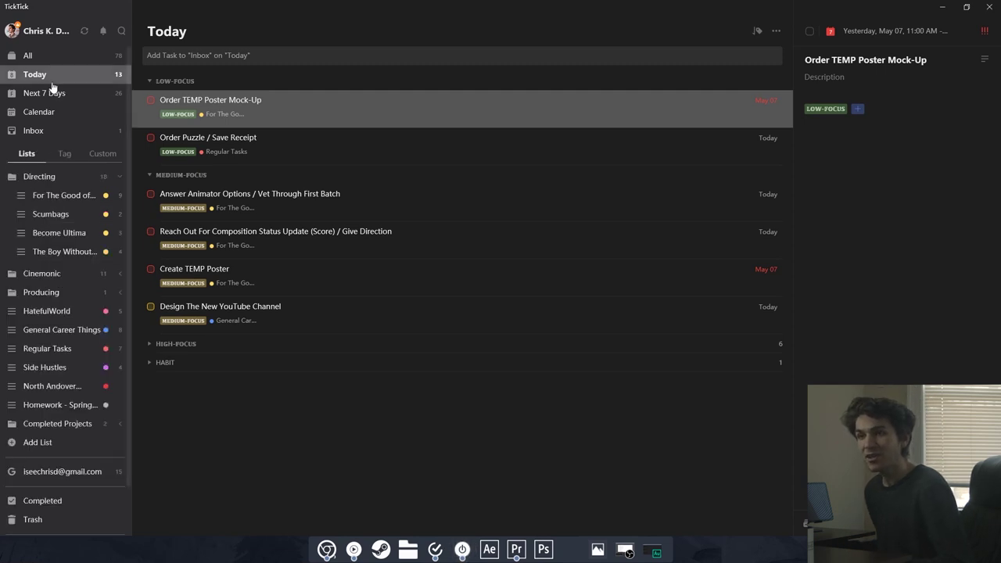
Add the task "Import Podcast Audio" to Today and look at its priority options.
click(47, 78)
click(177, 49)
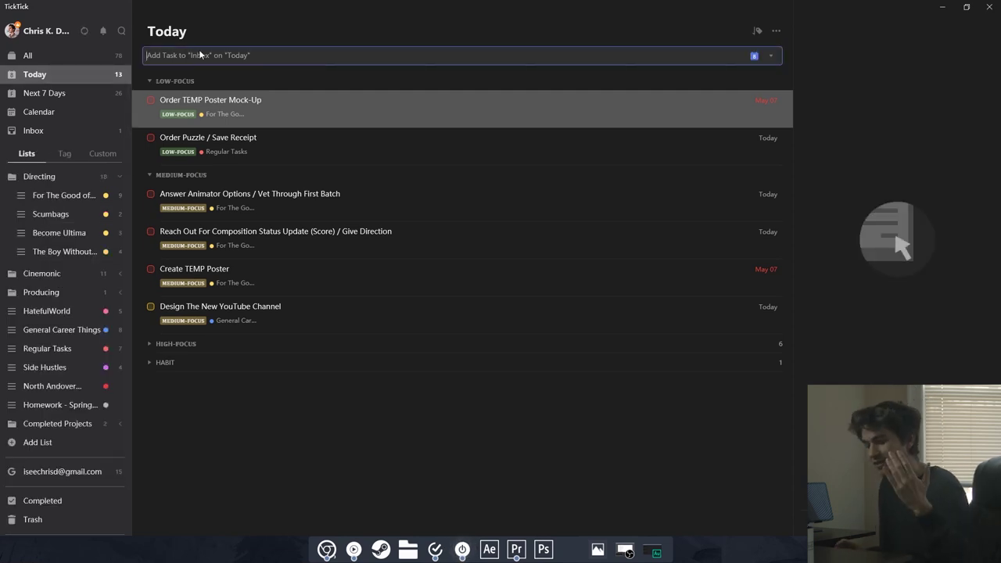
text(Impor)
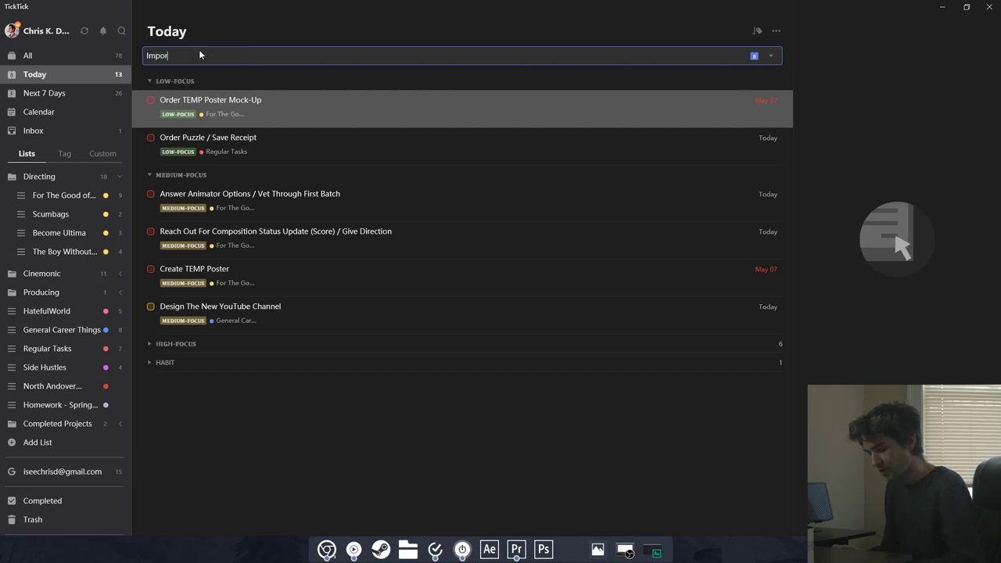
text(t Podcast Audio)
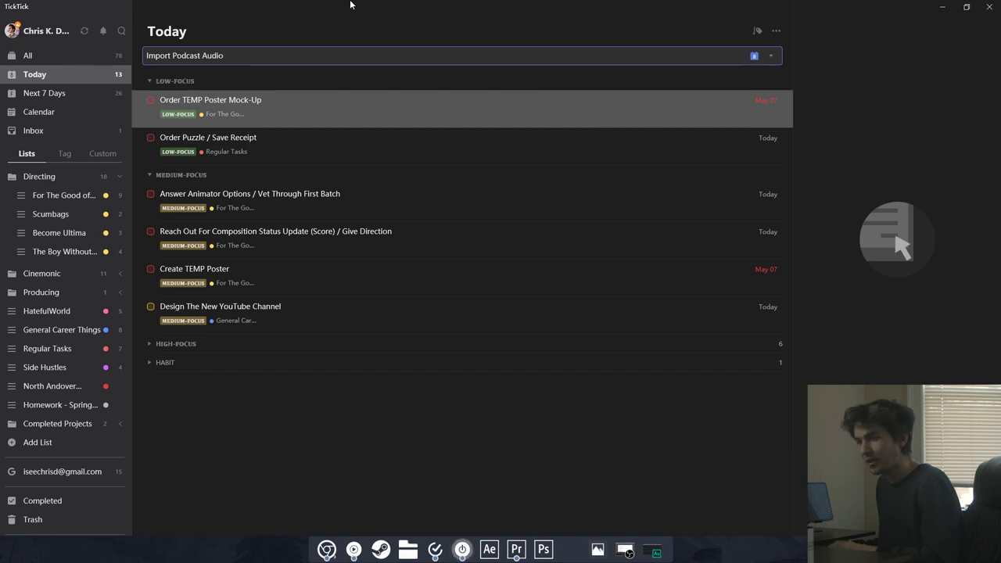
key(Return)
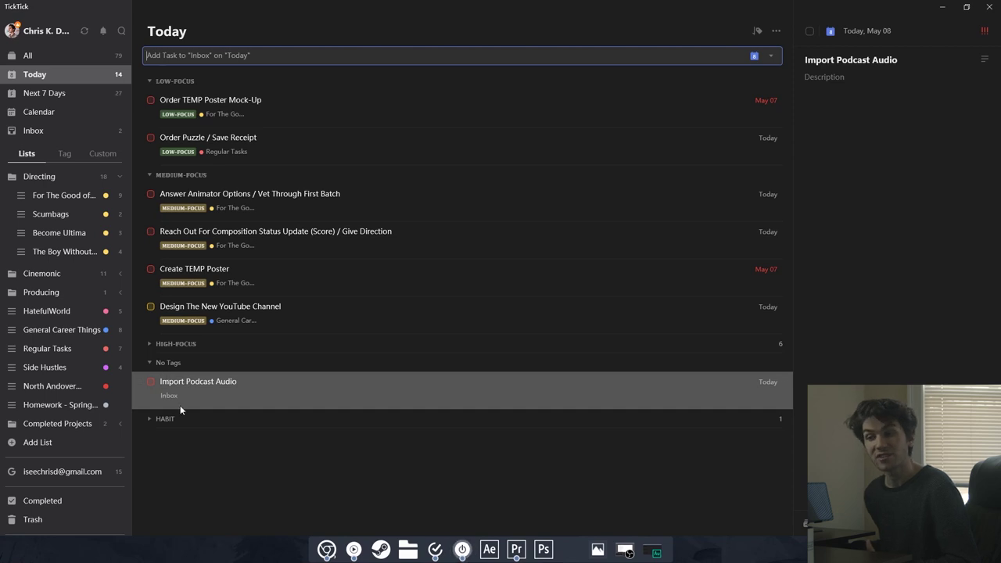
click(985, 32)
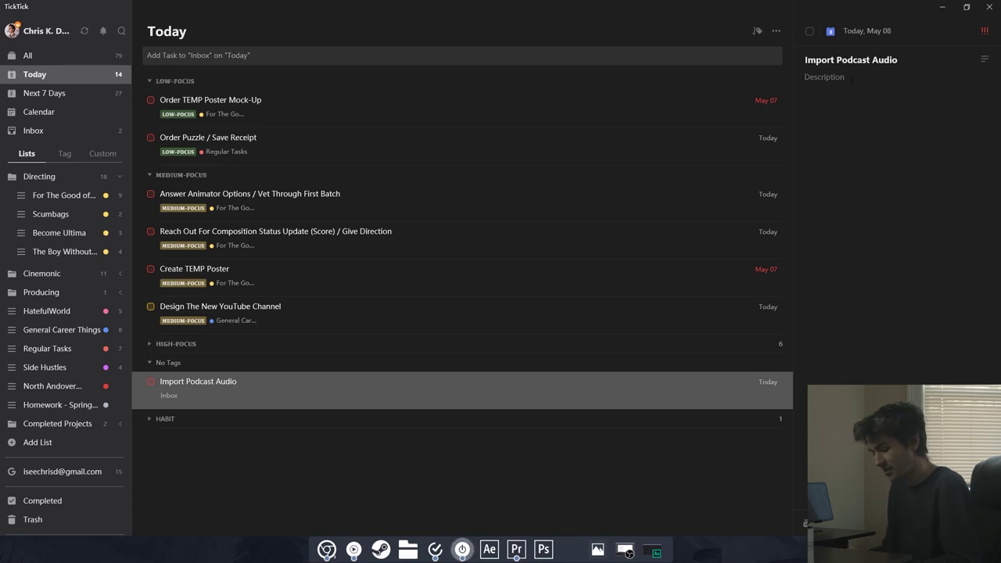
Enter "From saturdays recording session" as the description of "Import Podcast Audio" and delete it again.
text(From )
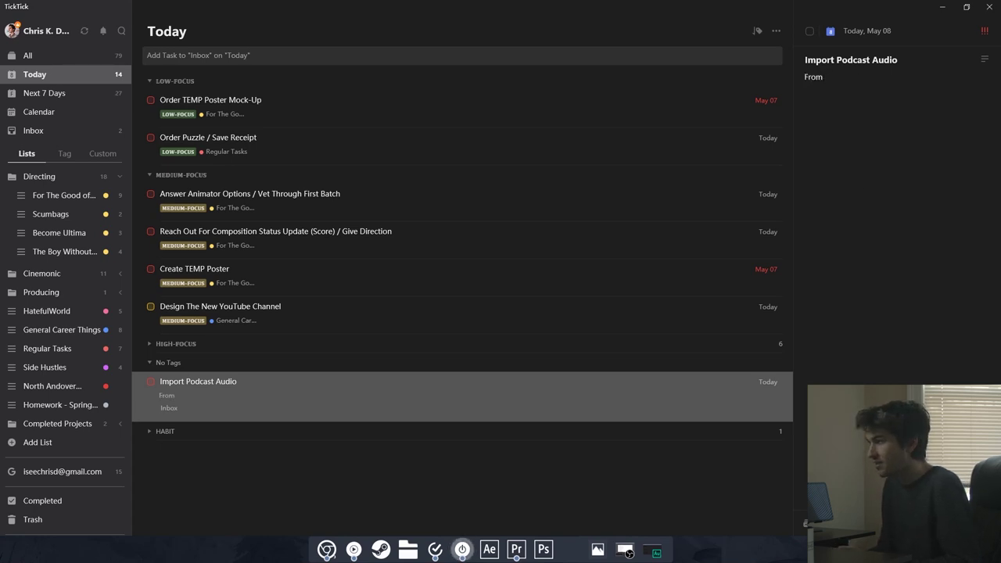
text(saturdays recording session)
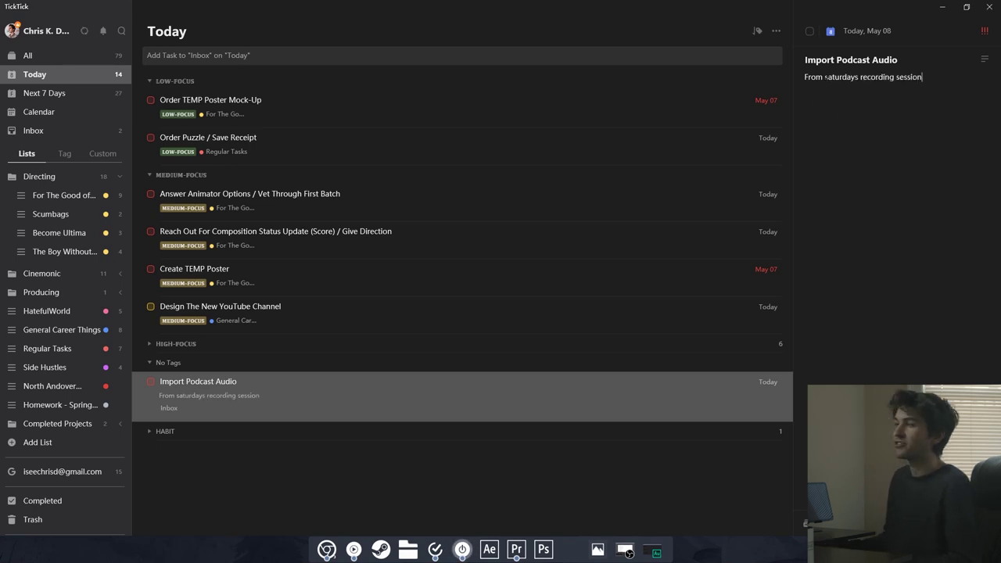
triple_click(839, 79)
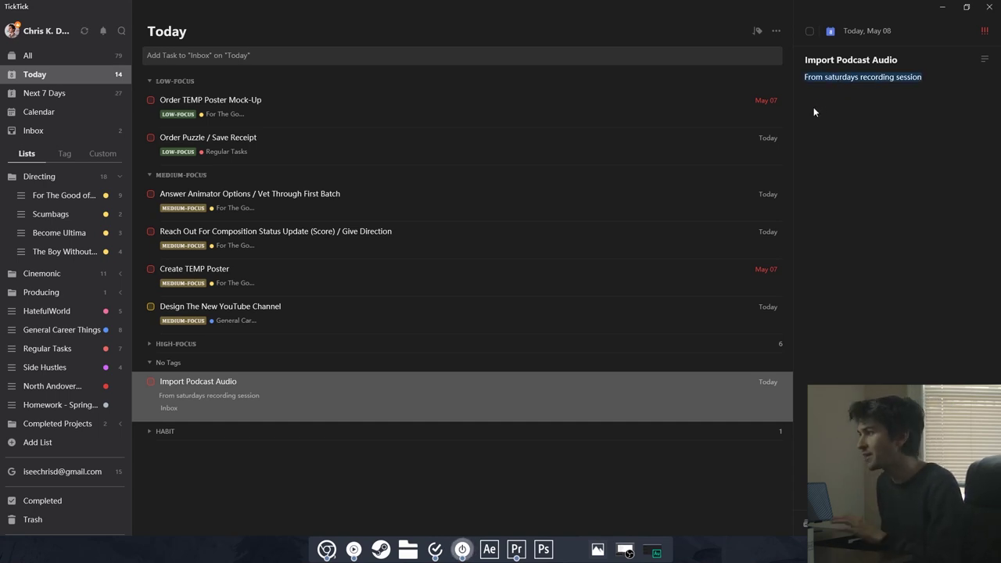
key(BackSpace)
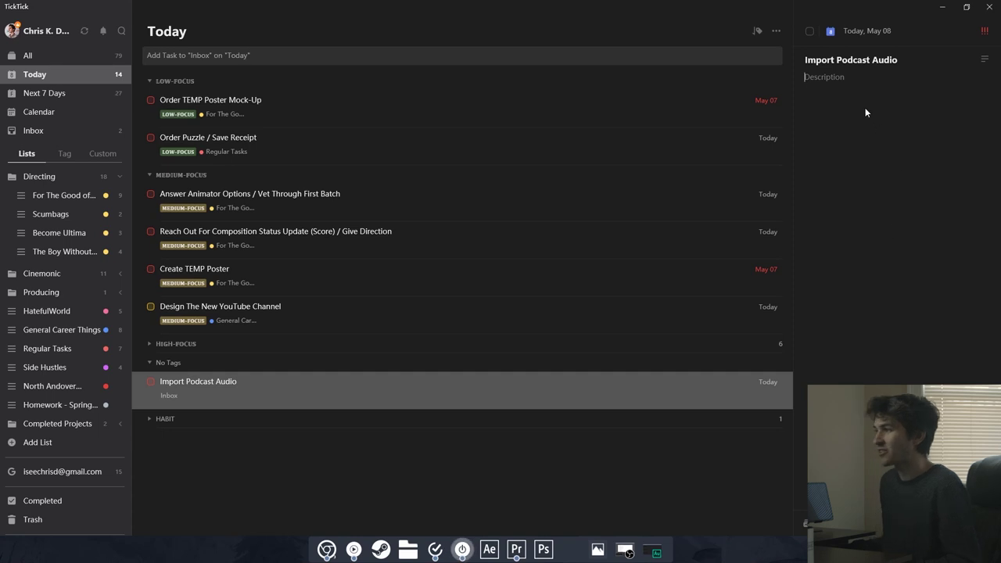
Turn the description of "Import Podcast Audio" into a checklist with the items "From Zoom Mic", "From Audio interface" and "From Camera".
click(985, 61)
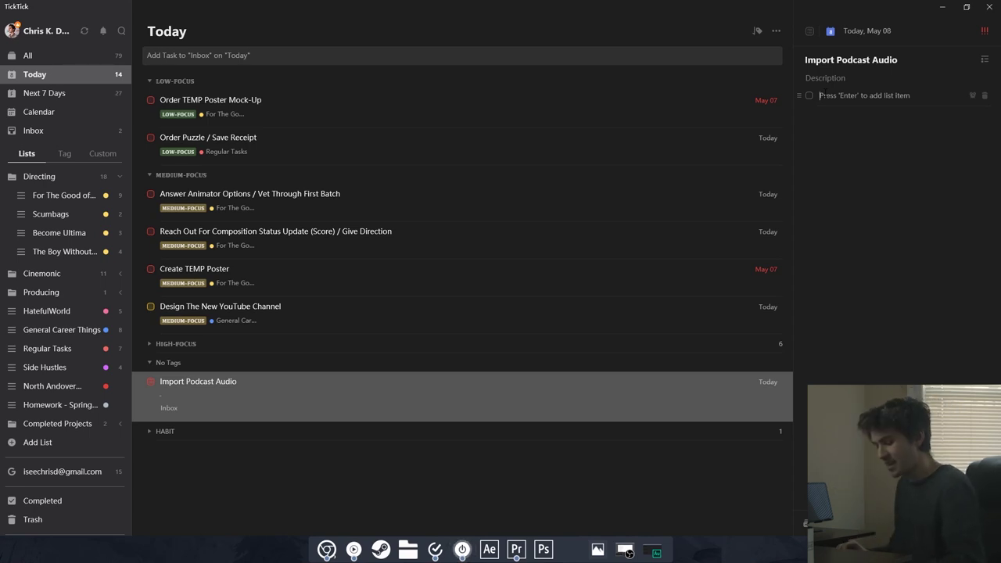
text(From )
text(Zoom Mic)
text(From )
text(Ipa)
key(BackSpace)
key(BackSpace)
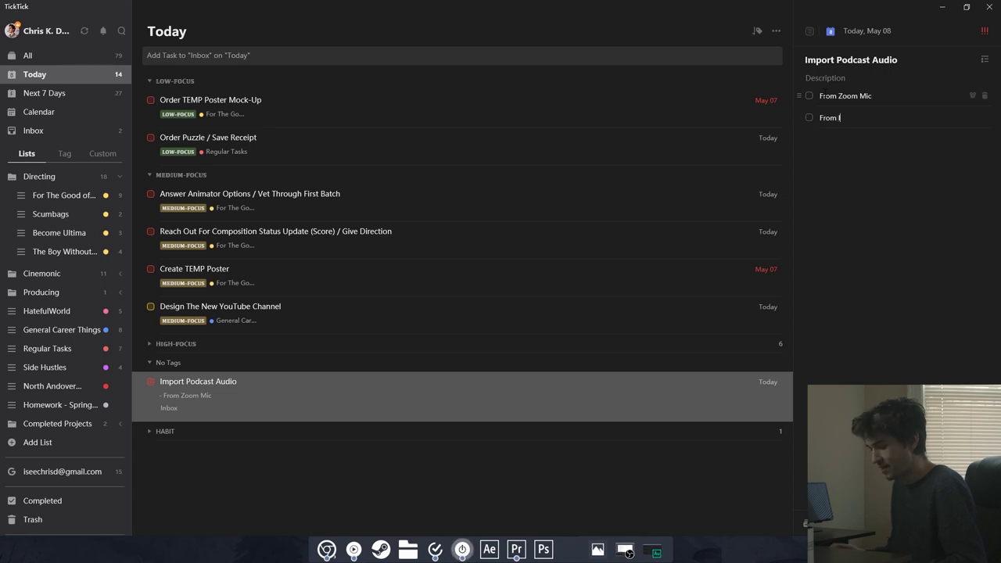
text(Audio Inte)
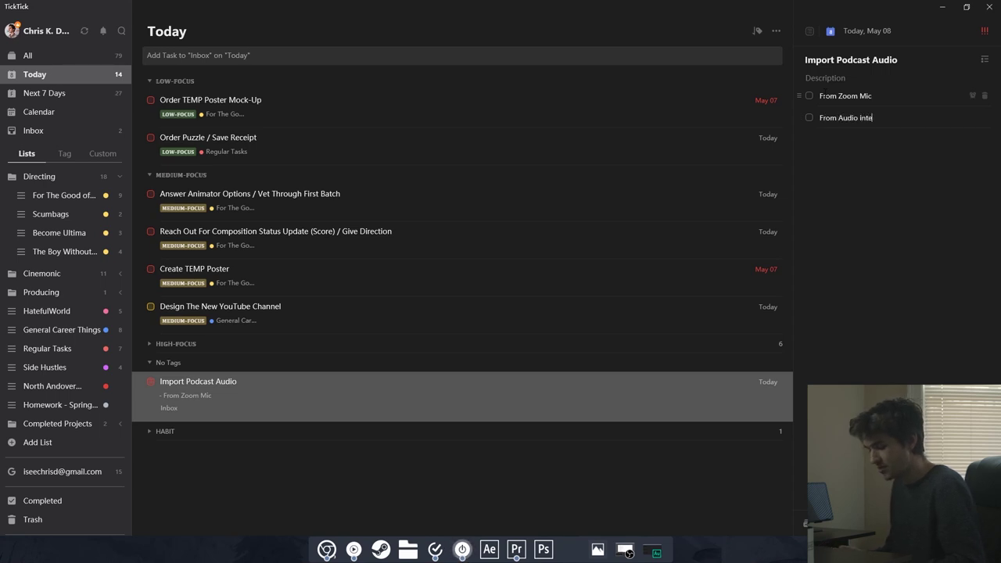
text(rfaFrom Camera)
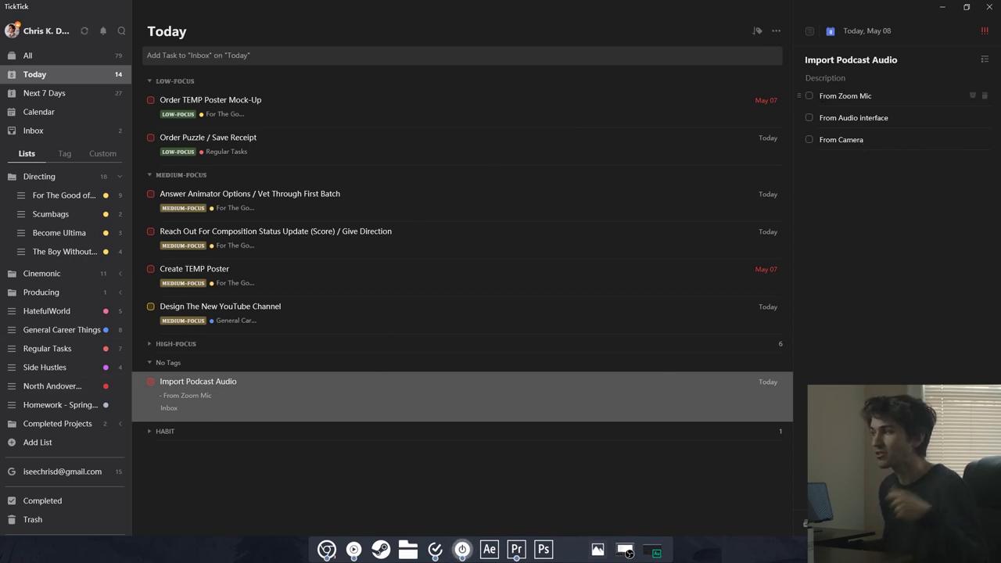
click(864, 139)
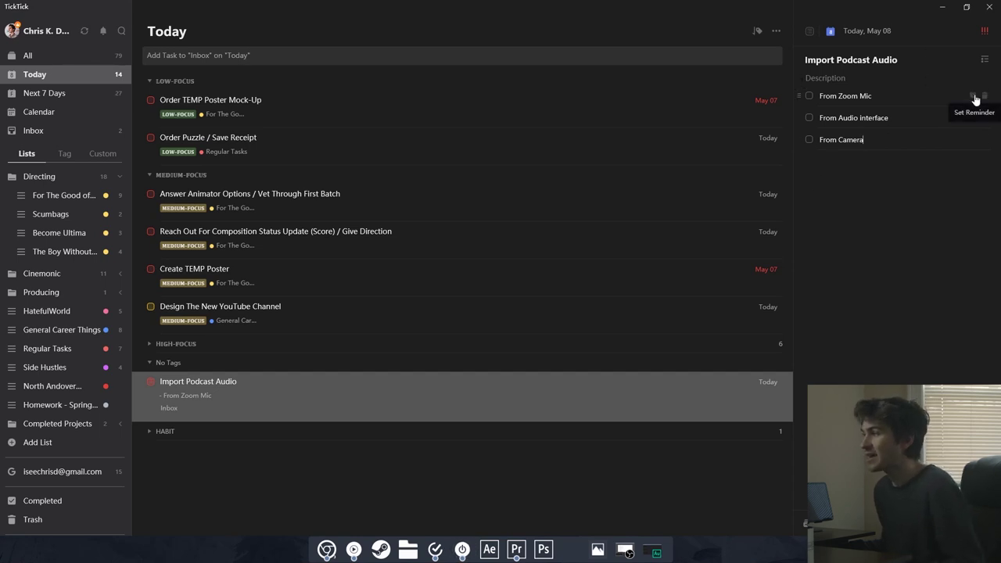
View the reminder calendar of the "From Zoom Mic" item and the due date options of the "Import Podcast Audio" task.
click(974, 97)
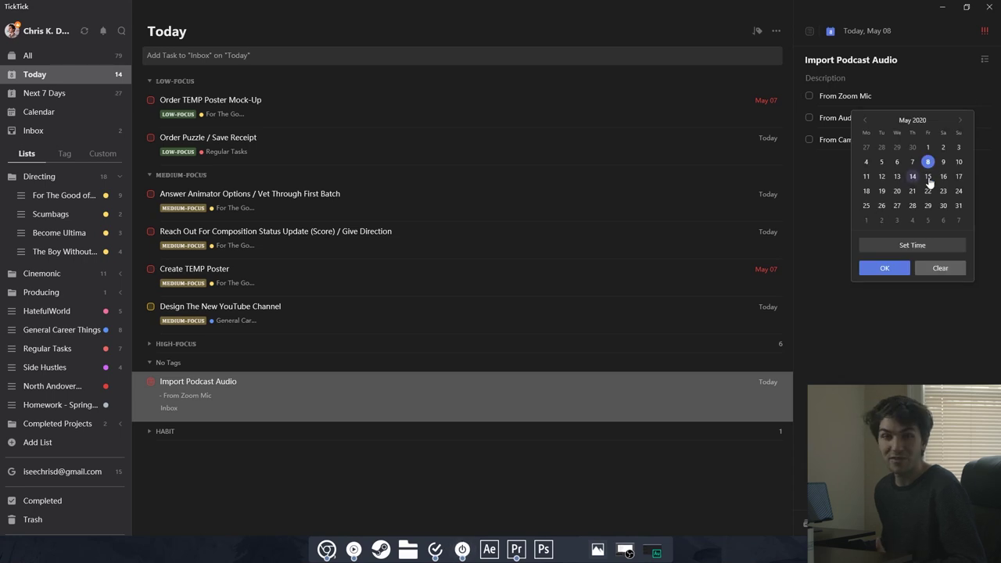
click(909, 310)
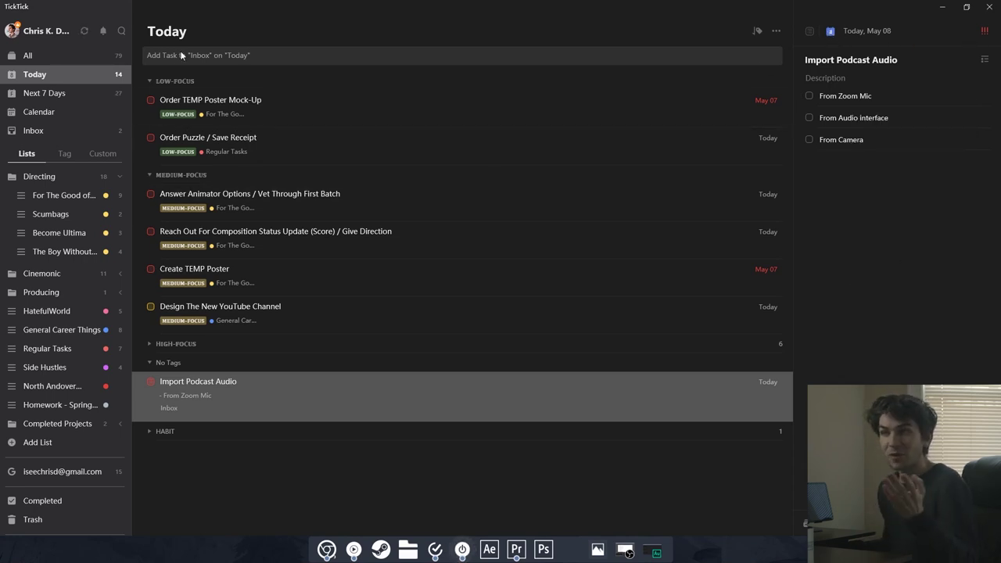
click(830, 33)
click(824, 31)
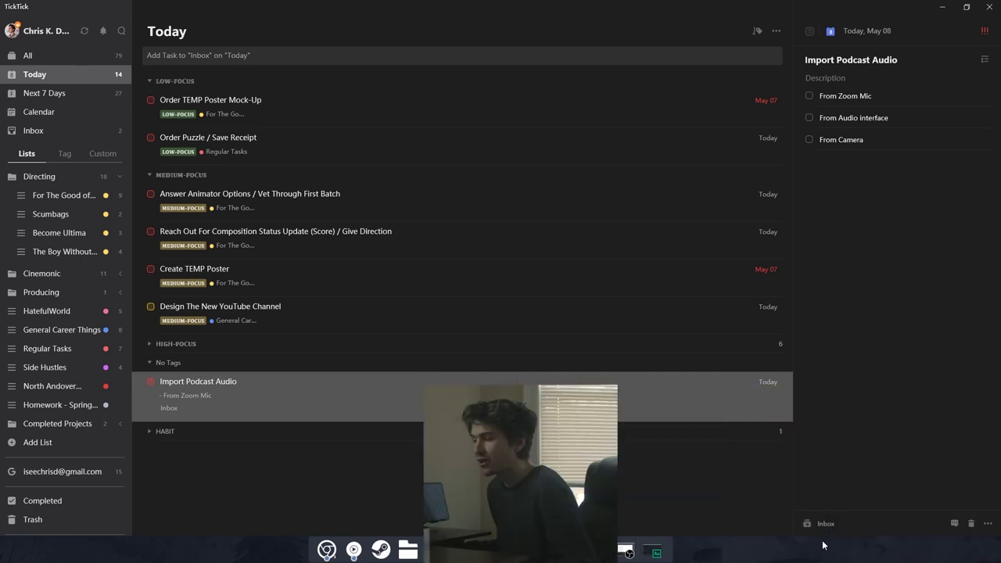
Look through the folders and lists offered as destinations for the "Import Podcast Audio" task, including the Directing and Producing folders.
click(817, 524)
scroll(840, 437, down, 1)
scroll(839, 430, up, 2)
scroll(837, 426, down, 2)
scroll(830, 462, up, 2)
mouse_move(857, 424)
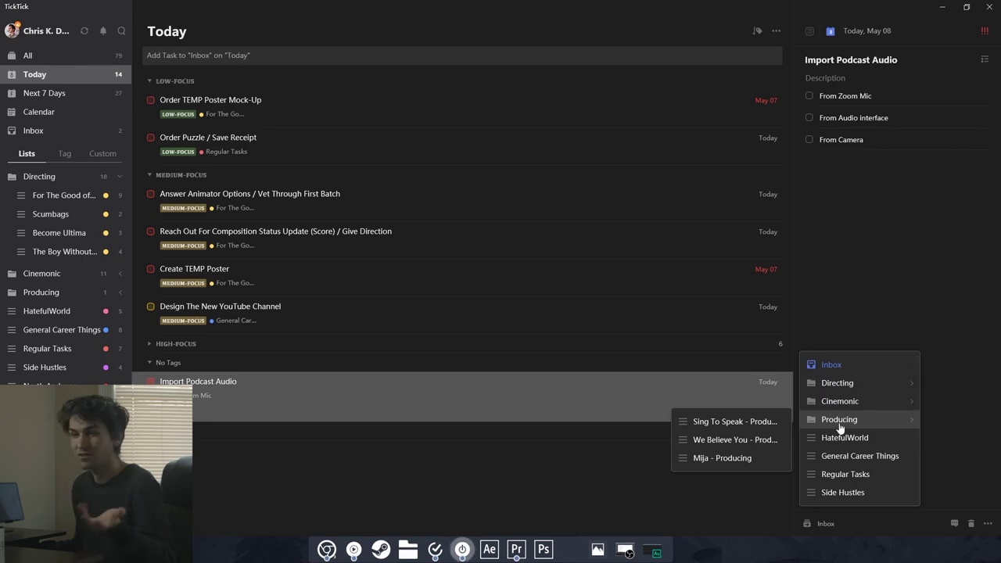
mouse_move(891, 389)
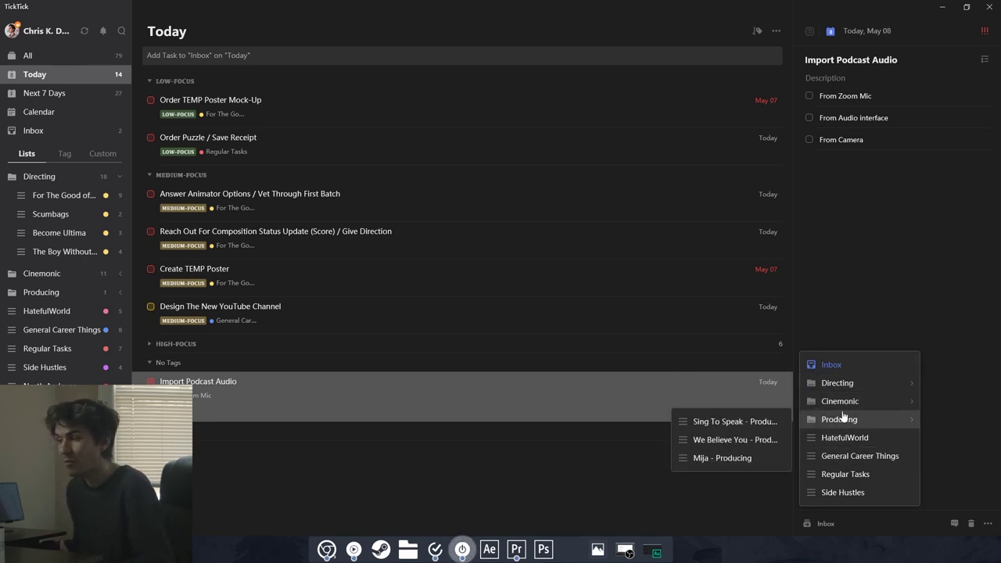
mouse_move(837, 402)
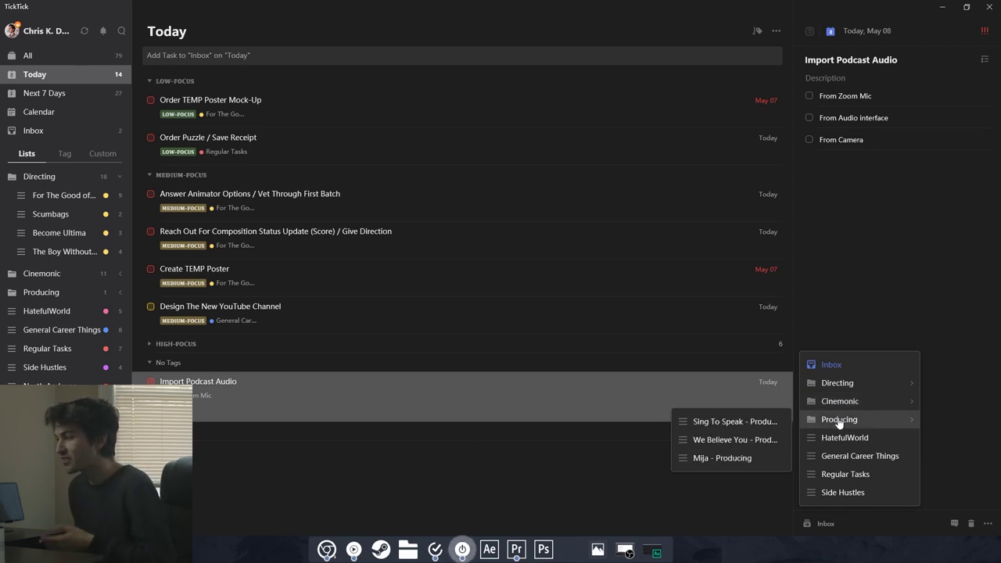
mouse_move(835, 383)
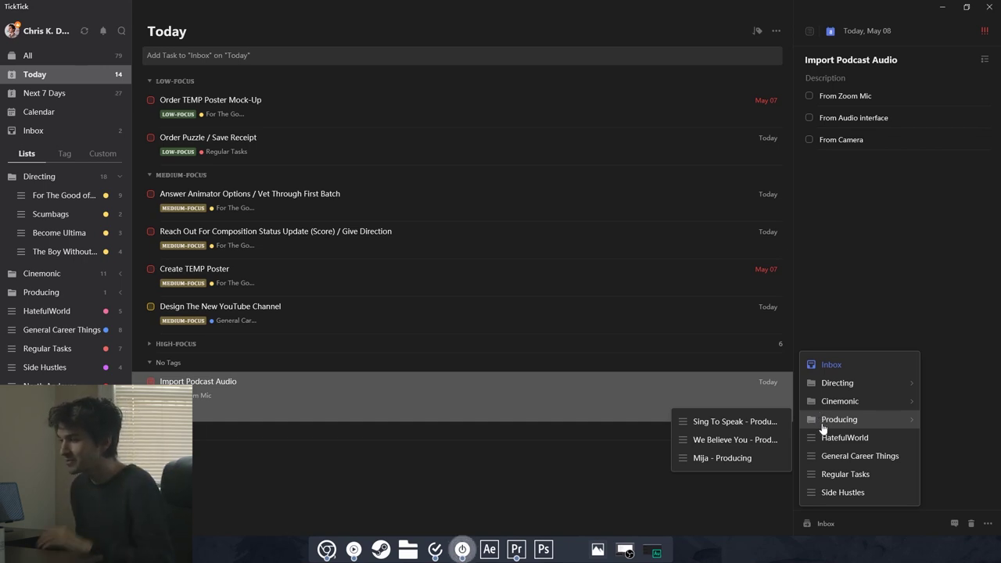
scroll(829, 470, down, 1)
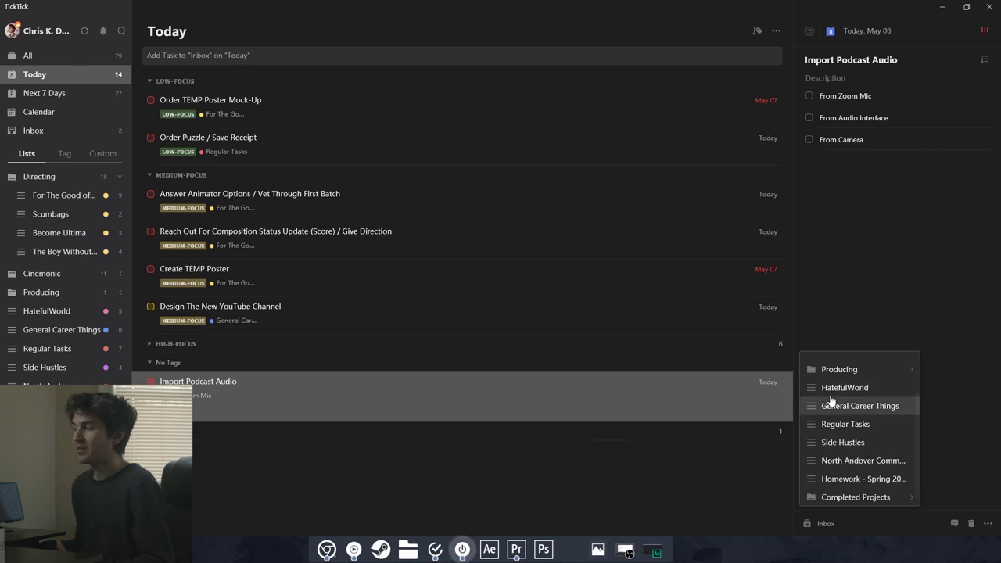
scroll(836, 391, up, 1)
scroll(839, 397, up, 1)
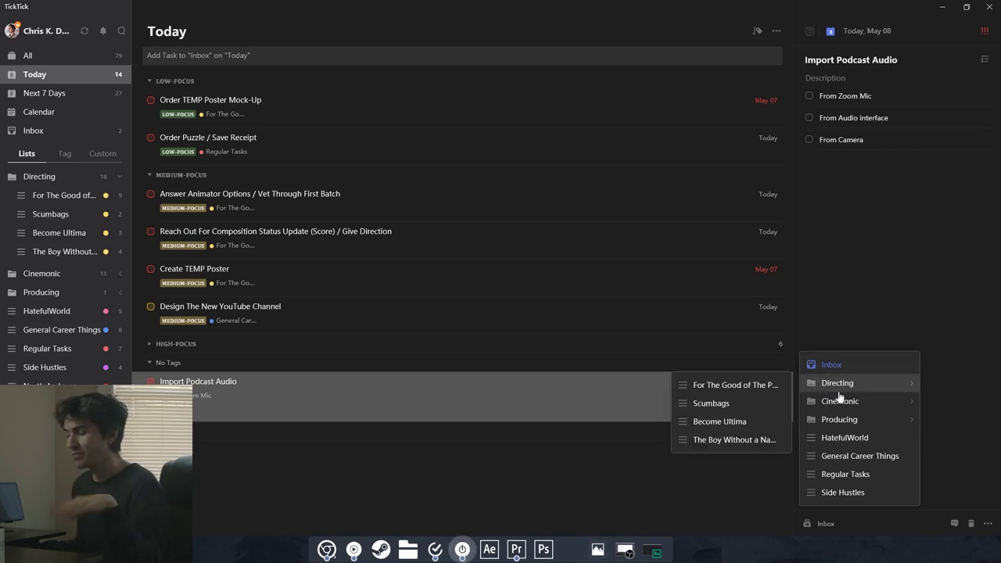
scroll(835, 414, down, 2)
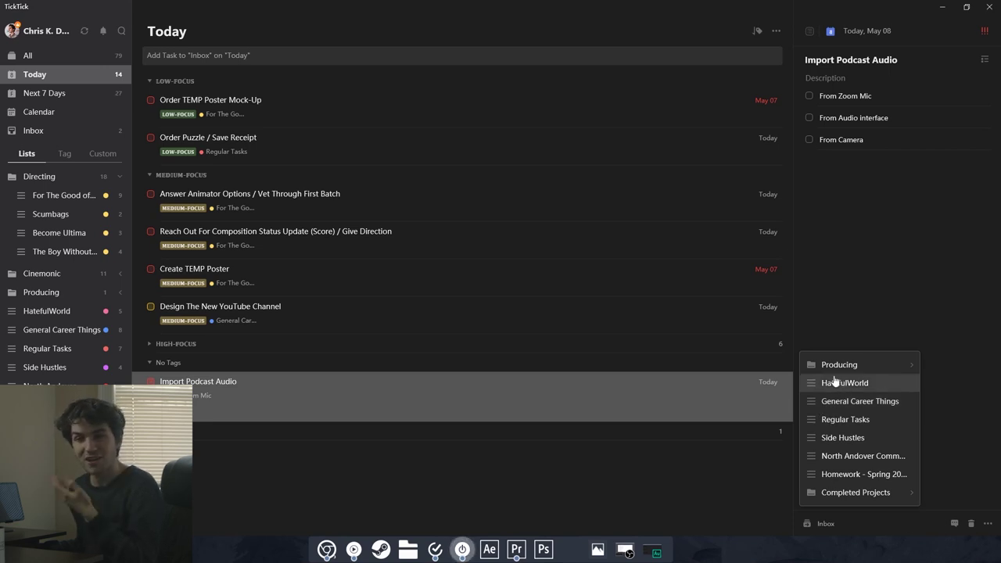
scroll(844, 432, up, 2)
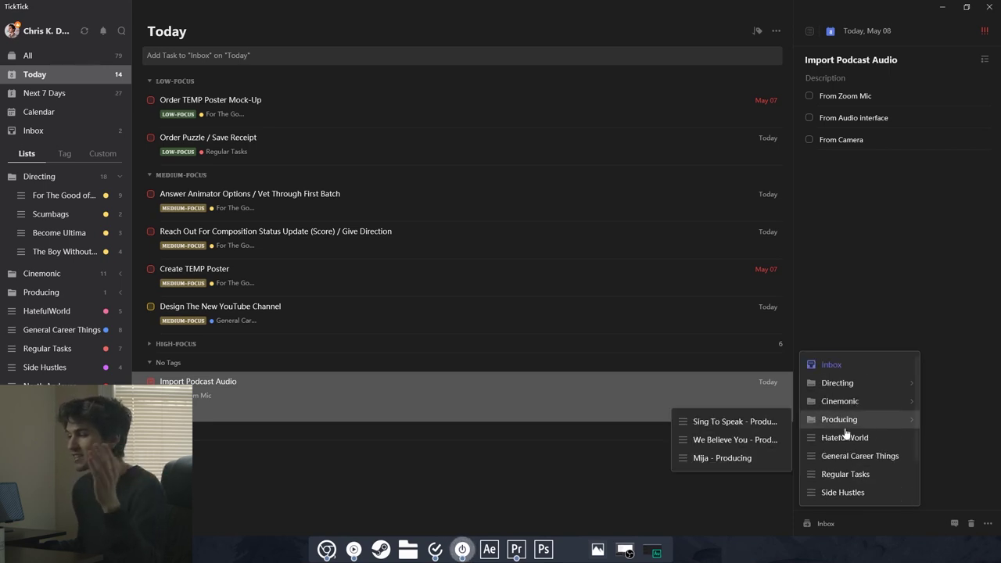
Move the "Import Podcast Audio" task to the "Better Off Better Podcast" list in the Cinemonic folder.
scroll(844, 426, down, 2)
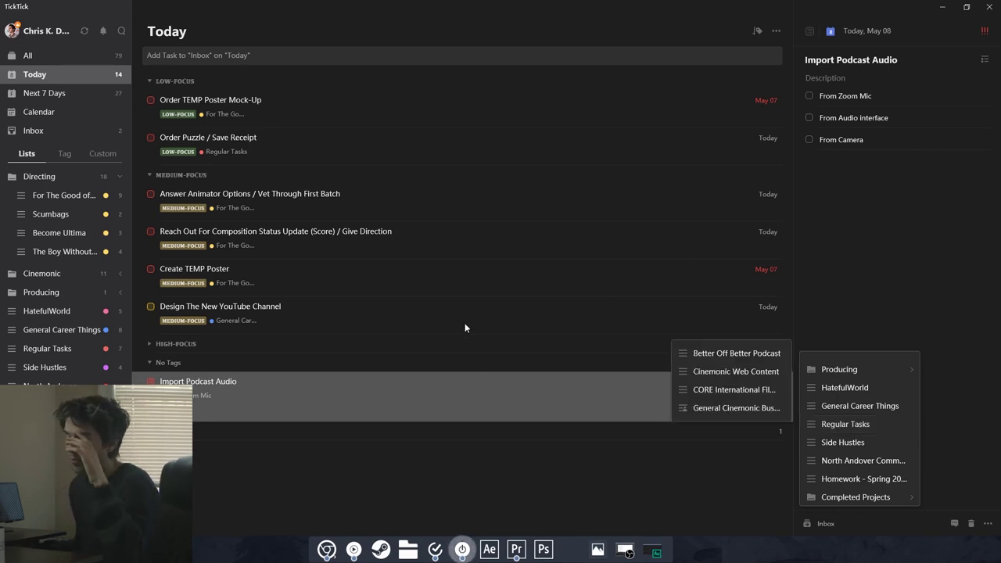
scroll(860, 430, up, 2)
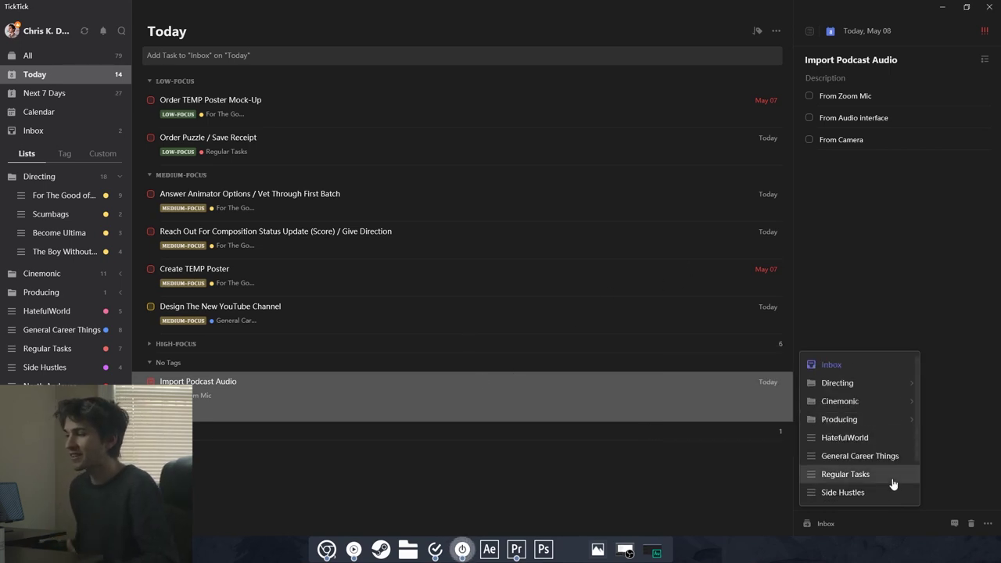
mouse_move(850, 402)
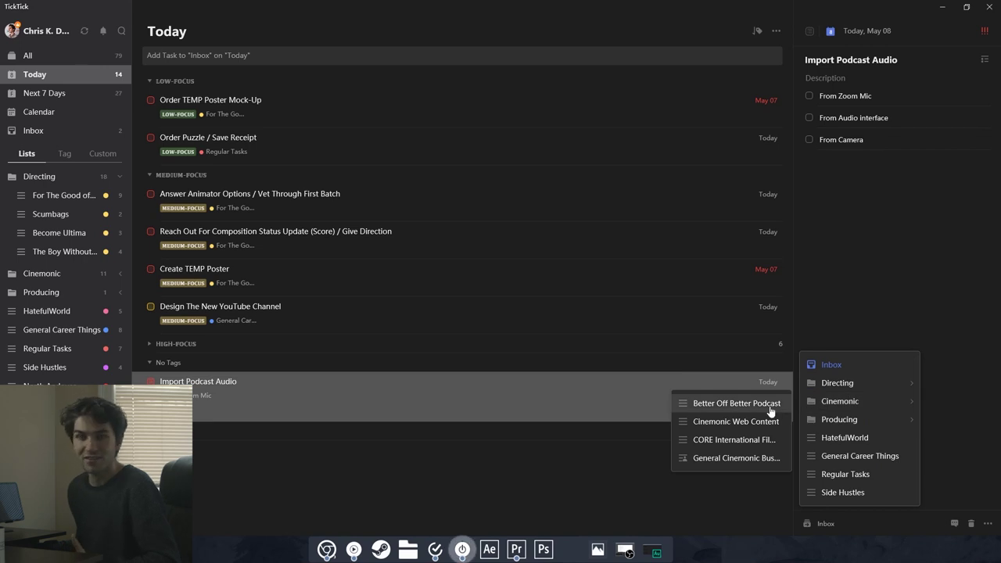
click(725, 405)
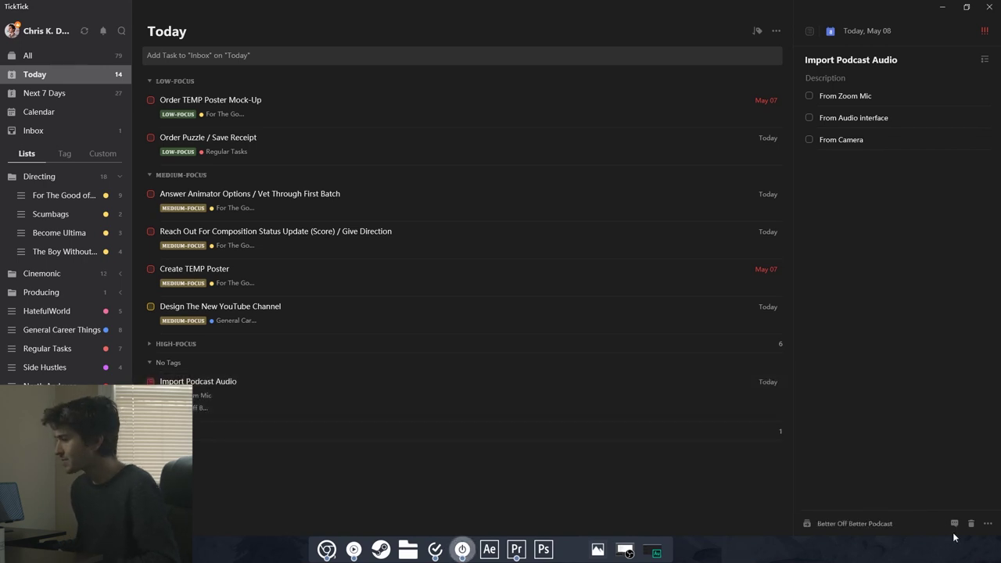
Add the LOW-FOCUS tag to the "Import Podcast Audio" task and save it.
click(988, 524)
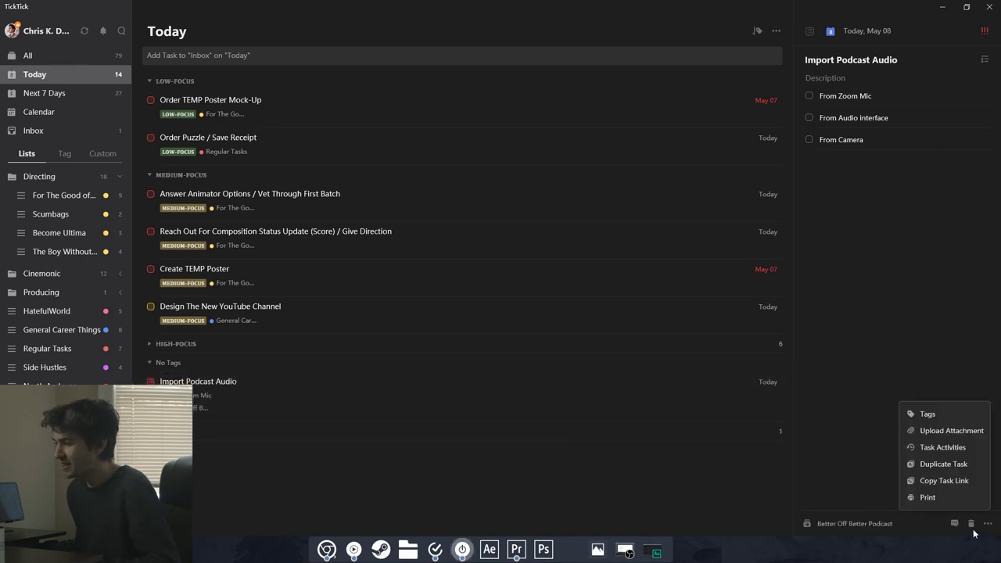
click(928, 414)
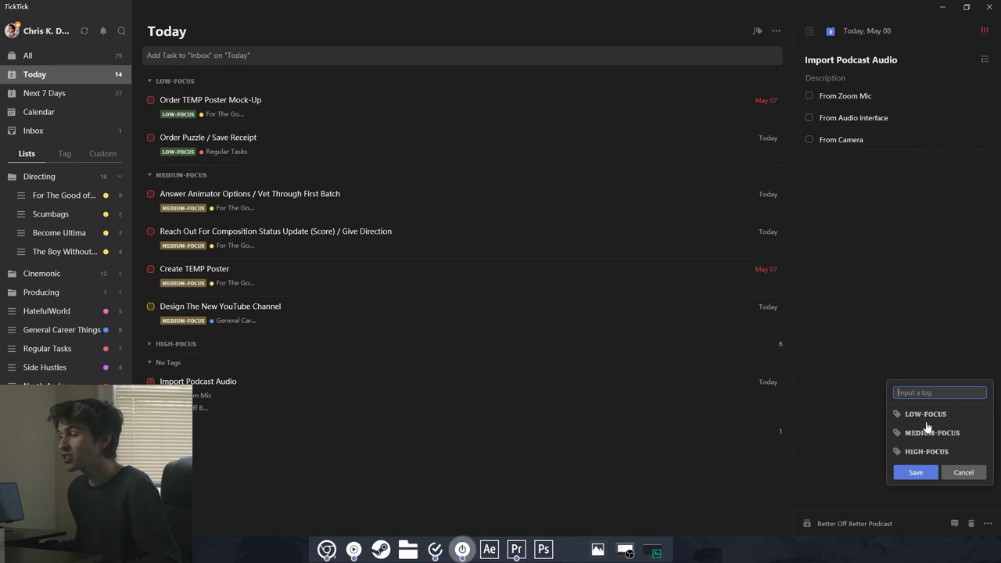
click(925, 415)
click(914, 474)
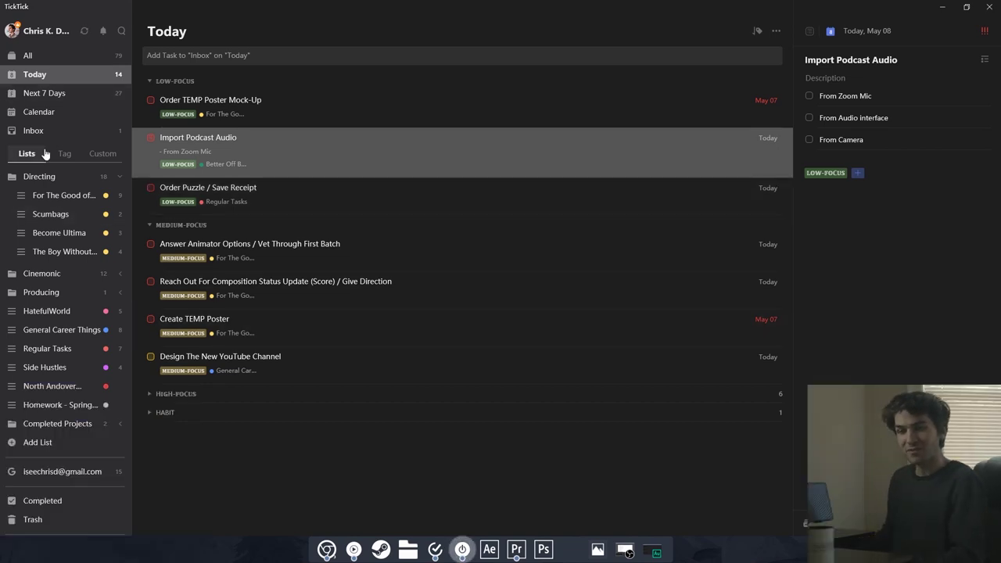
Collapse and re-expand the Directing folder, and expand the Cinemonic folder to view its lists.
click(120, 177)
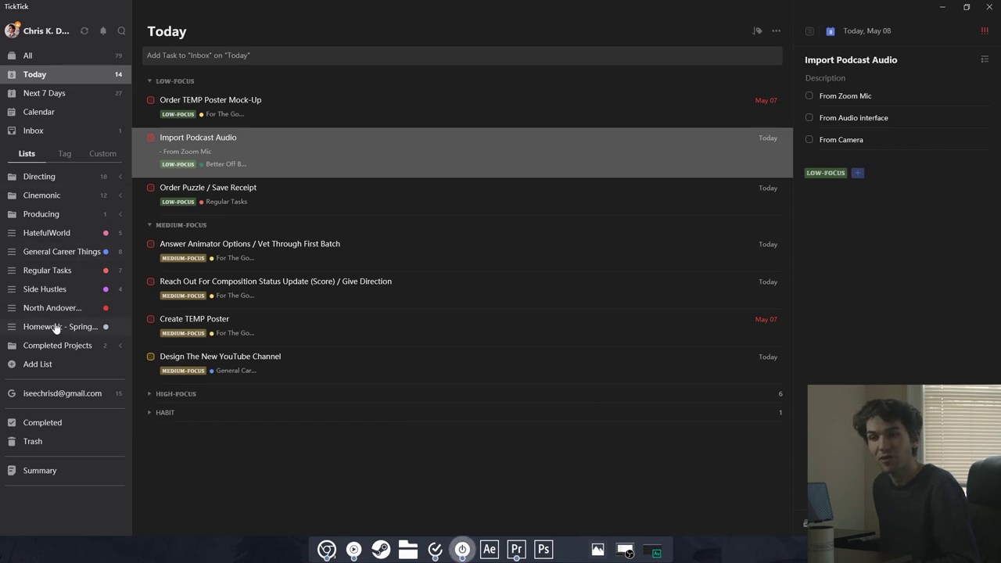
click(119, 177)
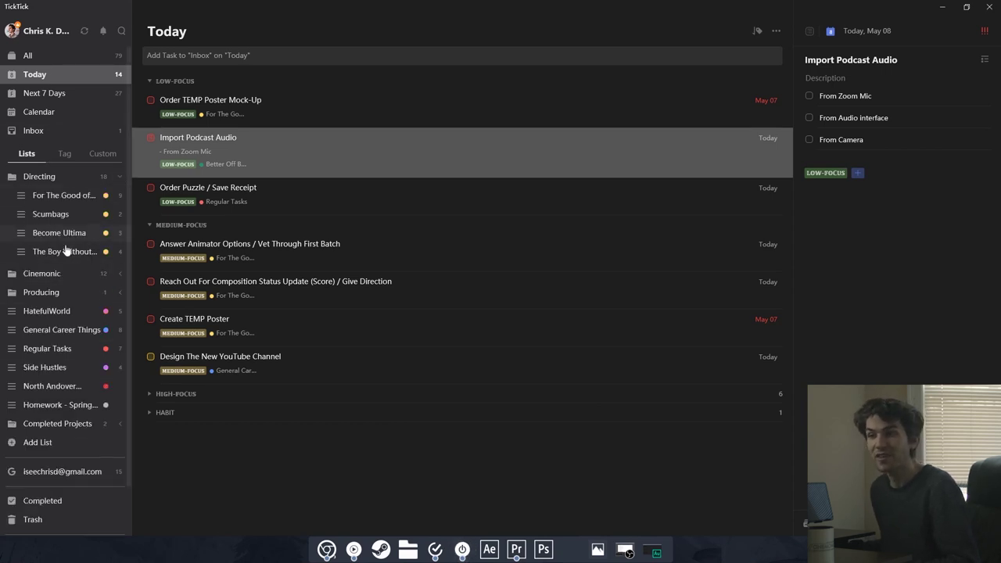
click(119, 273)
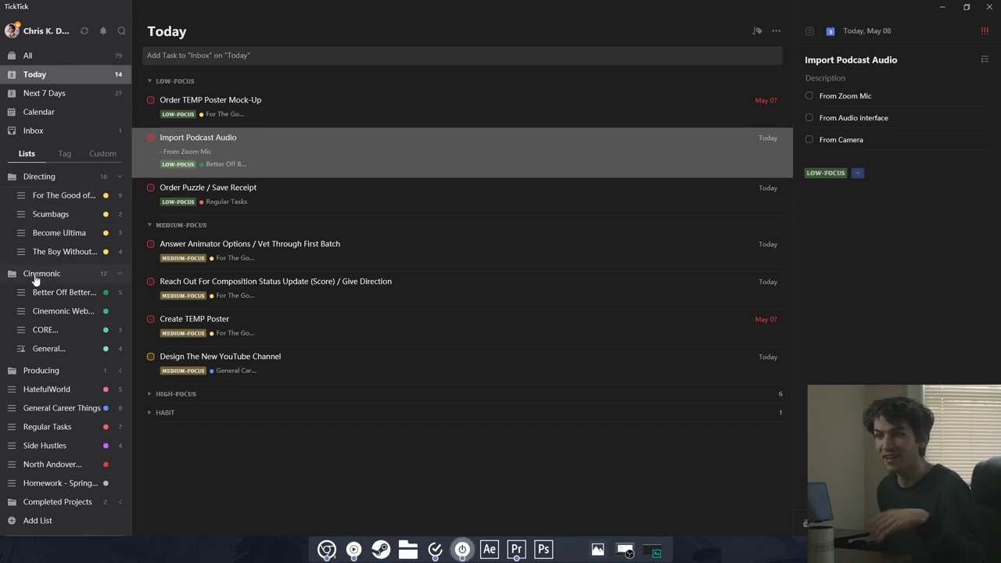
In the "For The Good of The People" list, set the due date of "Implement Today's Editing Changes" to today, May 8.
click(74, 199)
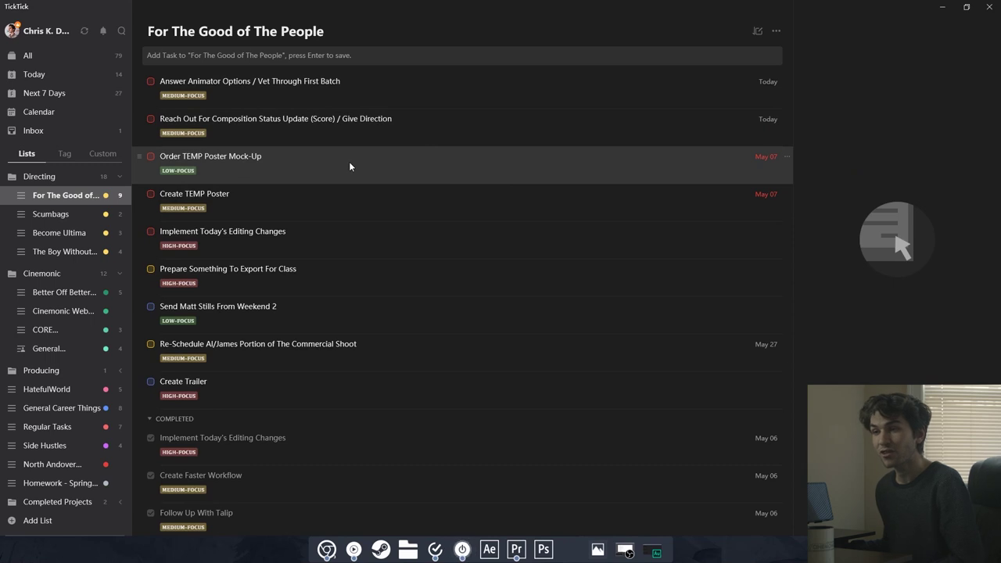
click(320, 245)
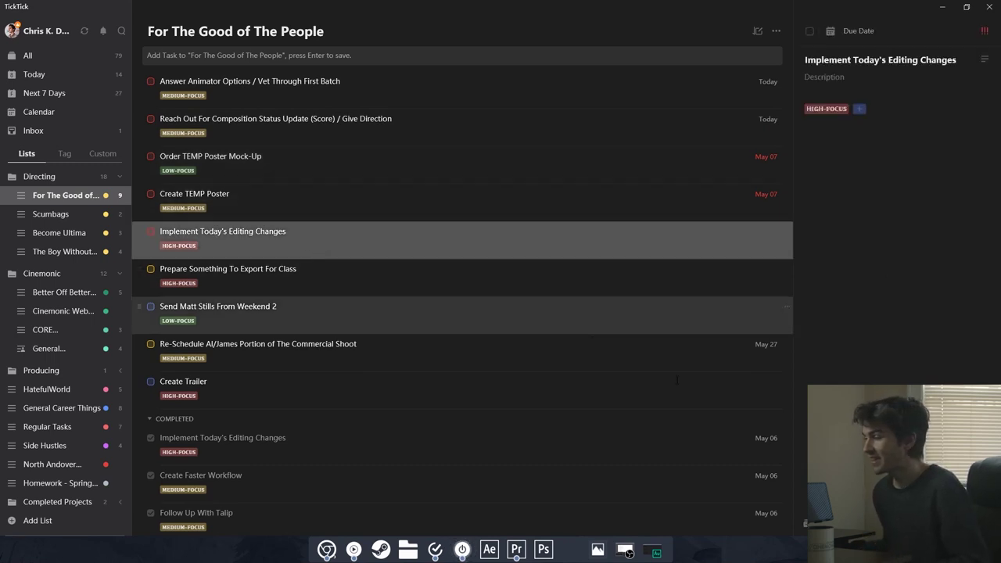
click(849, 36)
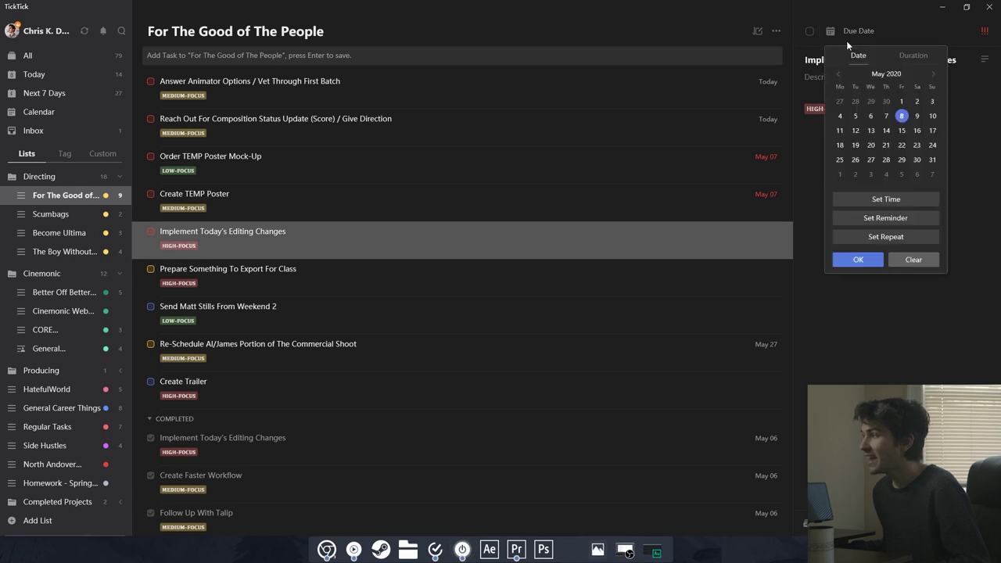
click(859, 259)
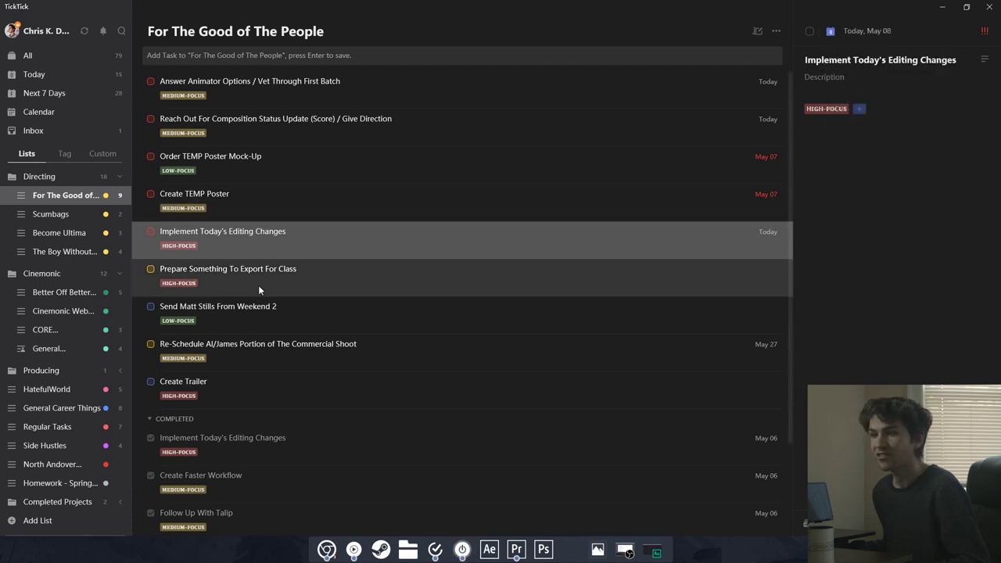
Set the due date of the "Prepare Something To Export For Class" task to Monday, May 11.
click(265, 280)
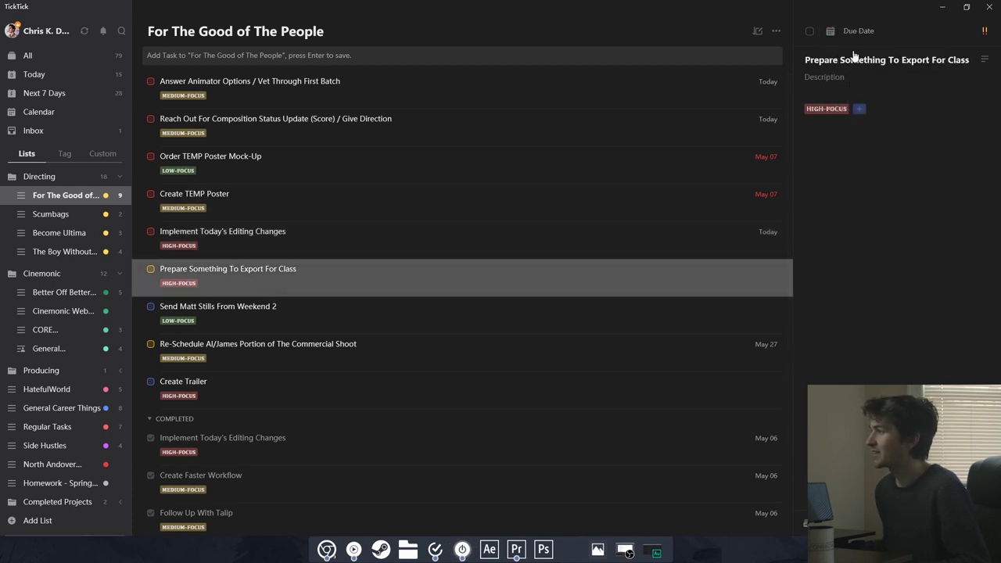
click(835, 31)
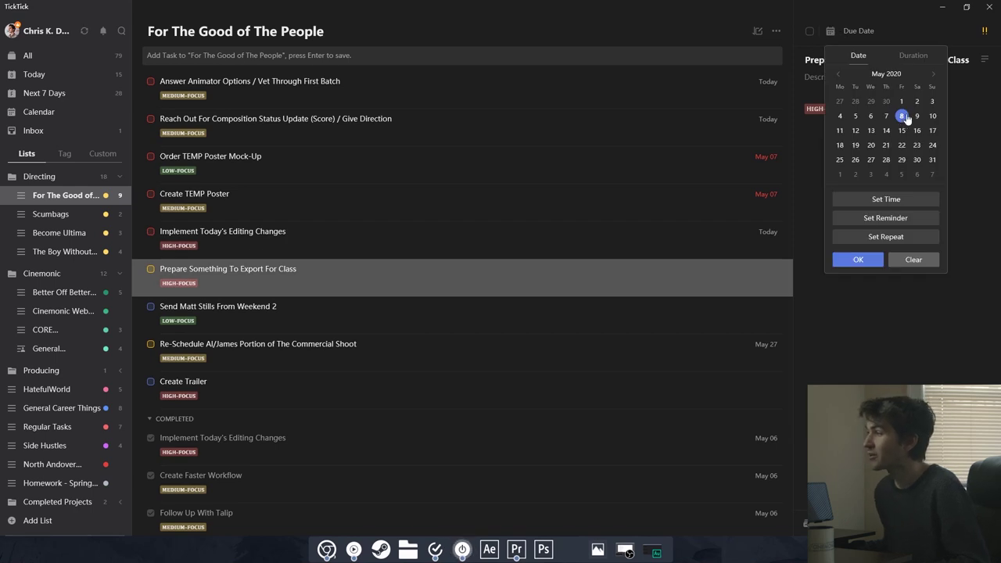
click(840, 130)
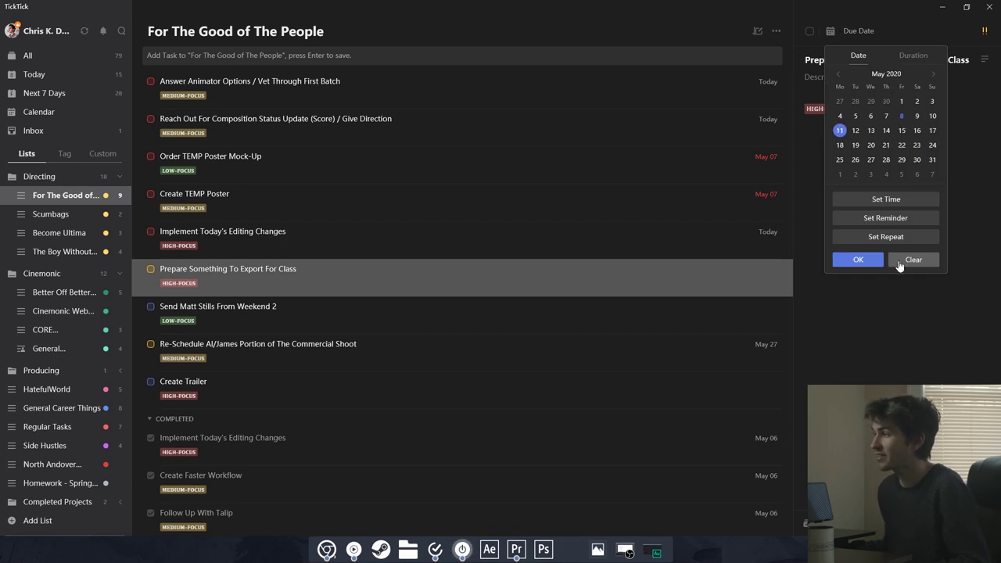
click(859, 261)
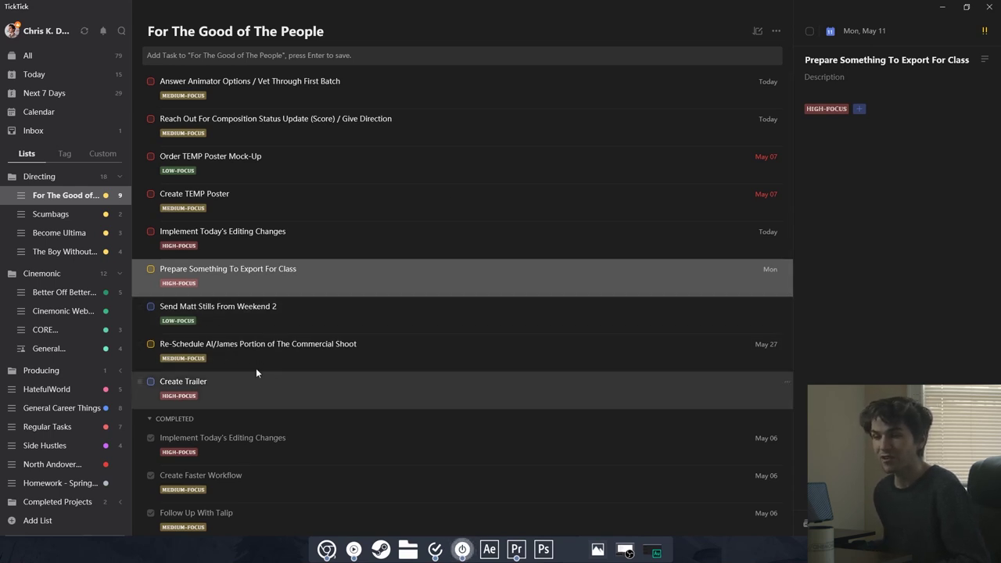
Set the due date of the open "Create Trailer" task to June 10.
scroll(250, 337, down, 2)
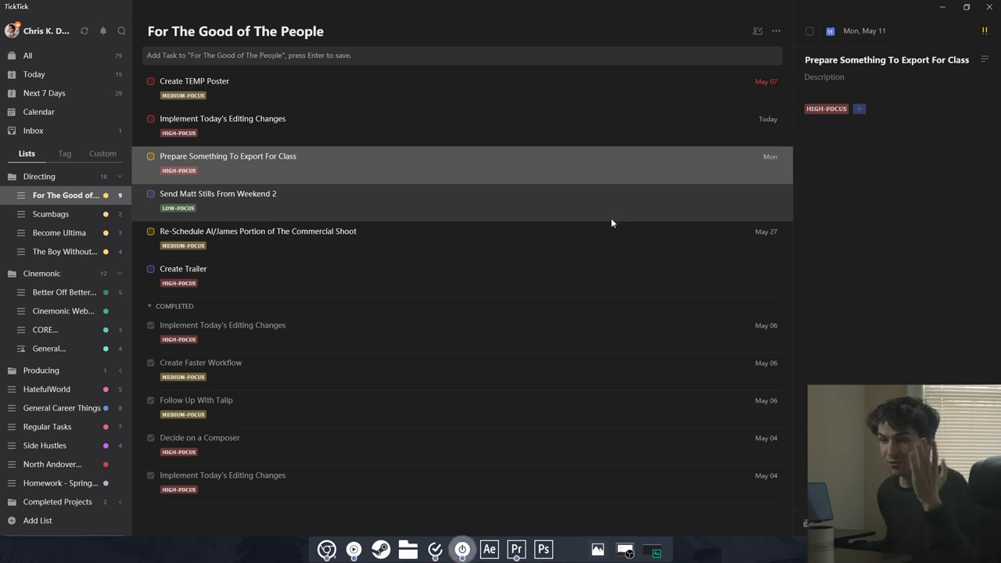
click(297, 277)
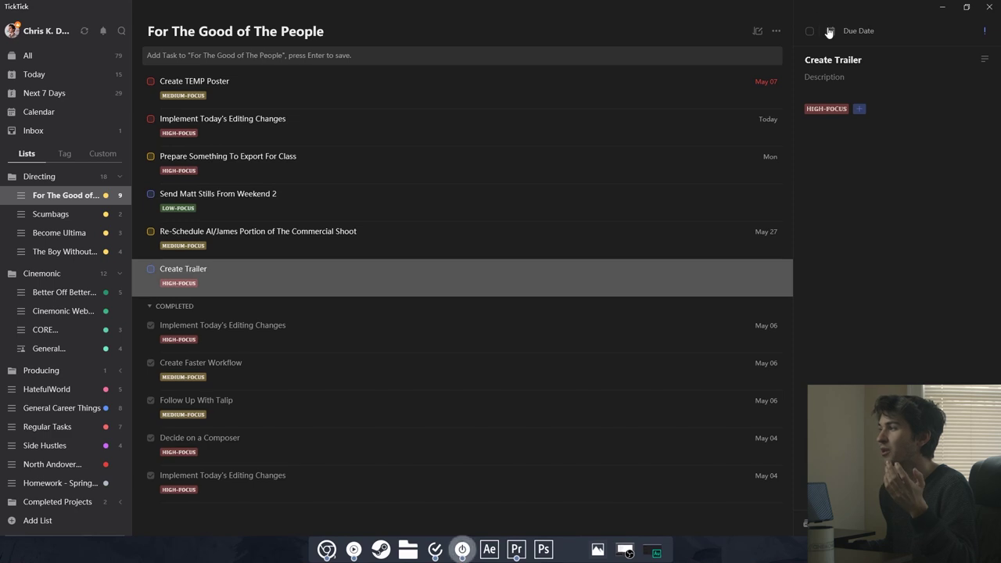
click(859, 31)
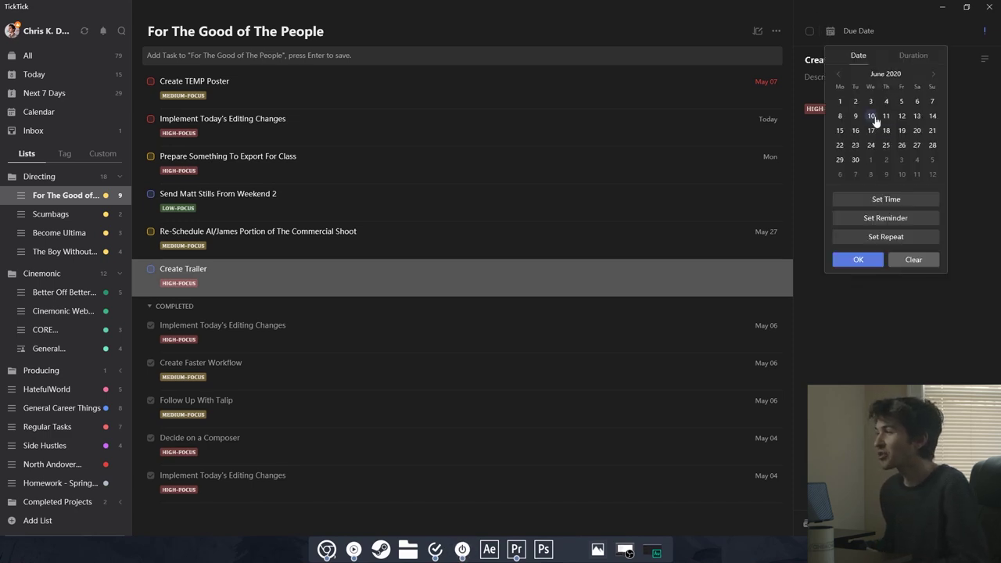
click(872, 116)
click(858, 259)
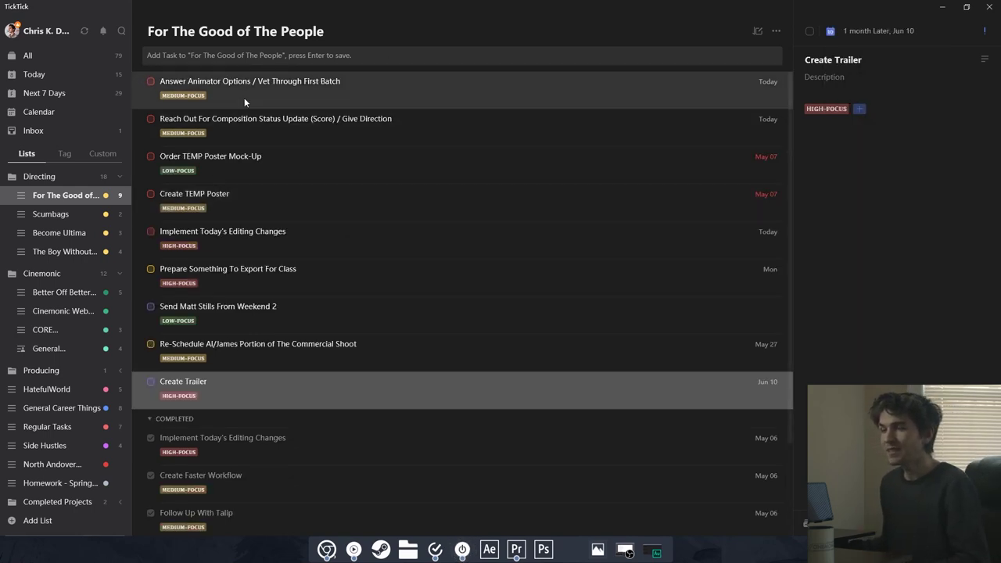
View the Today list and browse the Cinemonic folder's lists, ending on "General Cinemonic Business".
click(35, 74)
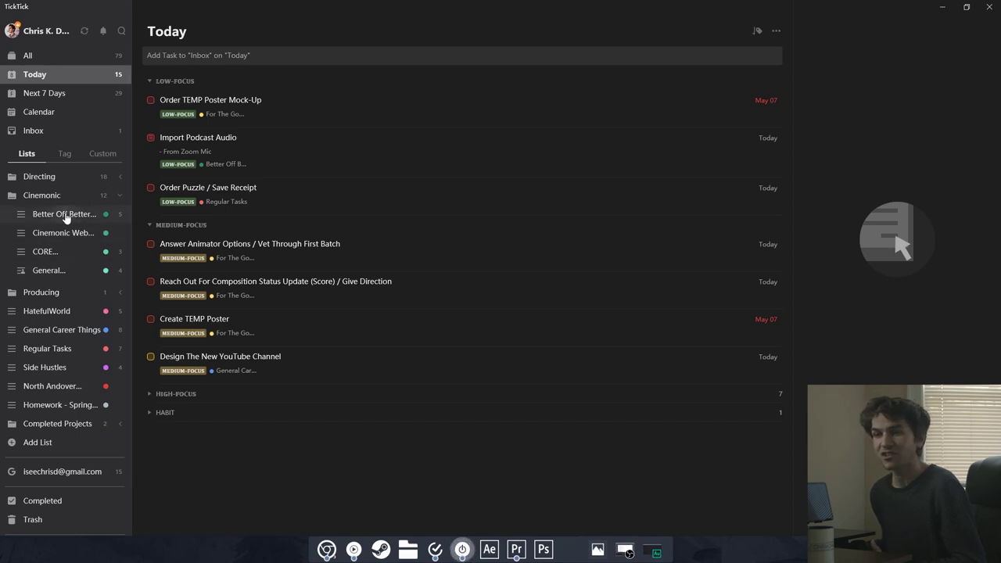
click(66, 219)
click(72, 234)
click(68, 258)
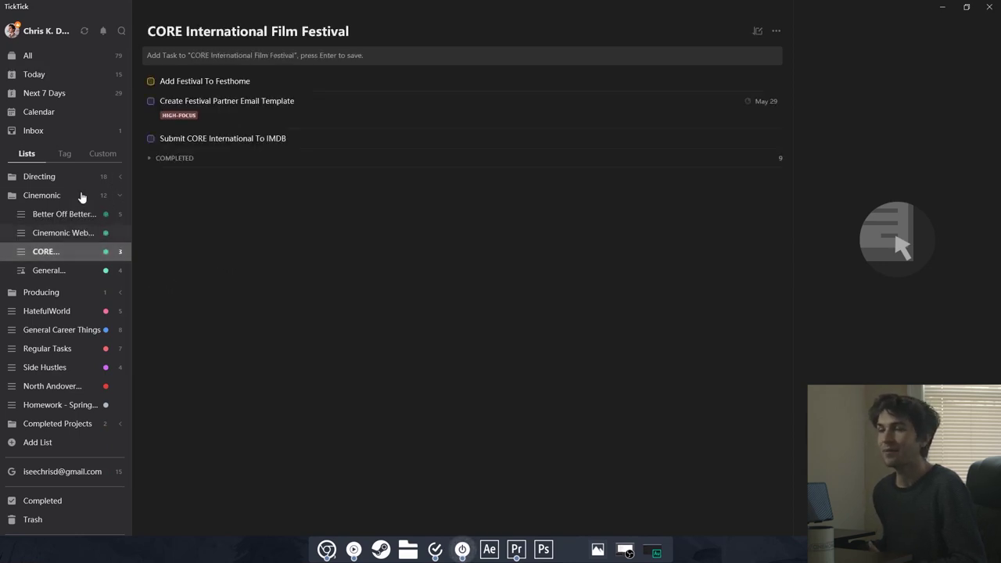
click(65, 271)
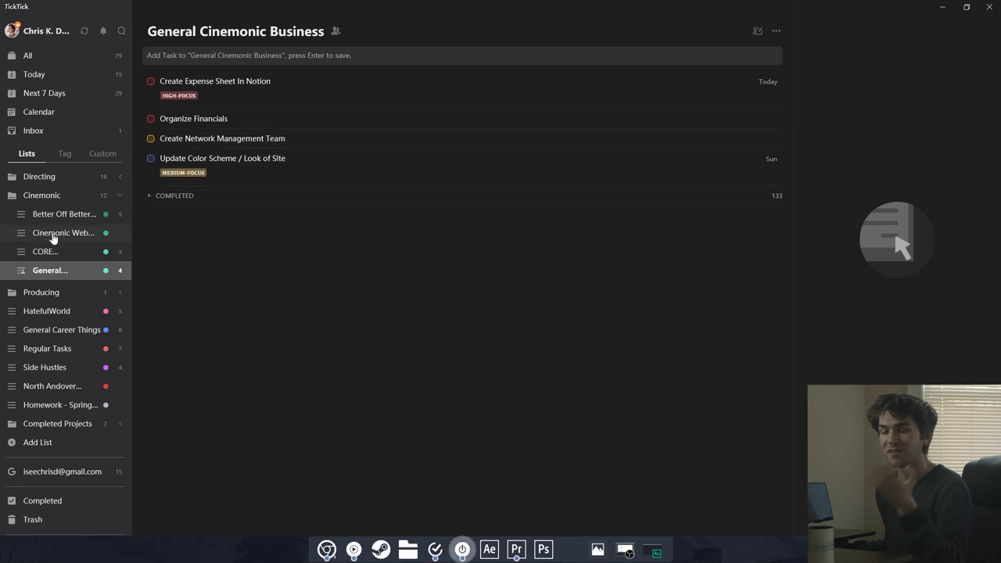
Look at the lists in the Producing folder, collapse it, and view the Regular Tasks list.
click(40, 292)
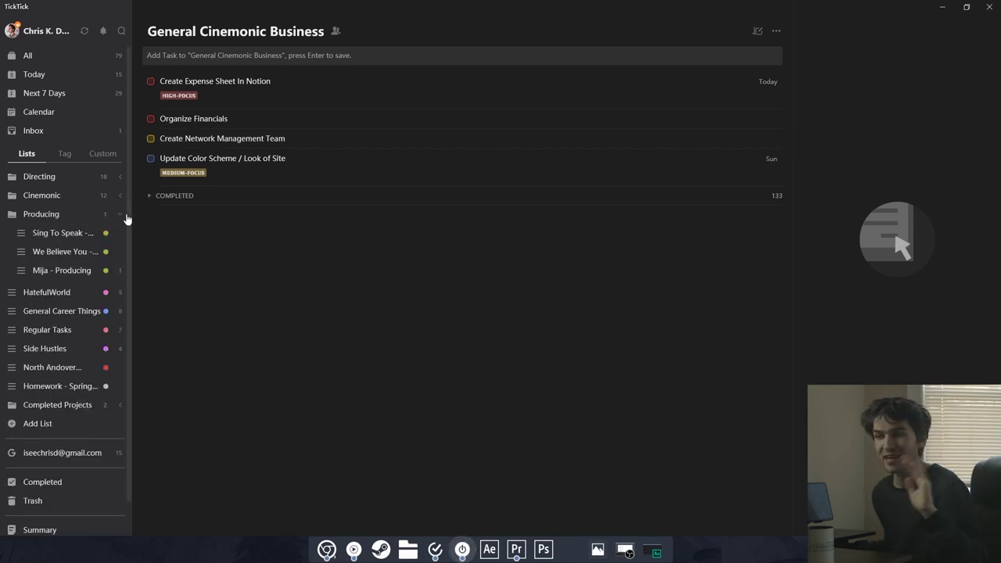
click(118, 219)
click(90, 269)
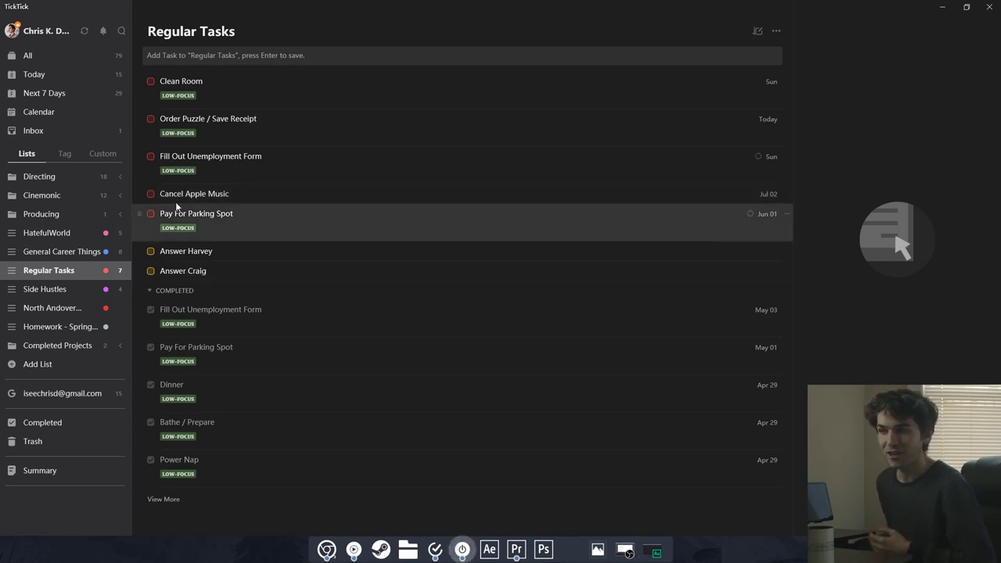
View the details of the "Cancel Apple Music" and "Pay For Parking Spot" tasks.
click(266, 194)
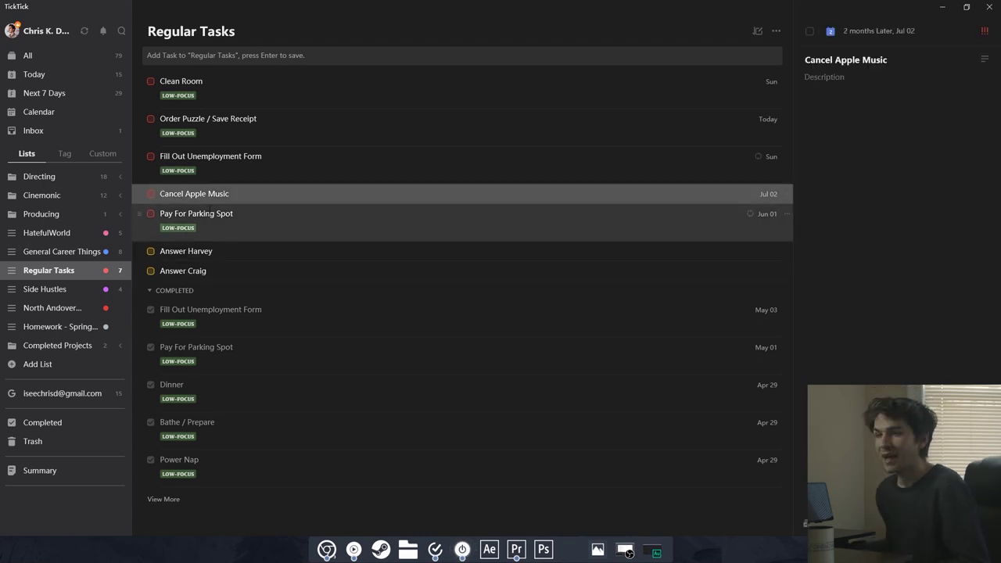
click(245, 223)
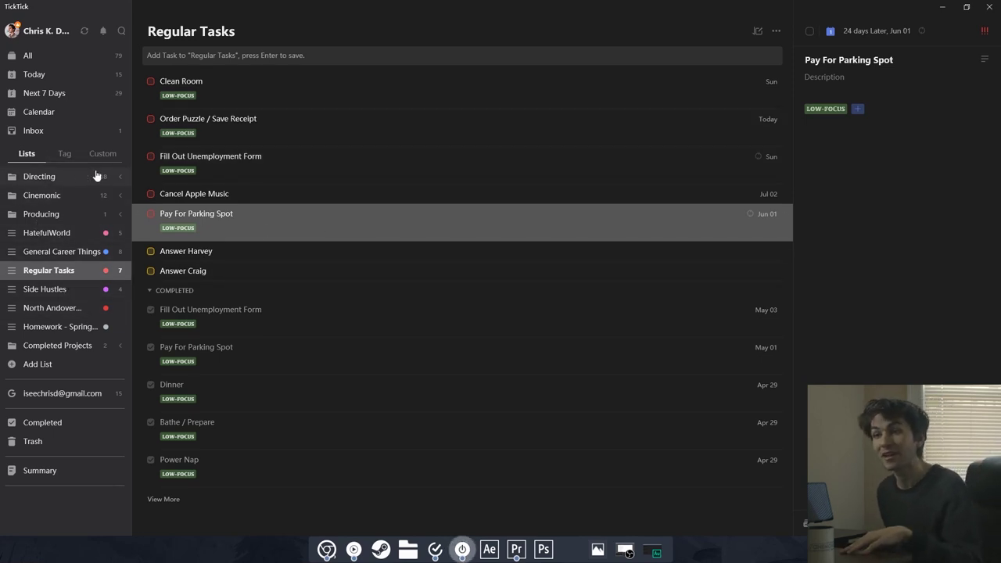
Expand the Directing and Cinemonic folders and open the Better Off Better Podcast list.
click(120, 176)
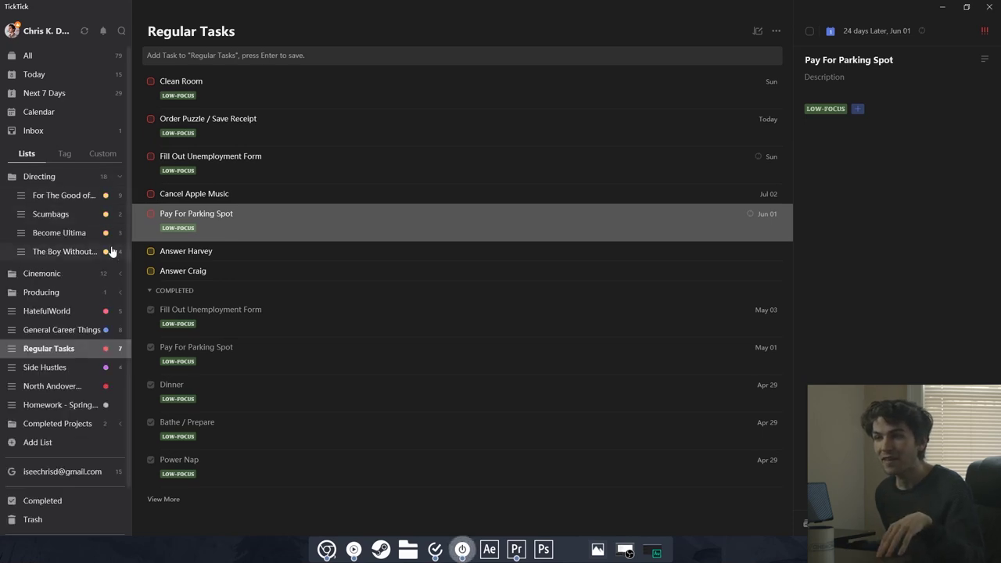
click(119, 274)
click(79, 291)
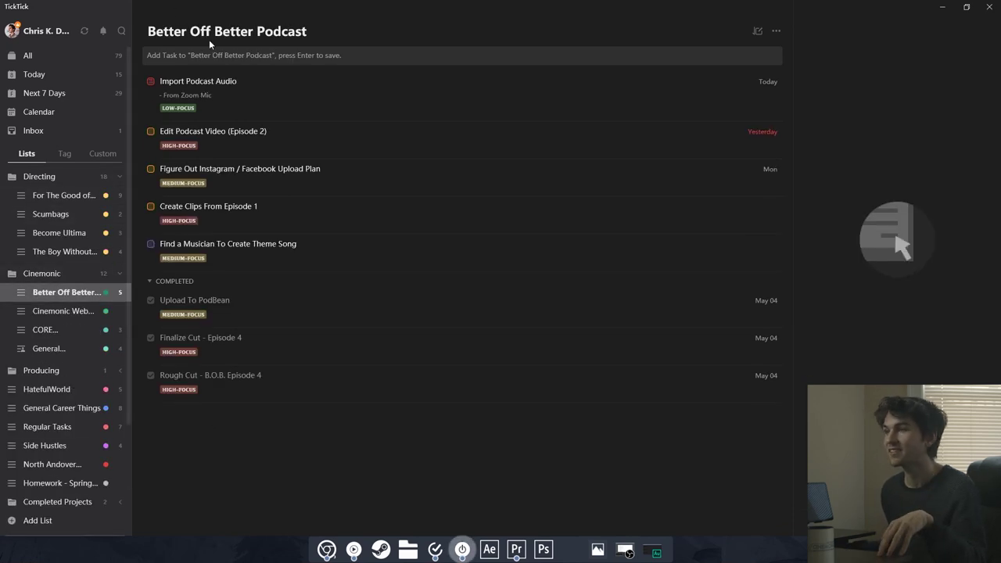
Set the "Import Podcast Audio" task's due date to Wednesday, May 13 at 11:00 AM, repeating weekly.
click(321, 100)
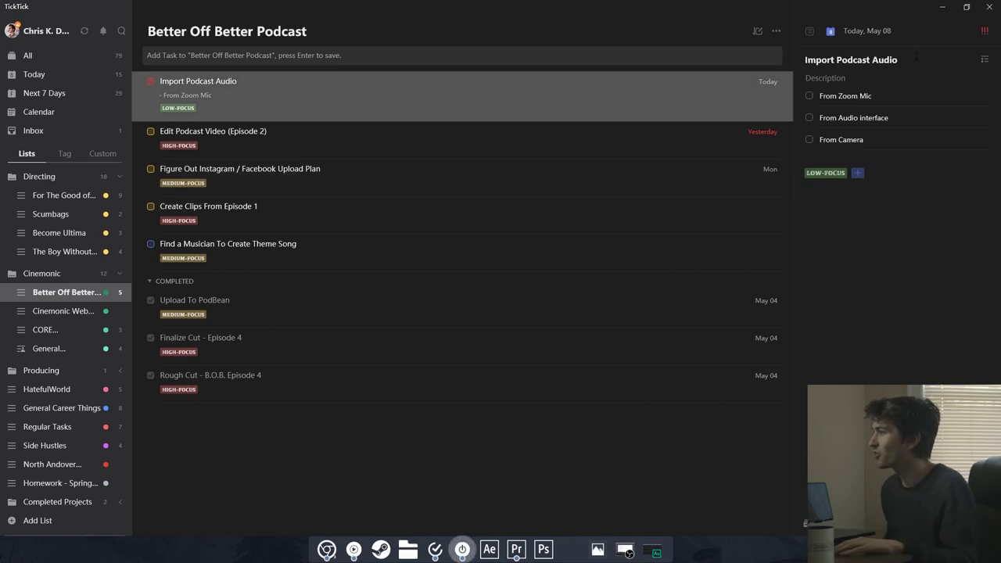
click(831, 30)
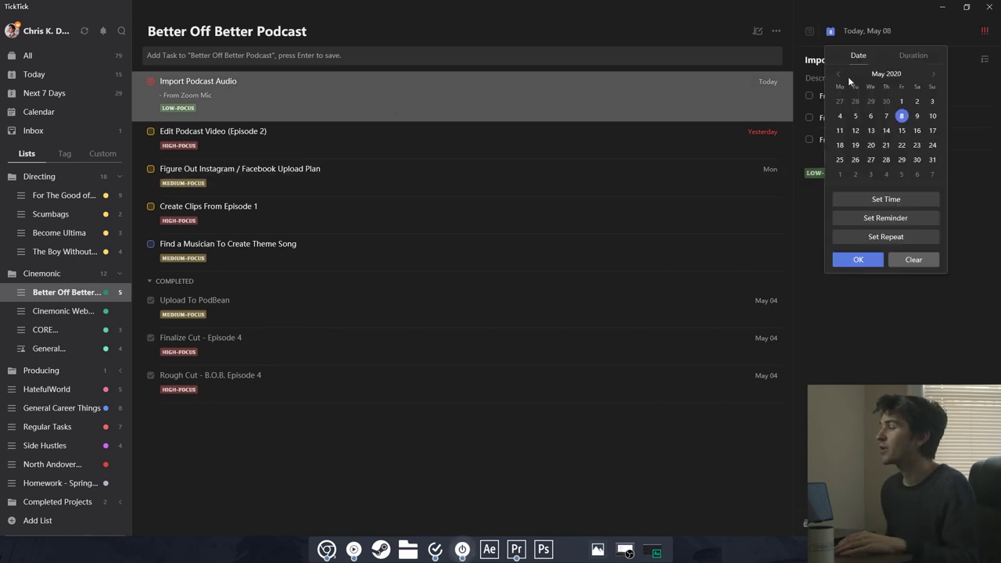
click(871, 129)
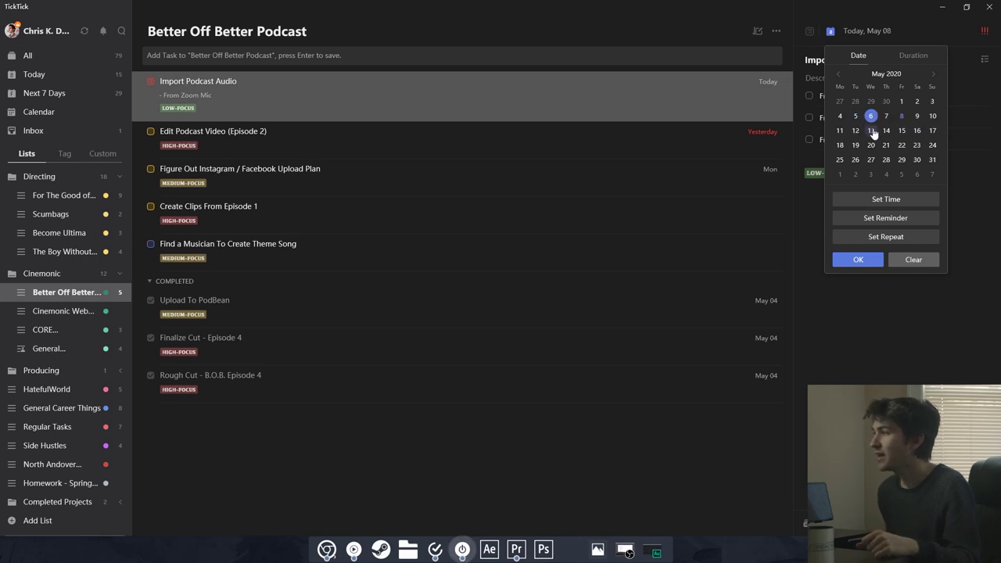
click(881, 237)
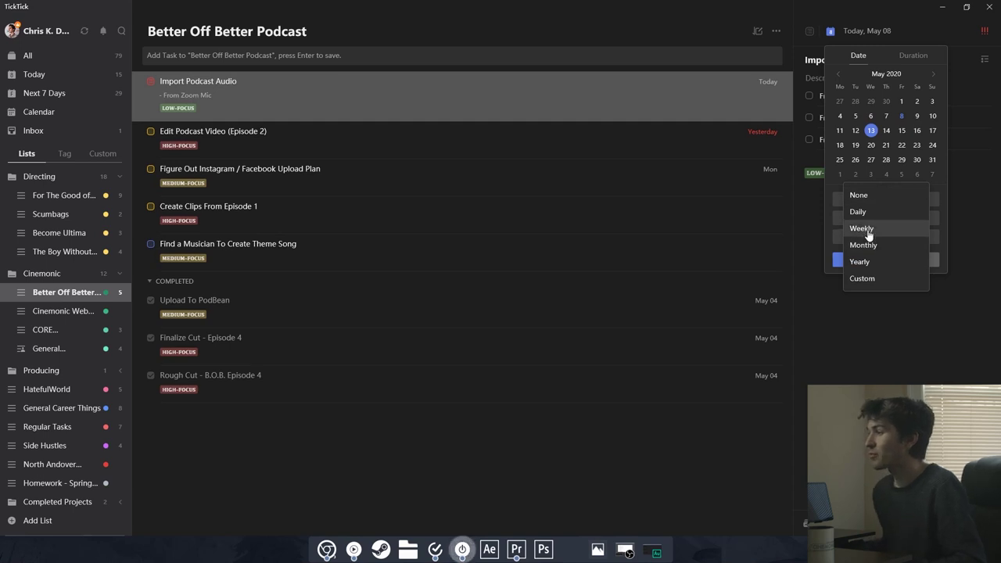
click(867, 232)
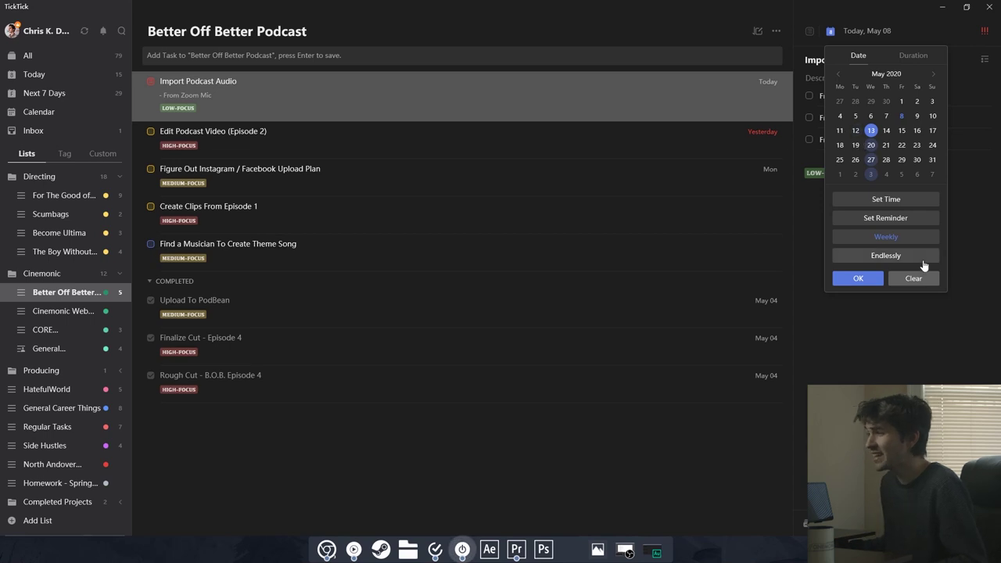
click(895, 202)
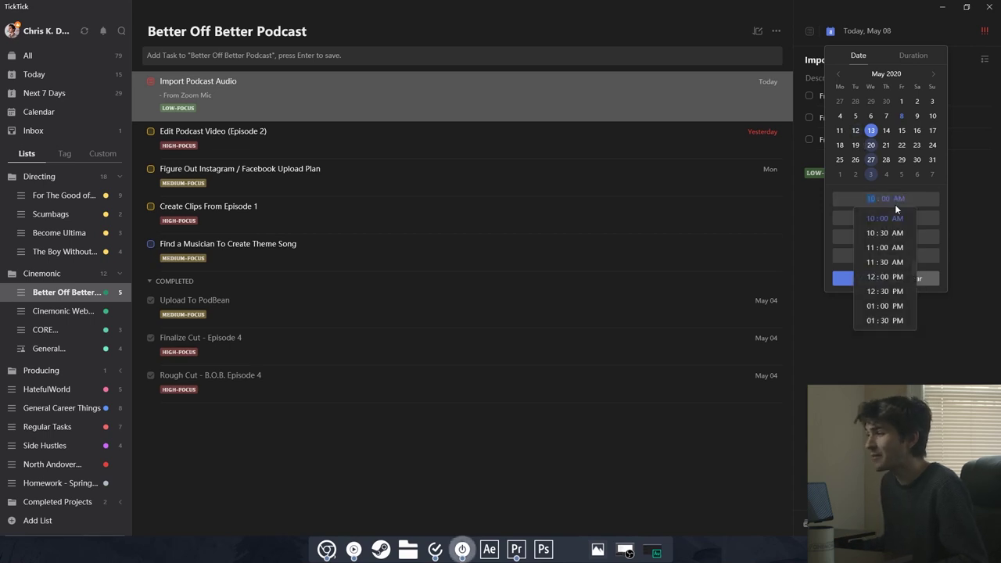
click(884, 248)
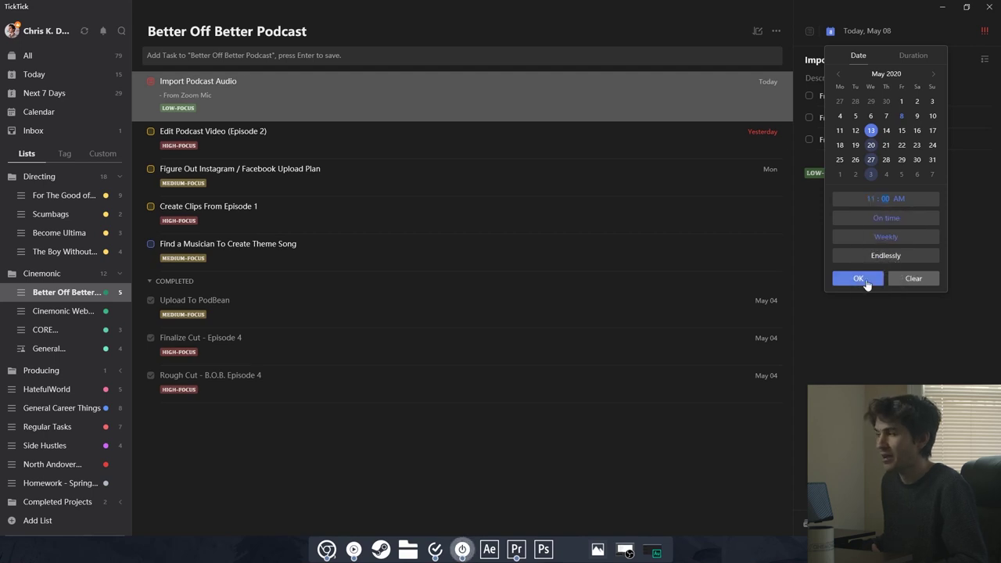
click(858, 279)
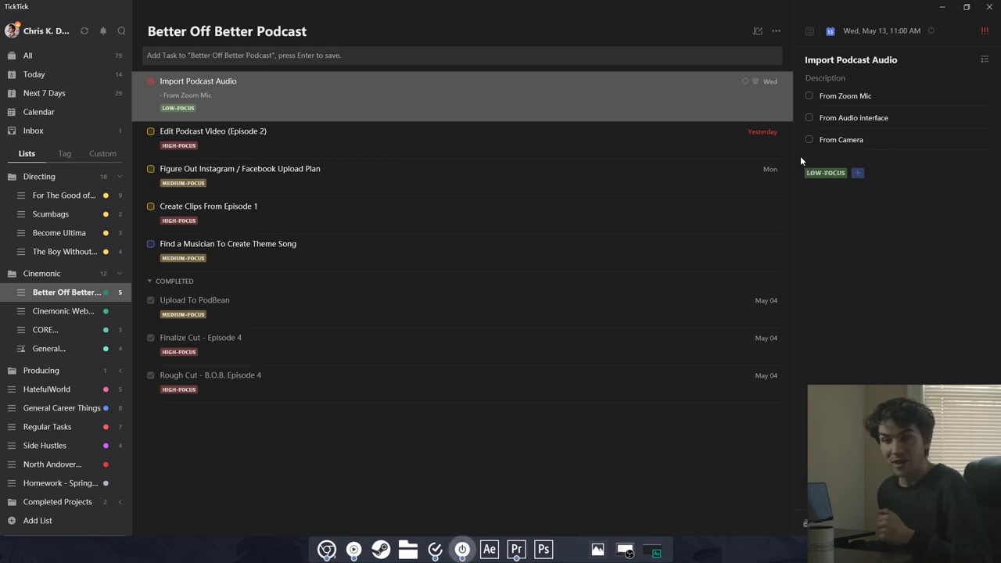
Open the North Andover Community Programs list and look over the folders and lists around it.
scroll(71, 356, down, 2)
click(72, 343)
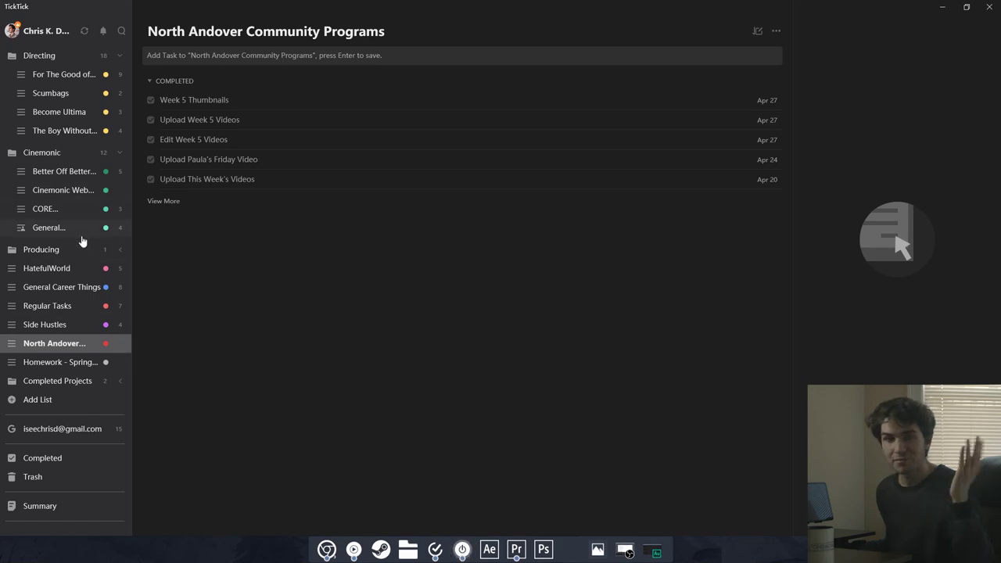
scroll(53, 242, up, 3)
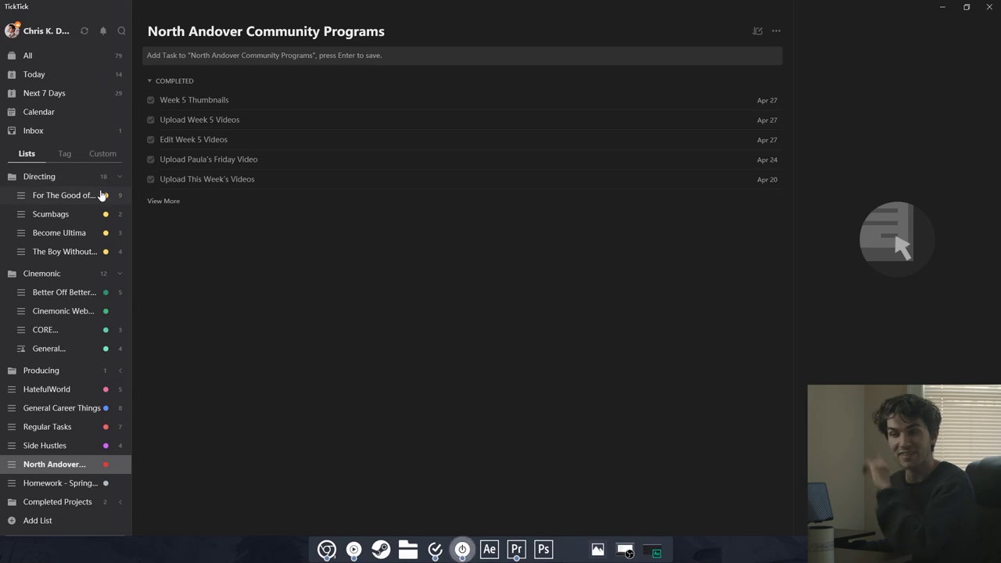
scroll(33, 335, down, 3)
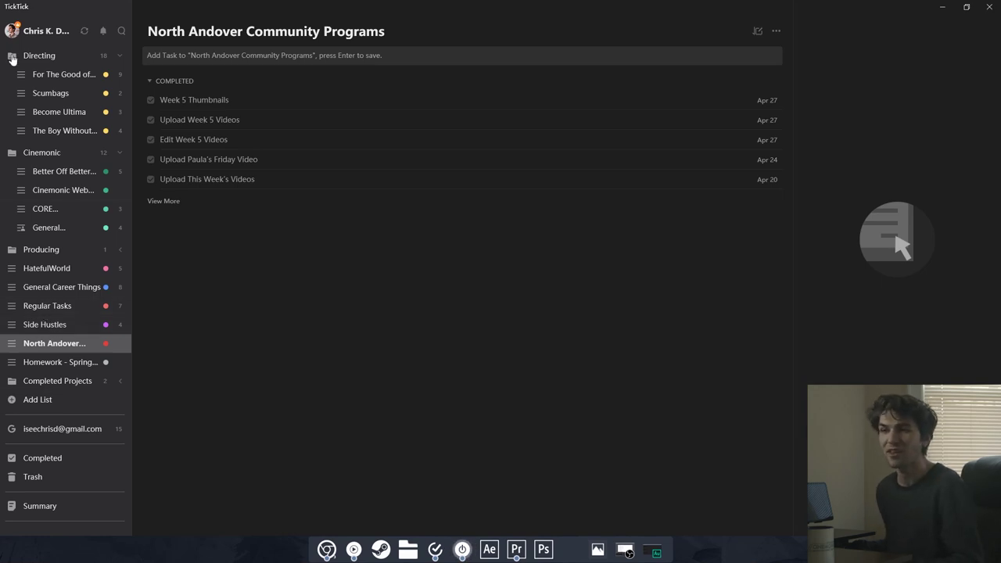
scroll(47, 278, up, 3)
scroll(39, 289, down, 3)
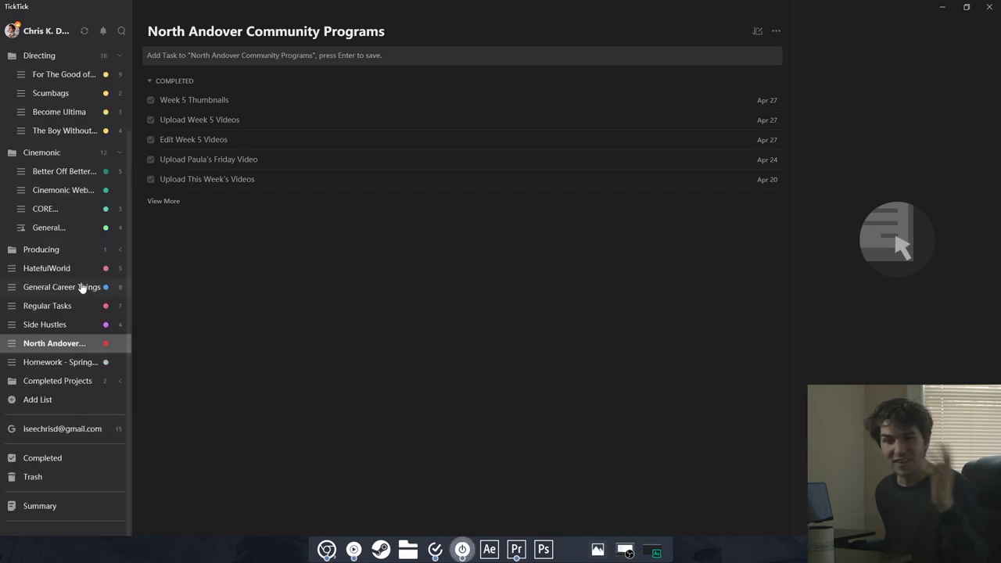
Look at the edit settings of the North Andover Community Programs list and save them without changes.
right_click(69, 342)
click(75, 350)
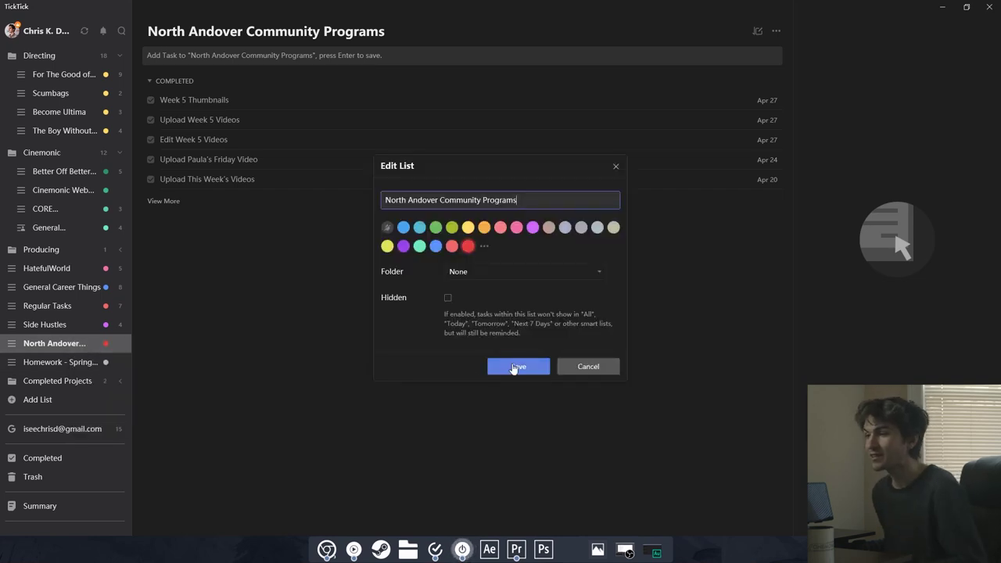
click(521, 366)
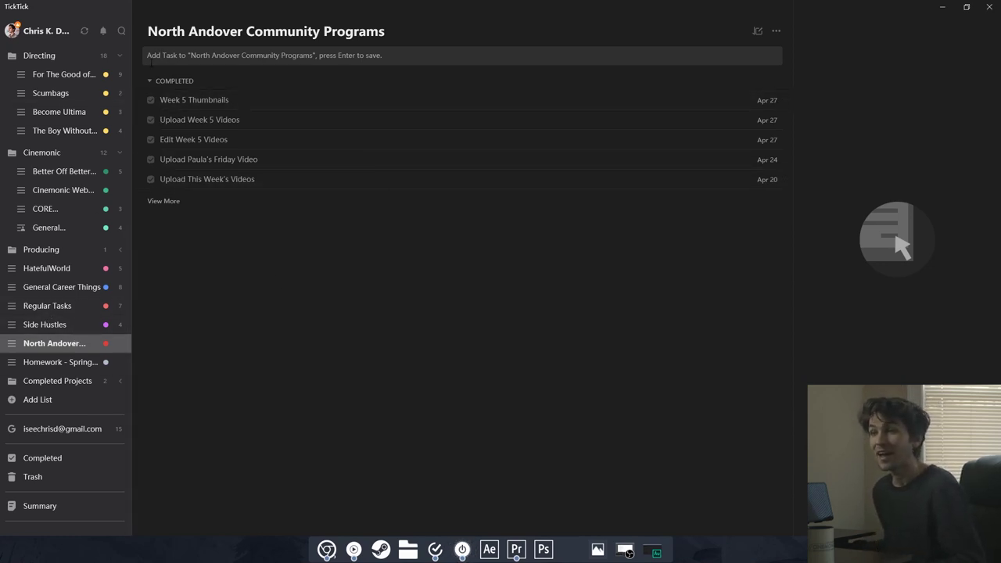
Add a task named "Download Videos From Online" to the North Andover Community Programs list.
click(175, 55)
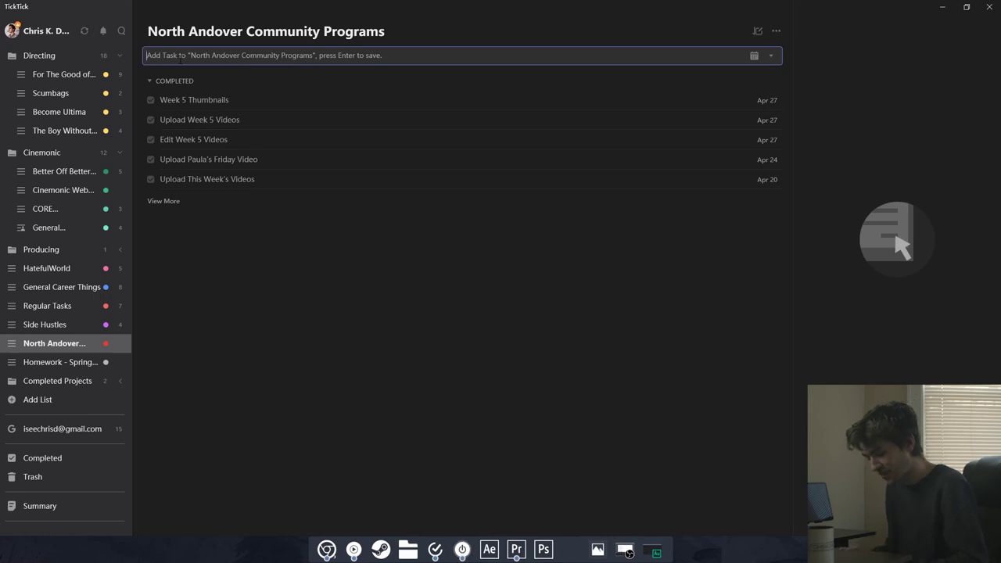
text(Download)
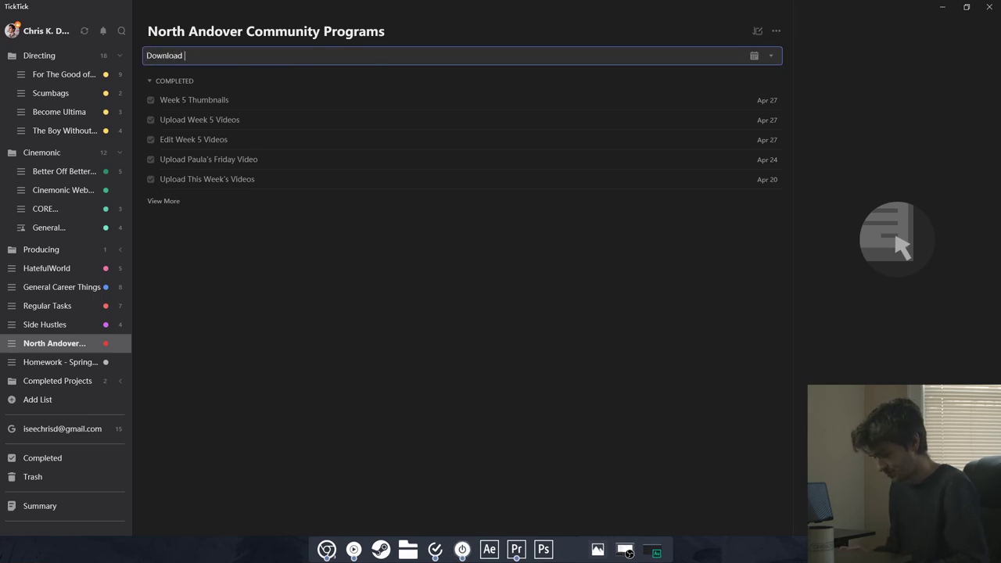
text( Videos From Online)
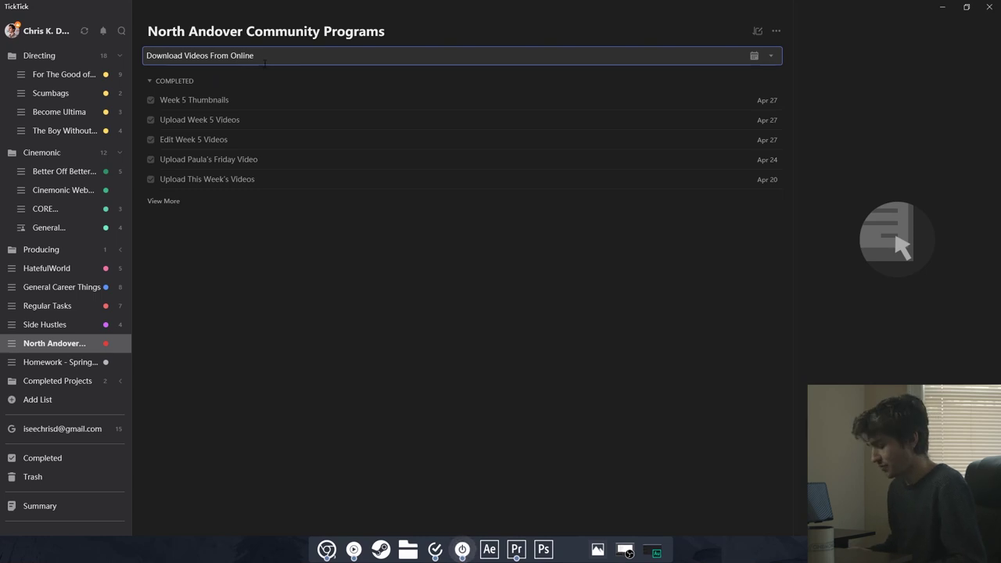
key(Return)
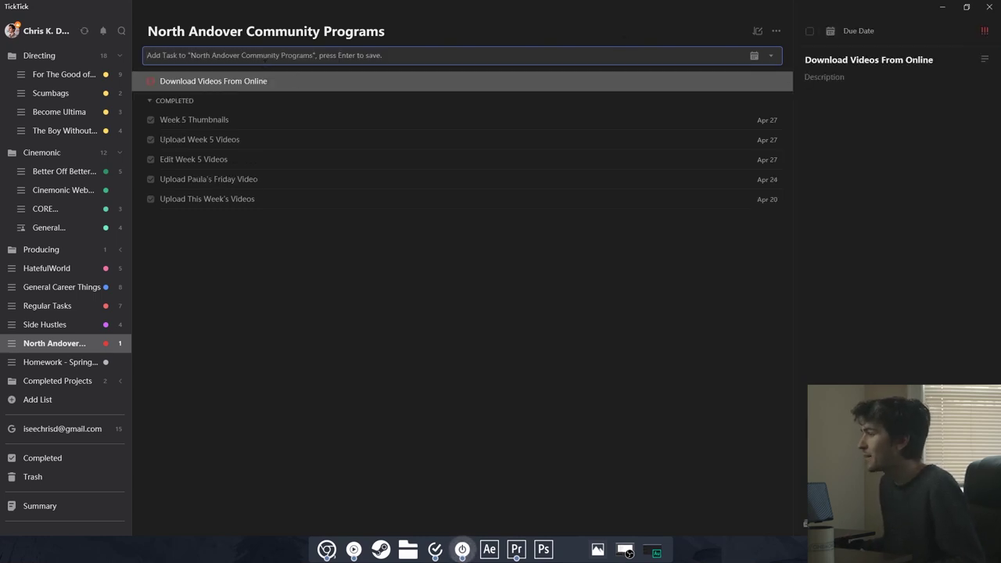
Set the "Download Videos From Online" task's due date to May 9 and tag it MEDIUM-FOCUS.
click(831, 33)
click(831, 31)
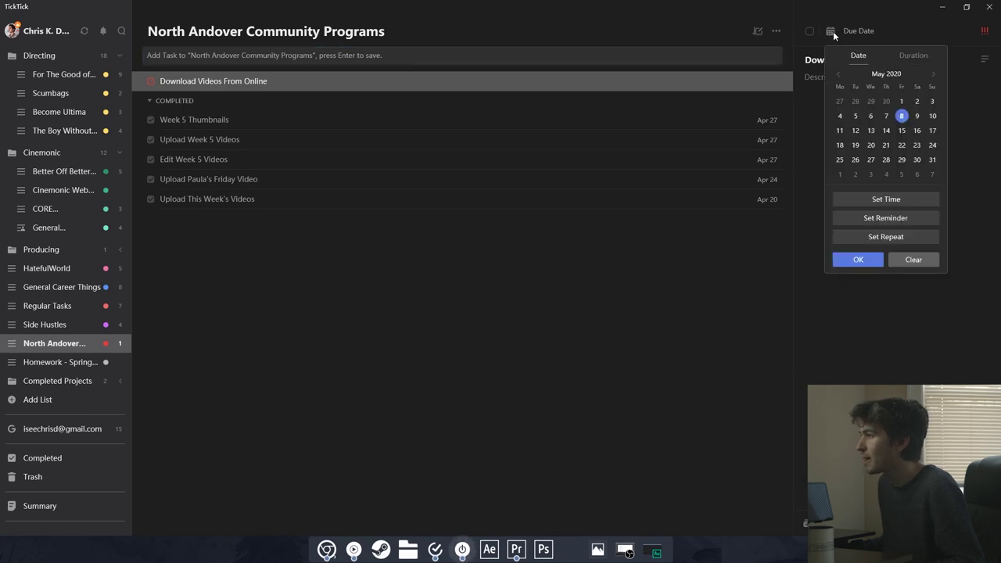
click(917, 116)
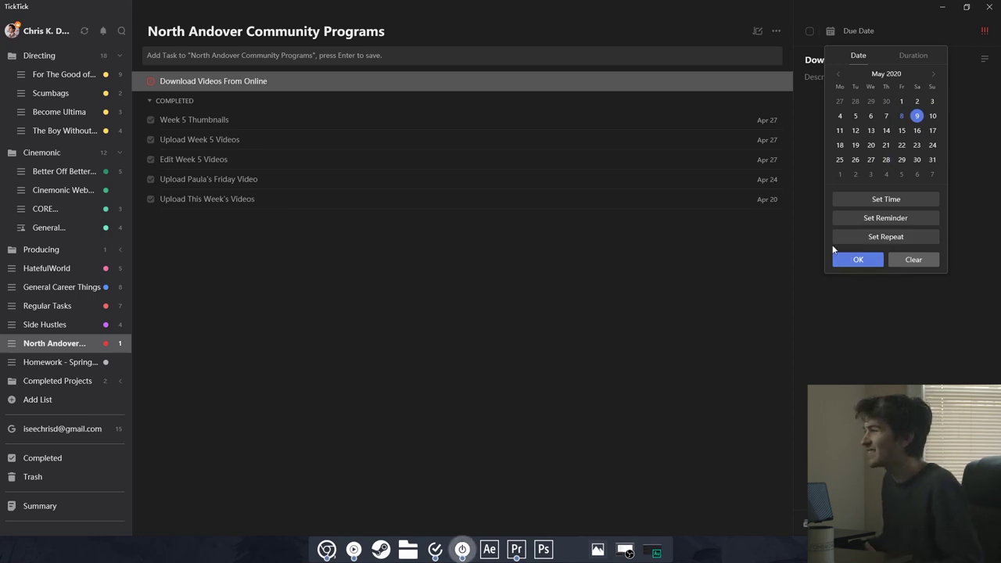
click(858, 259)
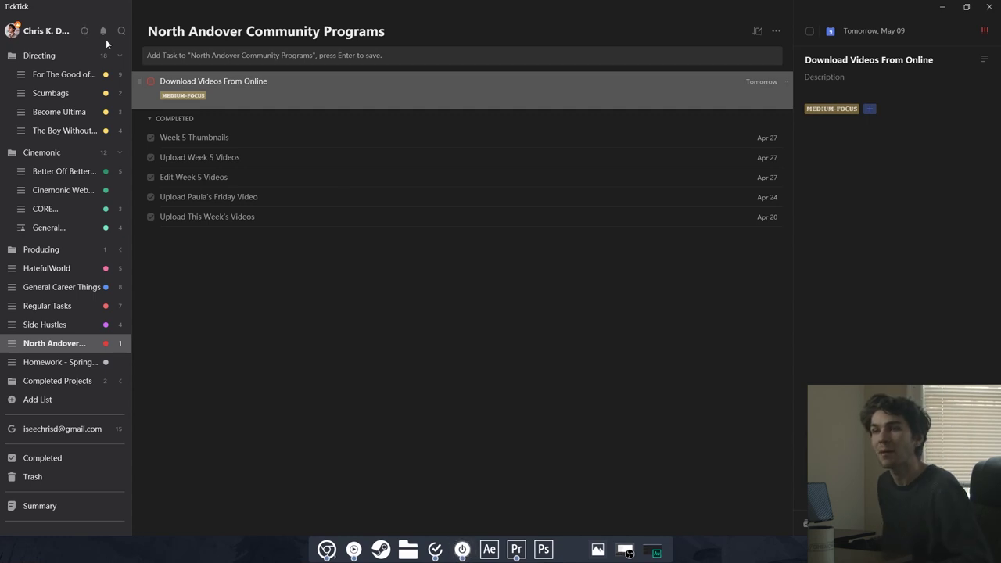
View the Today list, and look at the Side Hustles list and its available list actions.
scroll(60, 122, up, 3)
click(55, 76)
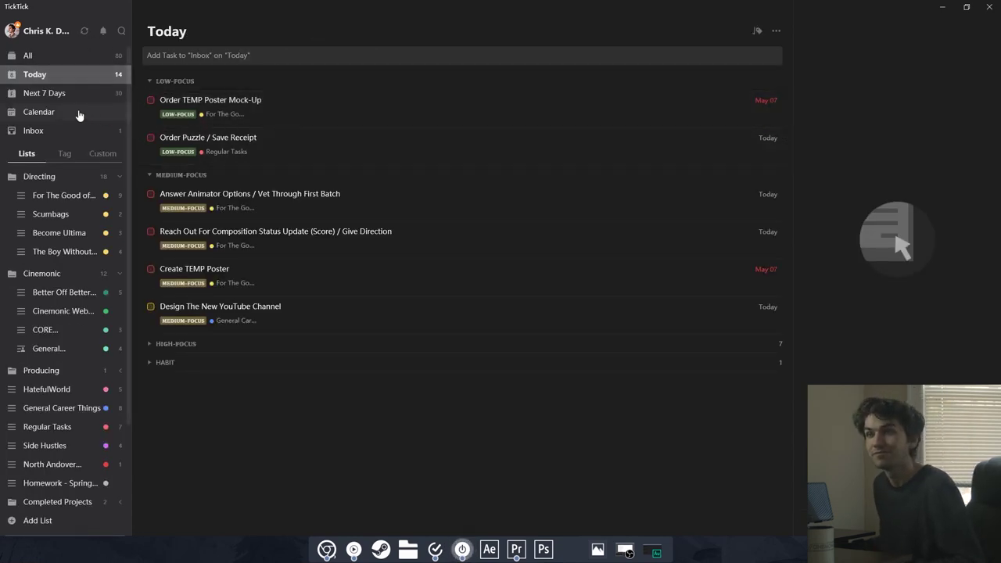
scroll(86, 119, down, 3)
click(55, 344)
click(56, 327)
right_click(59, 329)
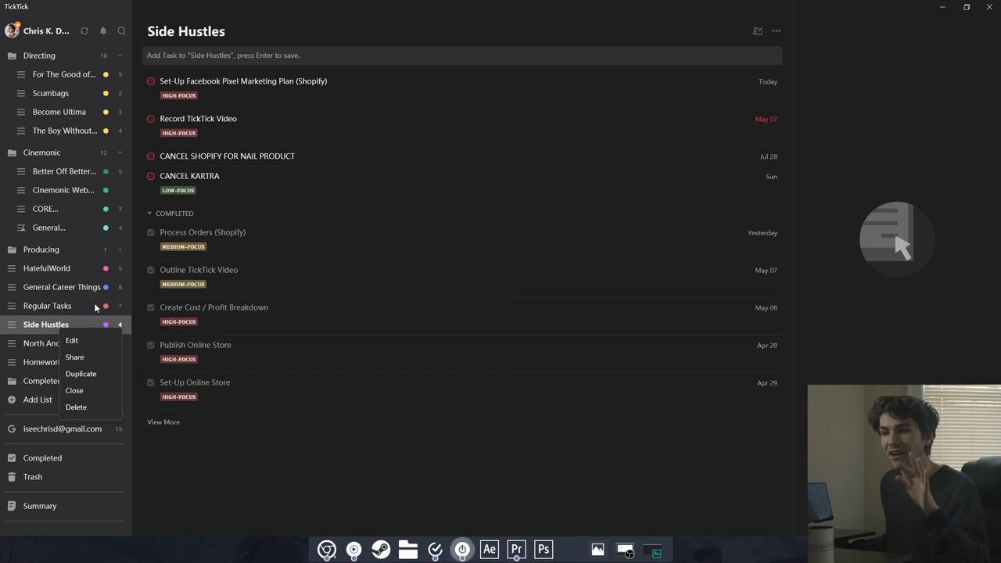
Expand the Producing folder to look at its lists, and collapse it again.
scroll(93, 301, up, 3)
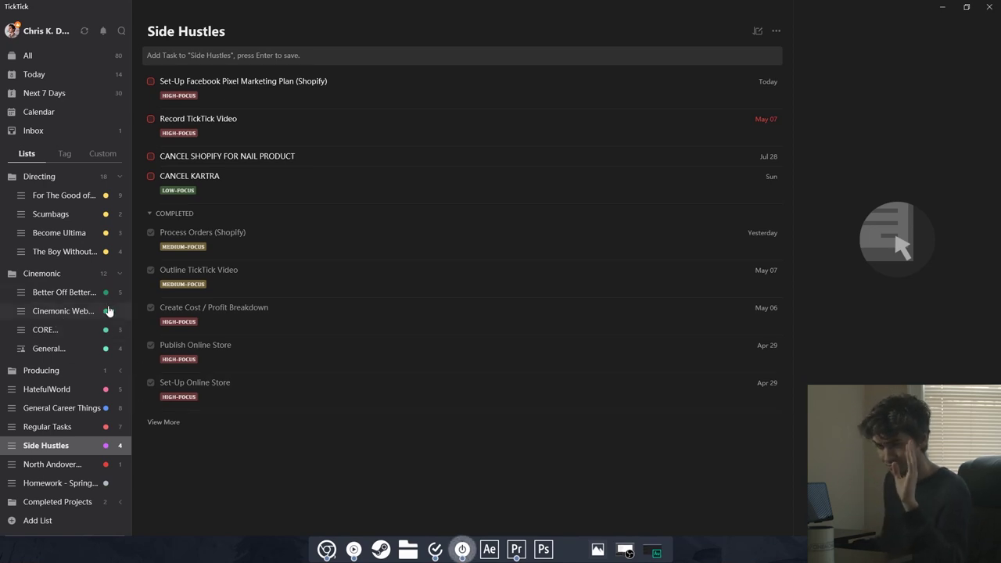
click(120, 373)
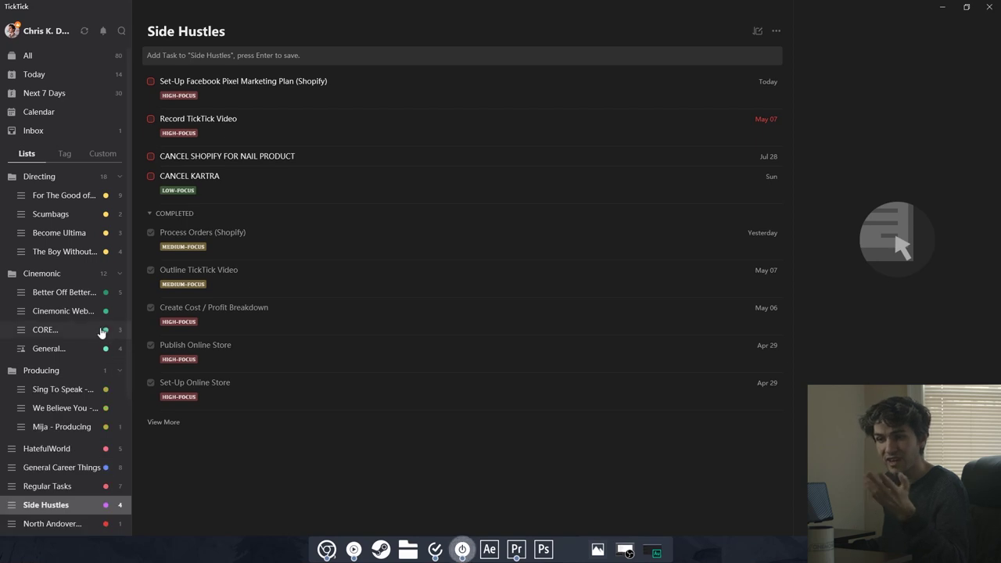
scroll(106, 328, down, 3)
scroll(121, 258, up, 1)
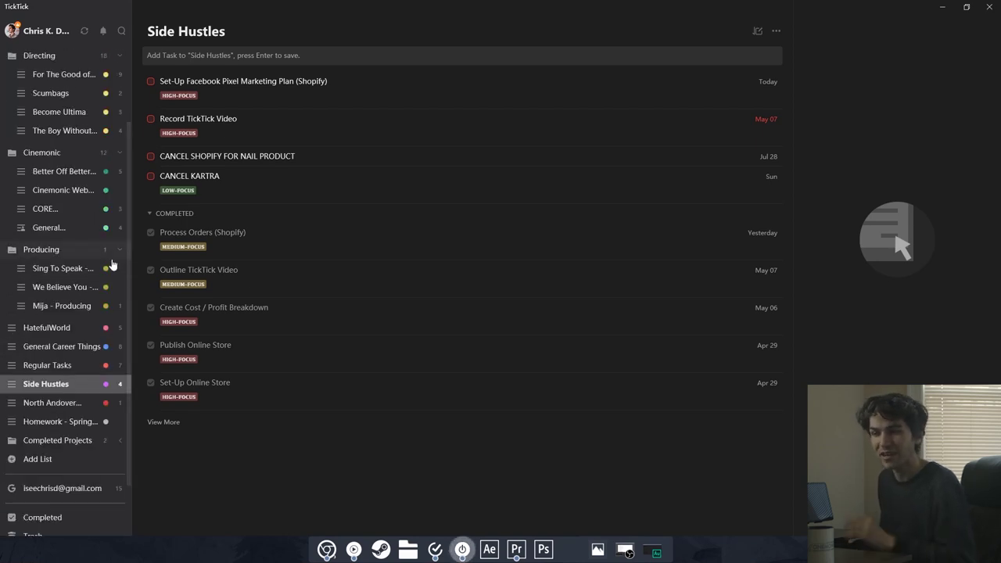
click(119, 249)
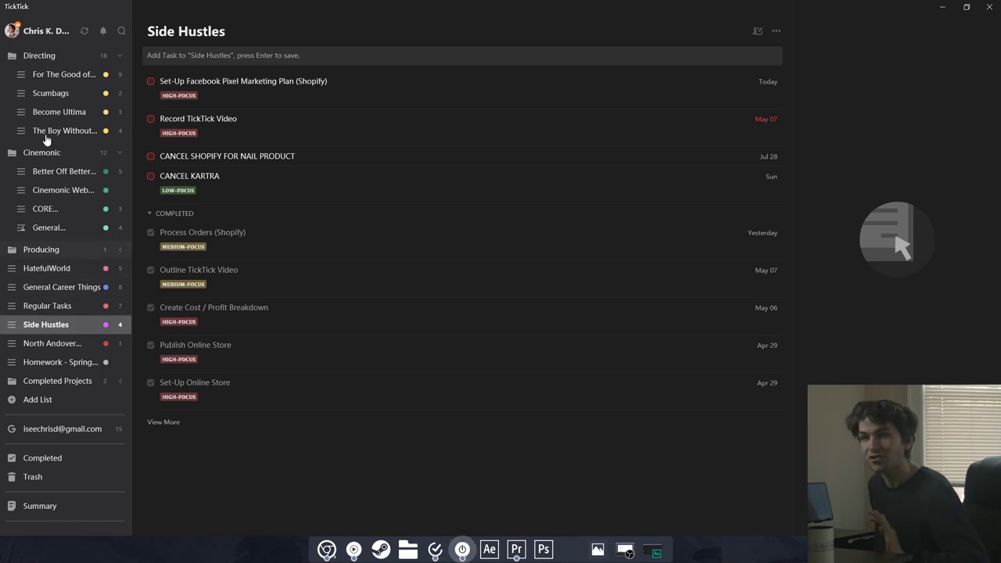
From the Today list, open "Answer Animator Options / Vet Through First Batch" and look at its priority options without changing them.
scroll(47, 196, up, 3)
click(43, 76)
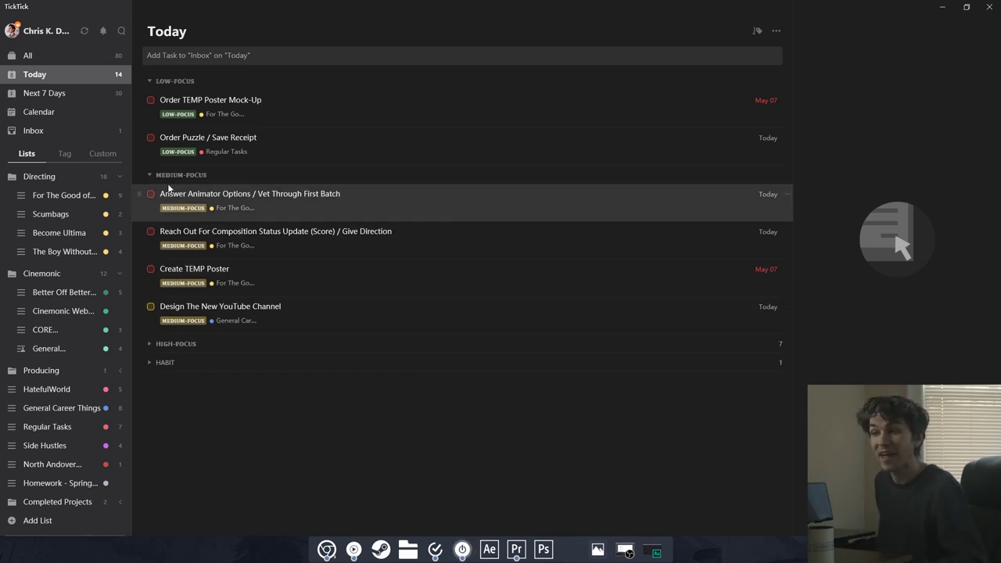
click(354, 212)
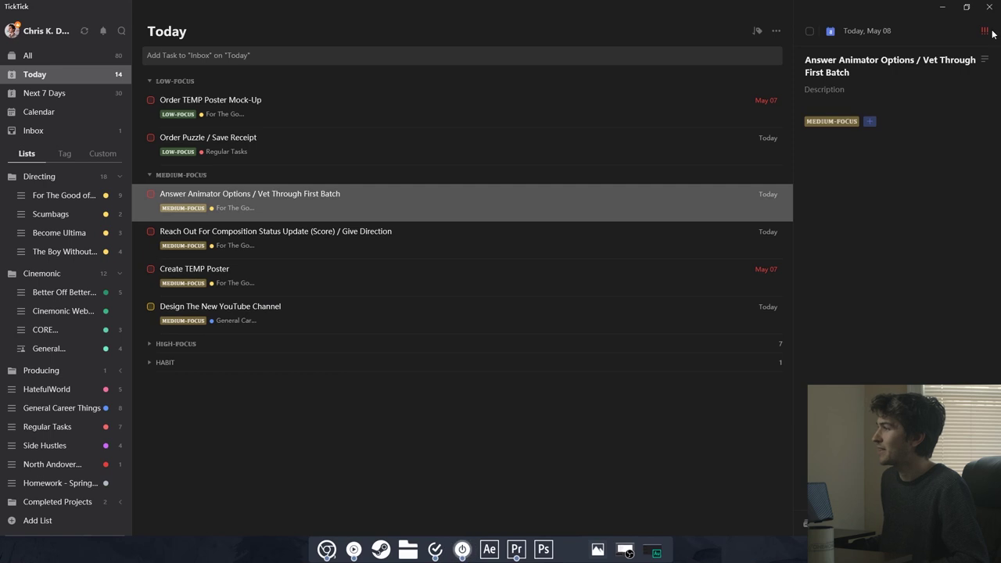
click(985, 32)
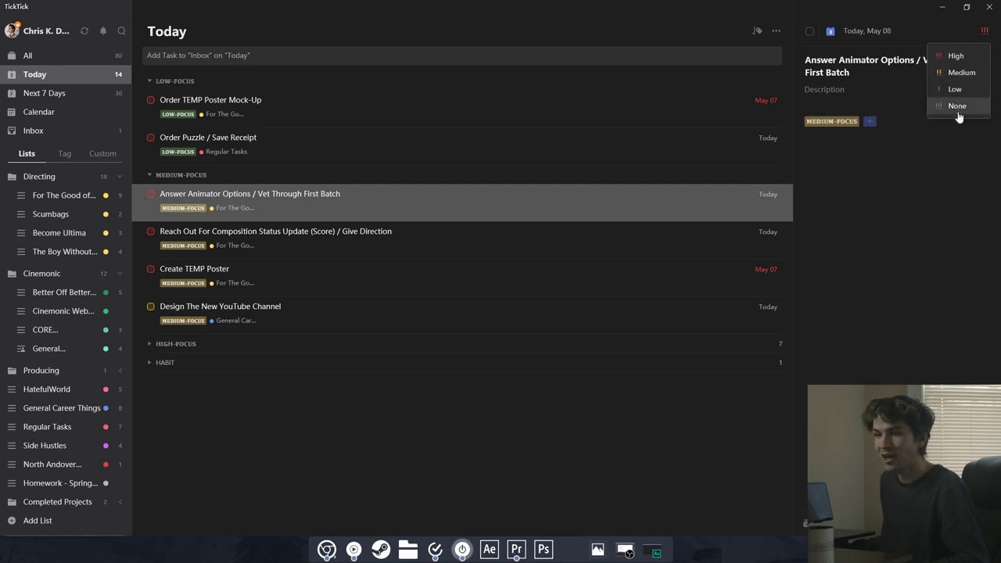
click(287, 203)
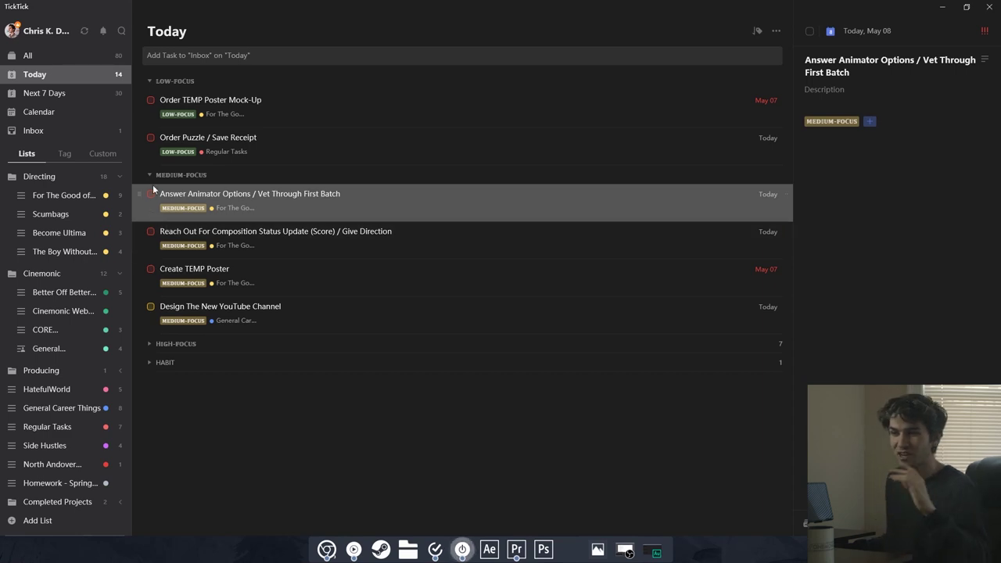
View the North Andover Community Programs list and look over the folders and lists around it.
click(984, 31)
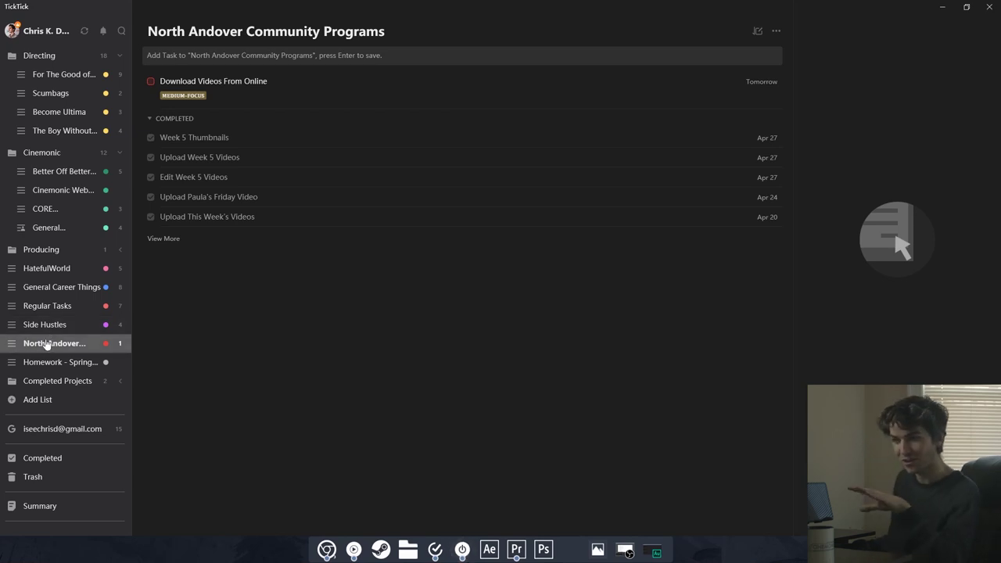
scroll(50, 295, up, 3)
scroll(81, 372, down, 3)
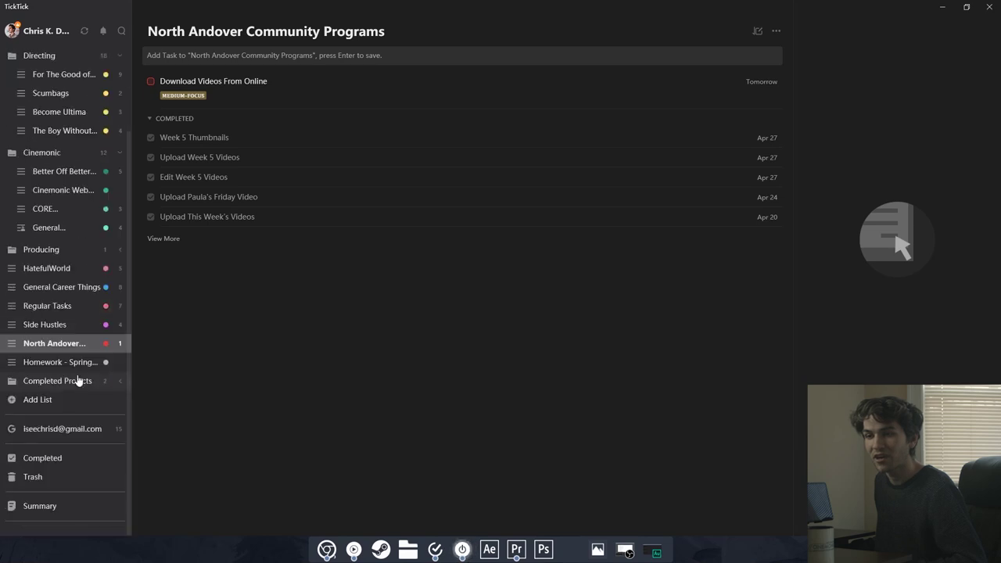
Open the Side Hustles list, copy the Money Bag emoji from Emojipedia in Chrome, and return to TickTick.
click(56, 325)
mouse_move(327, 549)
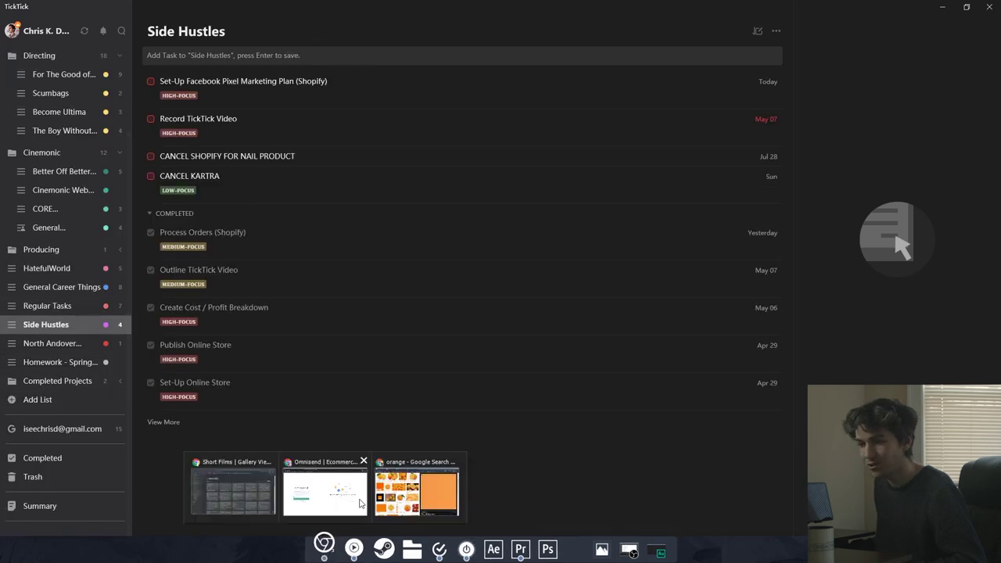
click(250, 492)
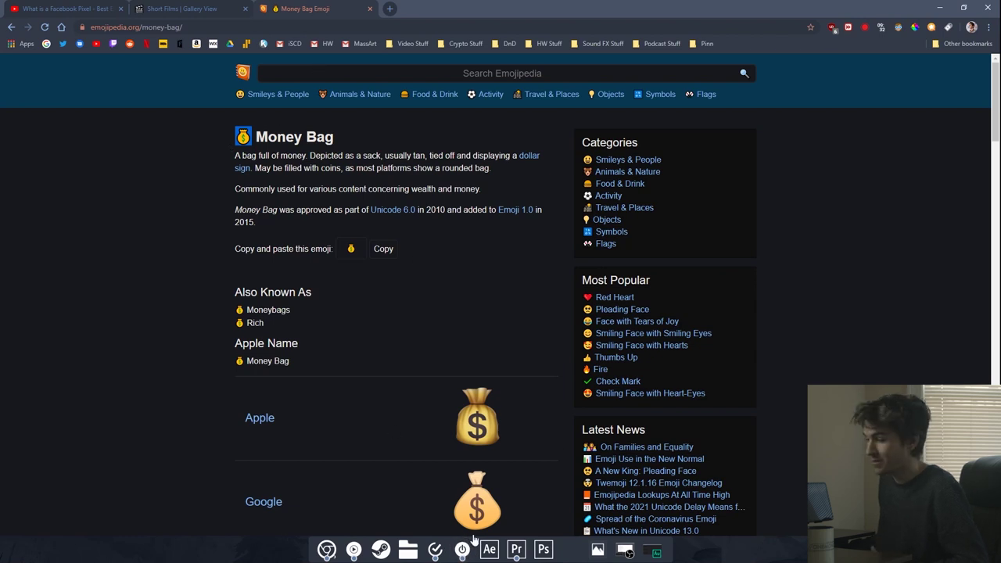
click(435, 550)
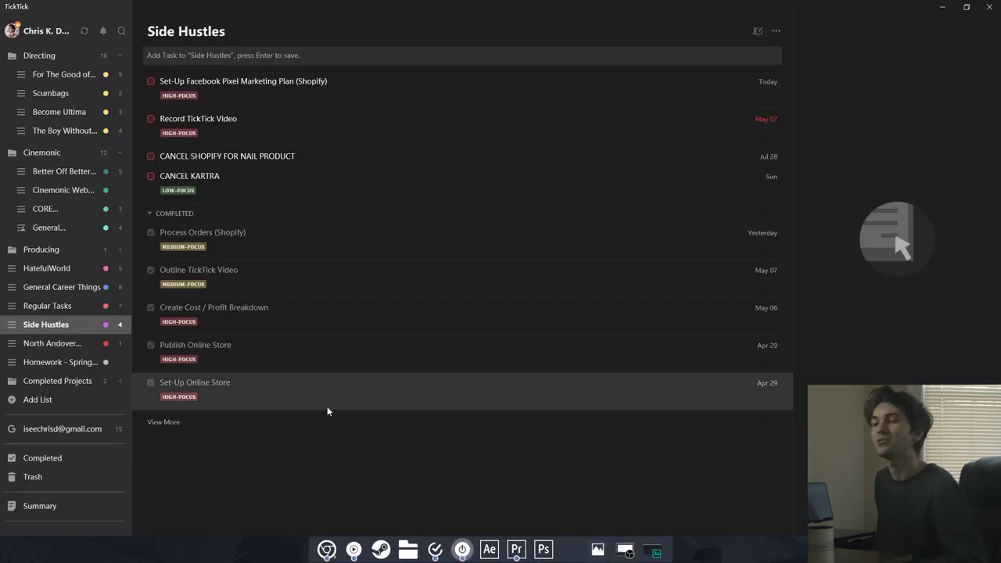
Add the 💰 emoji in front of the Side Hustles list name and save the list.
right_click(41, 329)
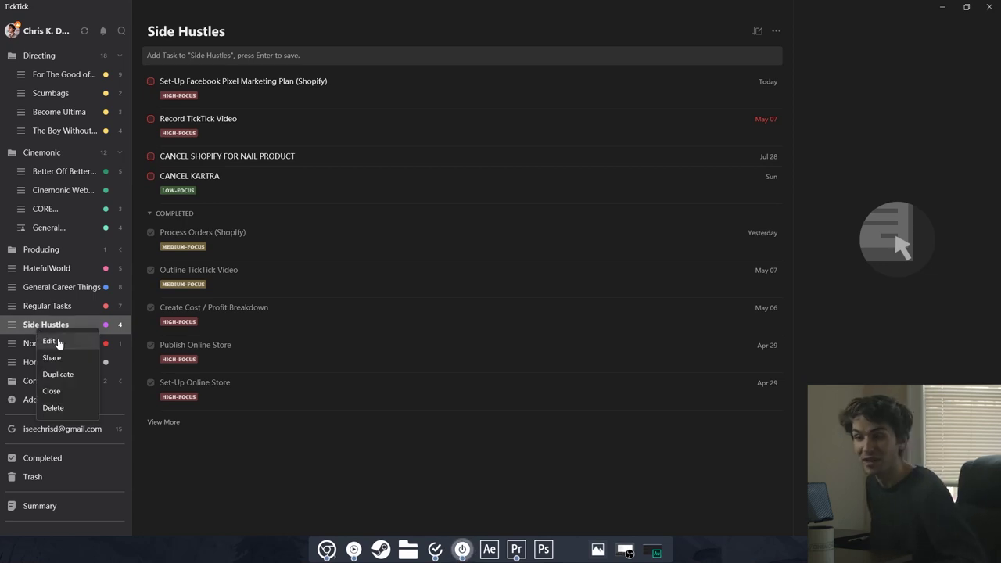
click(53, 342)
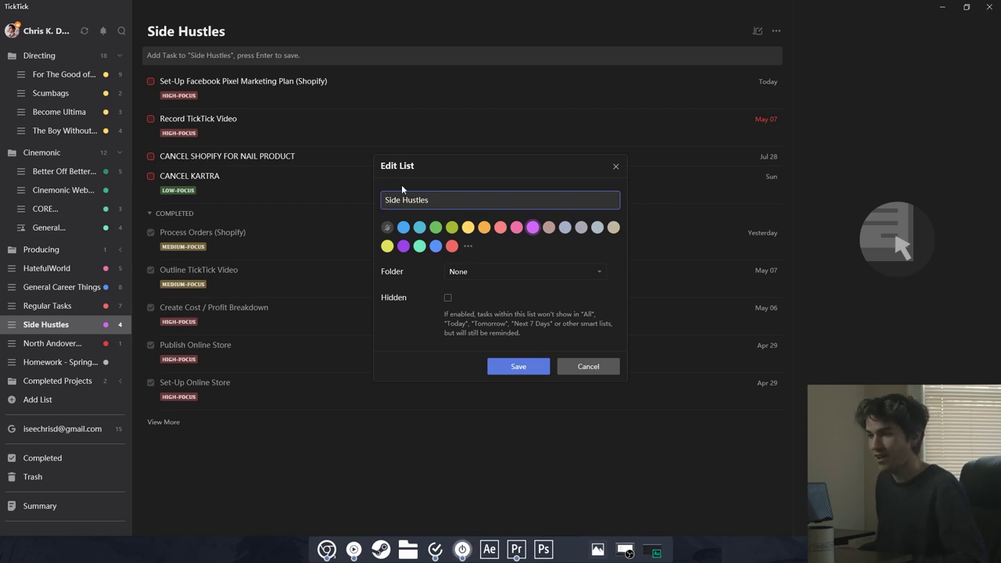
text(💰)
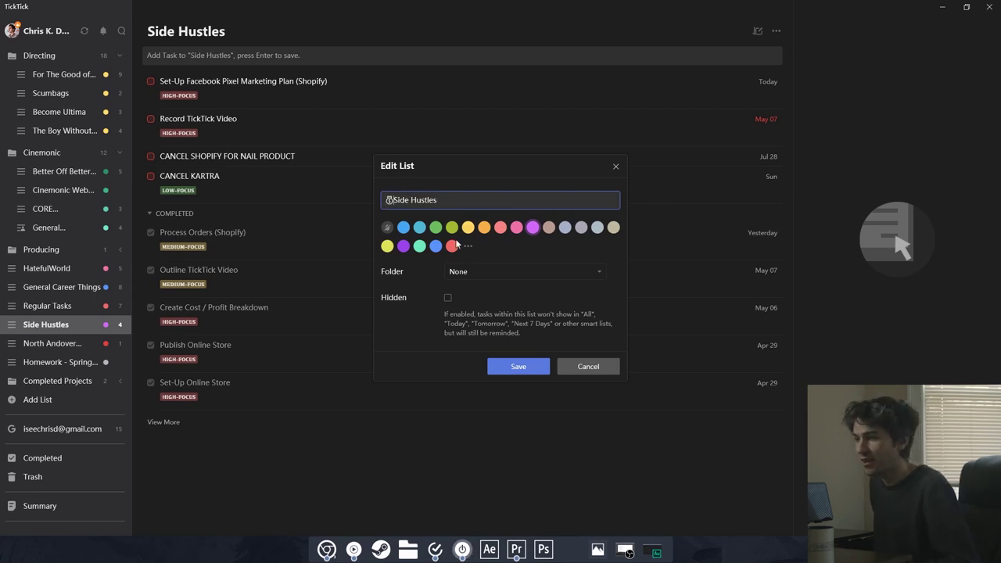
click(536, 368)
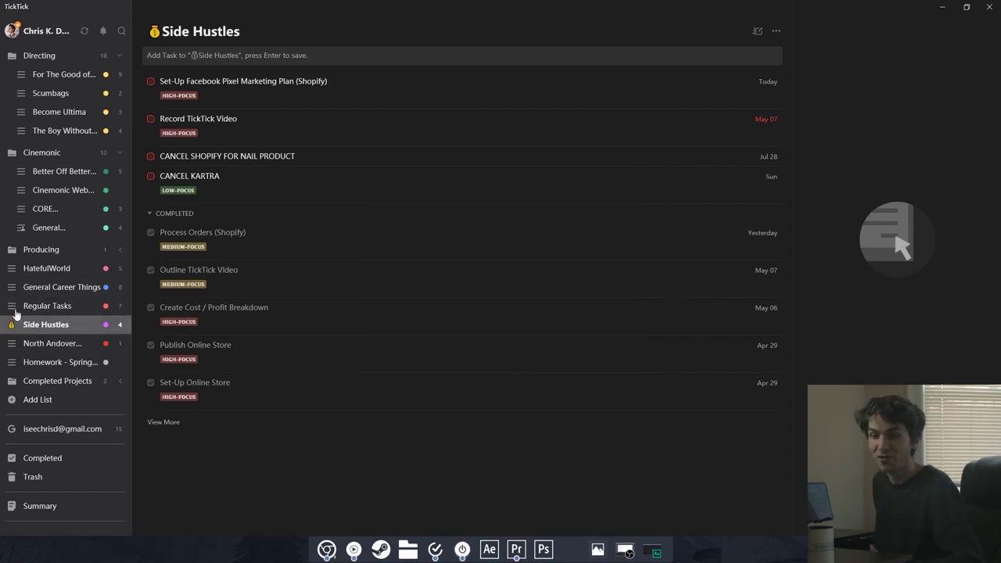
View the Today list and expand its HIGH-FOCUS group to look through the tasks.
scroll(100, 313, up, 3)
click(77, 75)
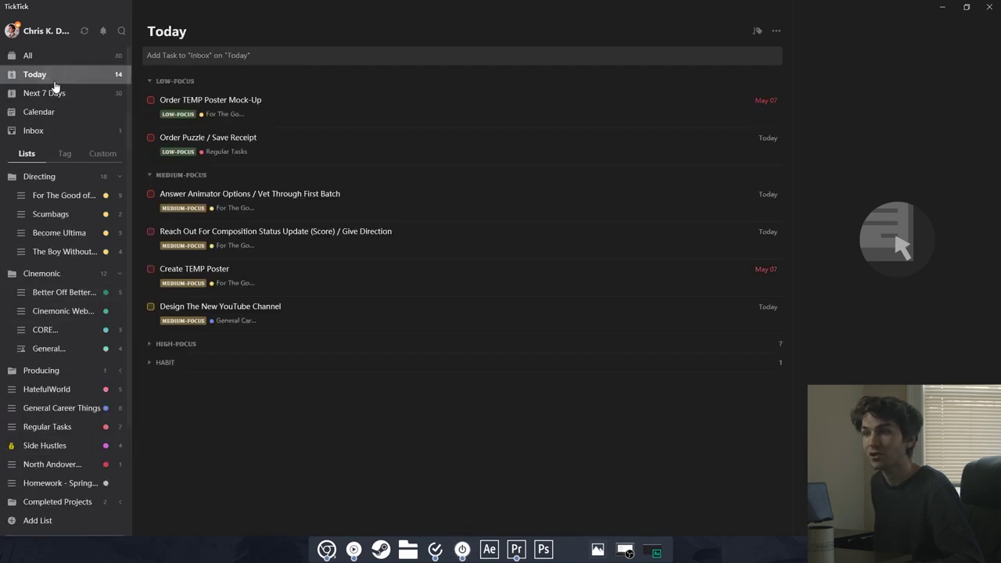
click(175, 344)
scroll(196, 359, down, 3)
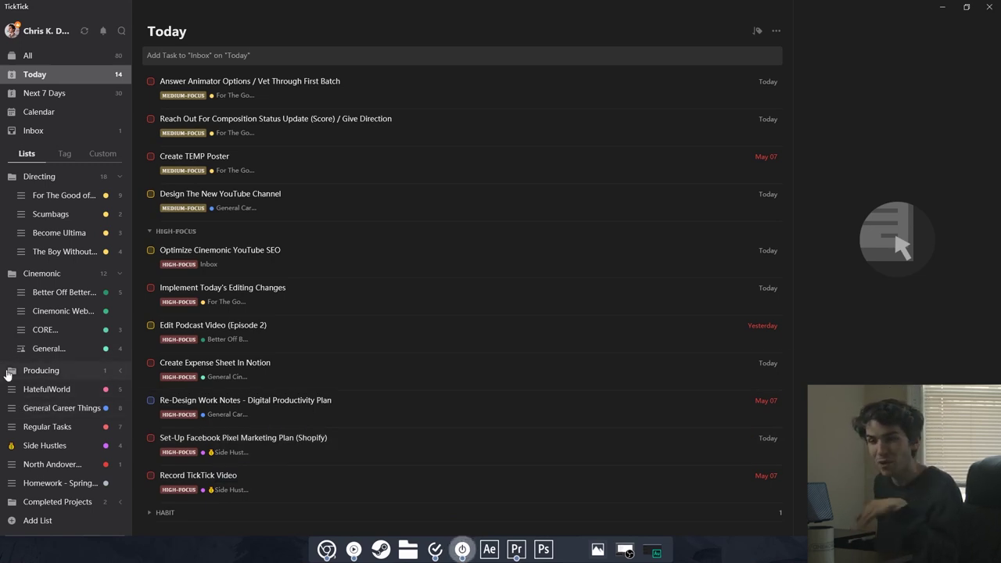
Edit the Side Hustles list to remove the 💰 emoji from its name.
click(56, 445)
right_click(61, 446)
click(71, 457)
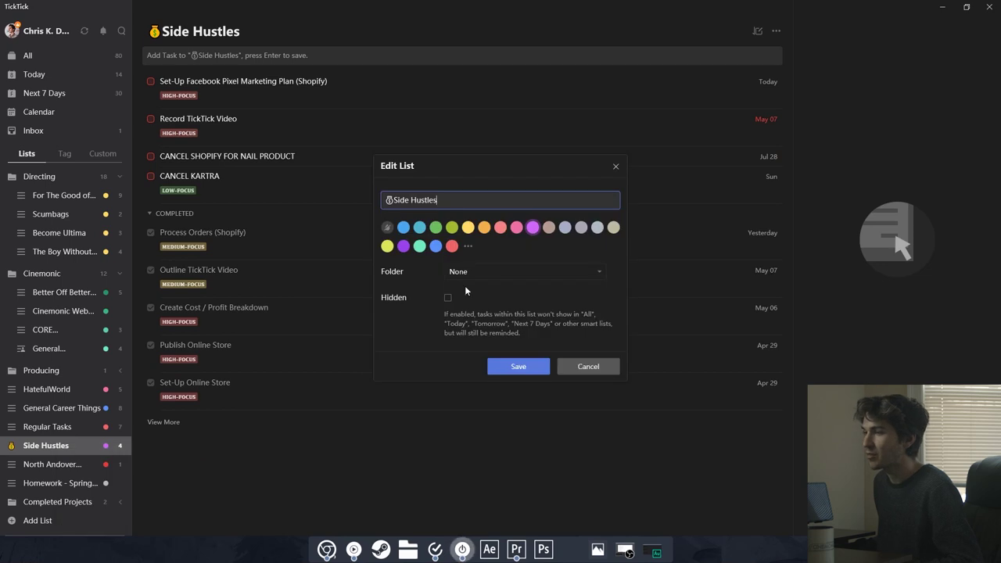
key(Escape)
View the Today list, and look at the tasks in the Calendar's month view for May and April 2020.
click(74, 82)
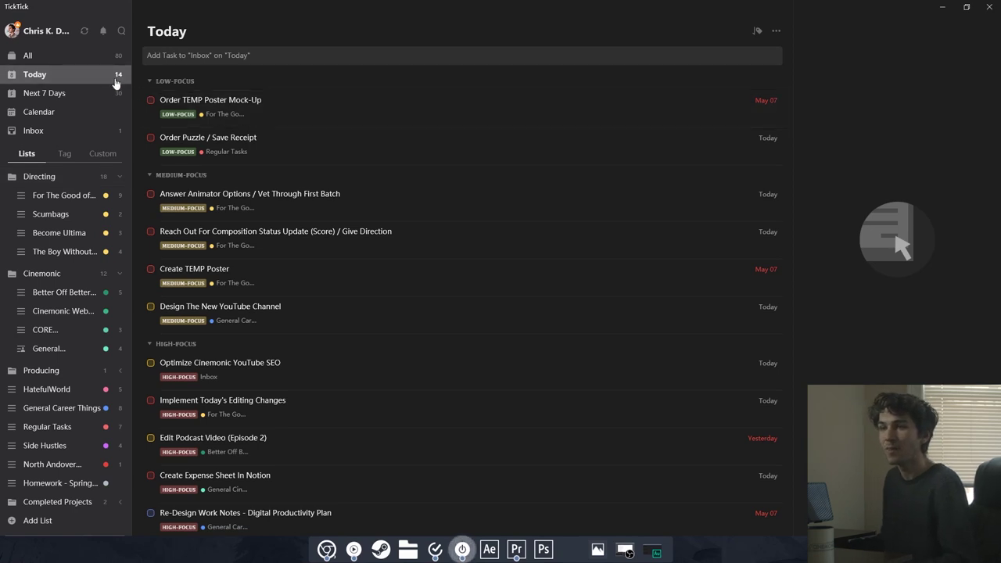
click(69, 121)
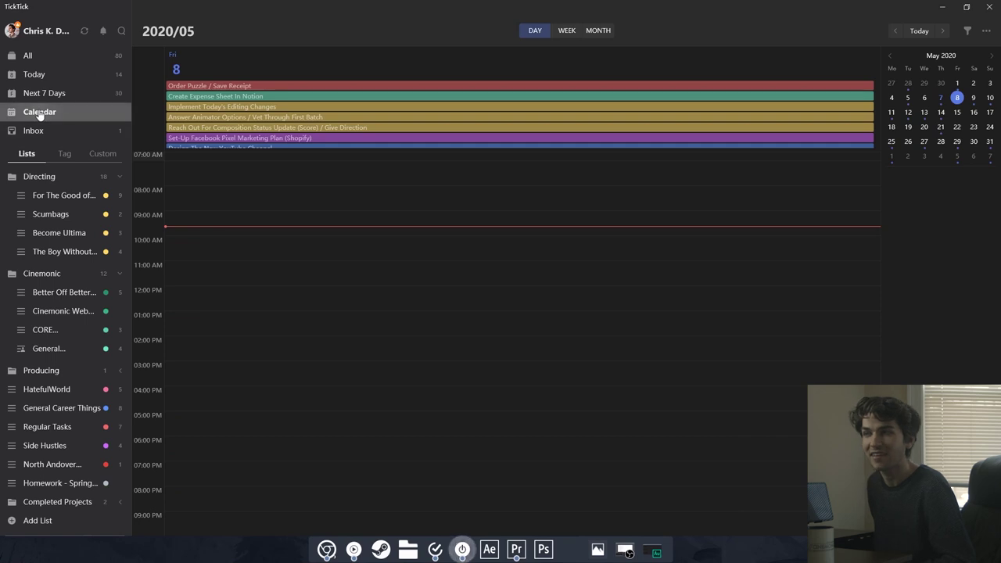
click(597, 31)
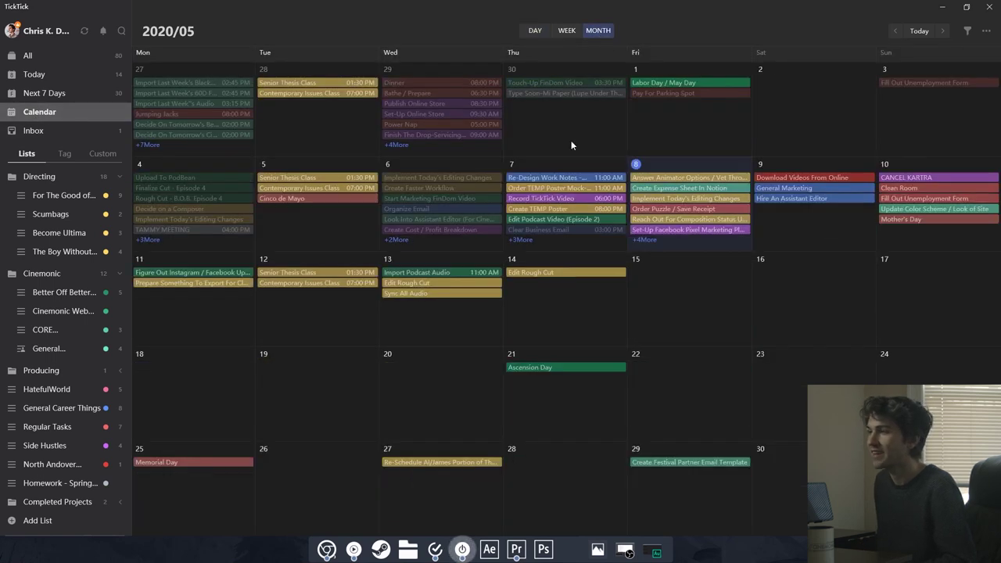
click(898, 32)
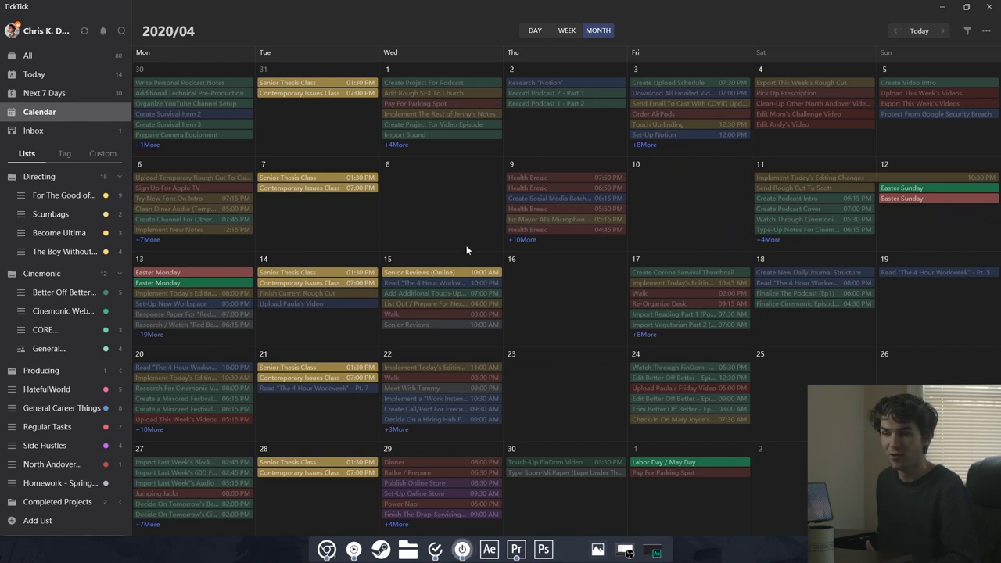
click(945, 31)
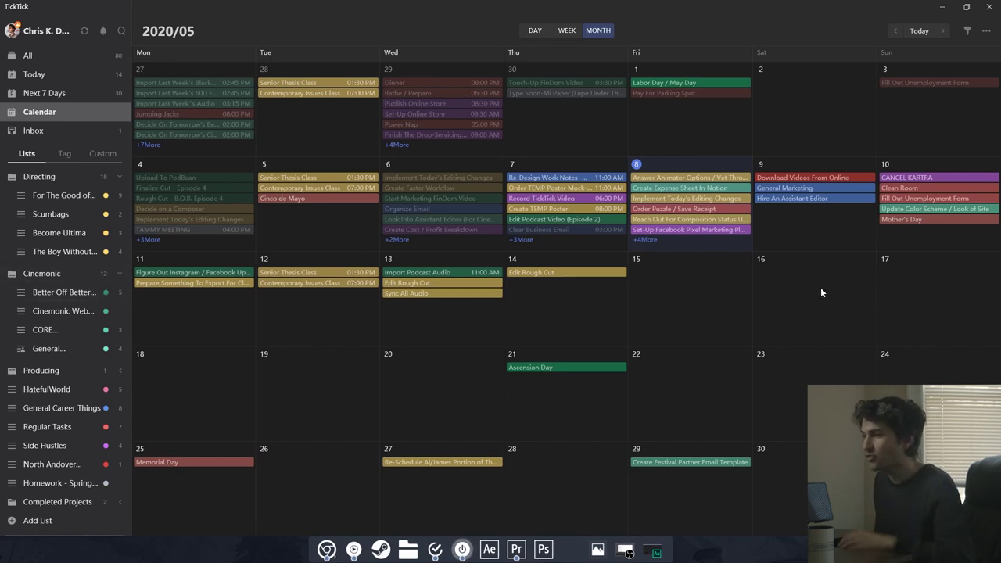
click(895, 31)
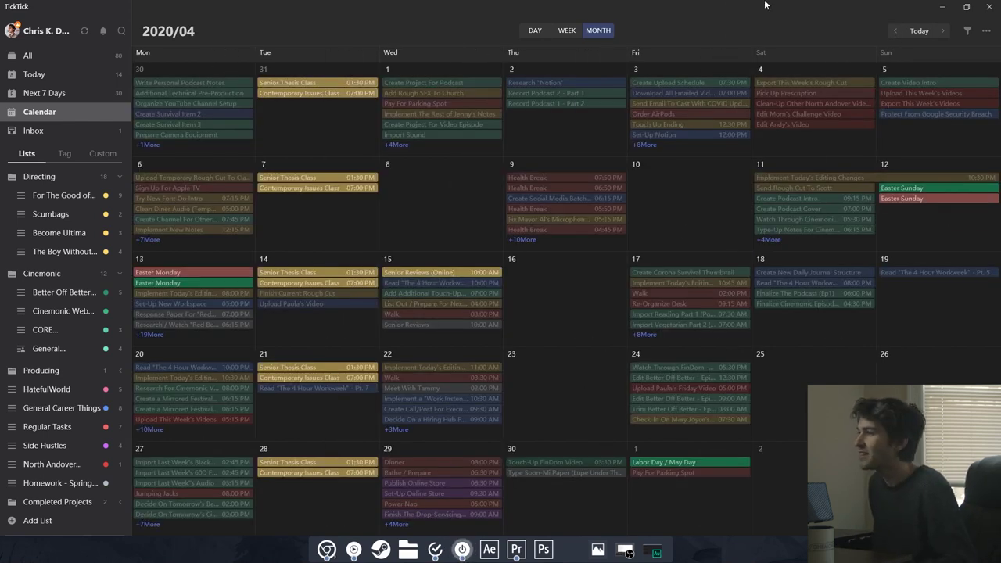
Show May 8, 2020 in the Calendar's day view and look through its all-day tasks.
click(535, 32)
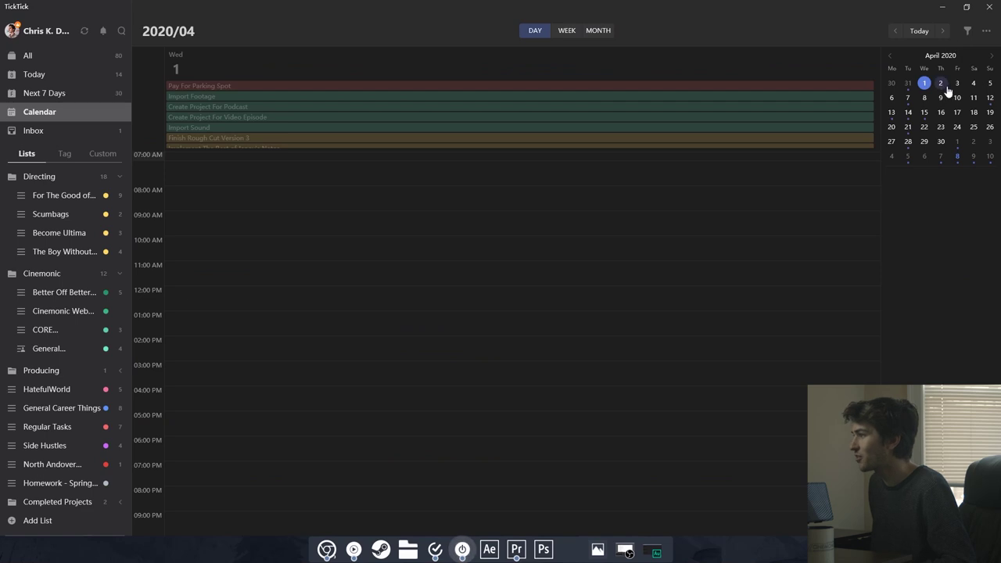
click(990, 57)
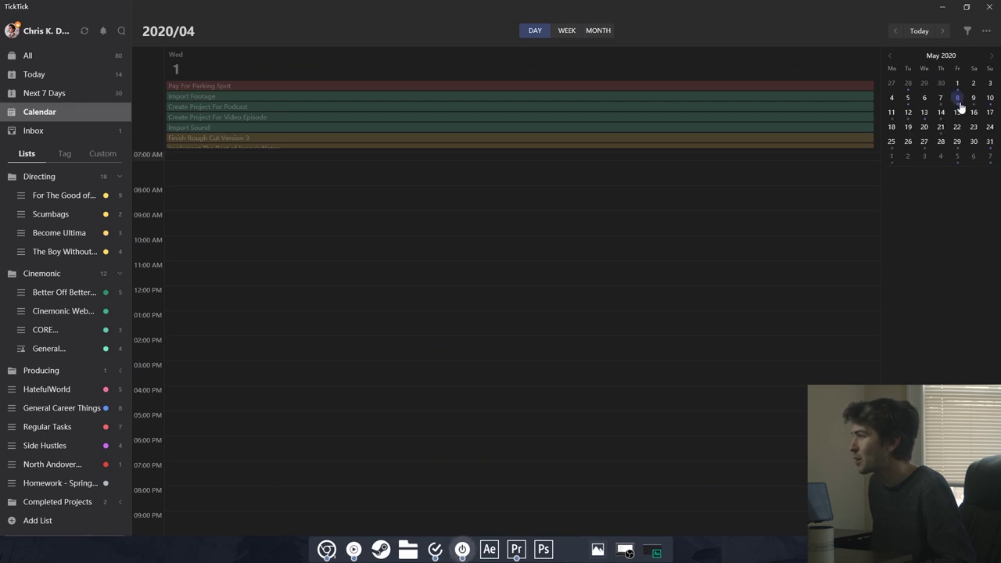
click(958, 97)
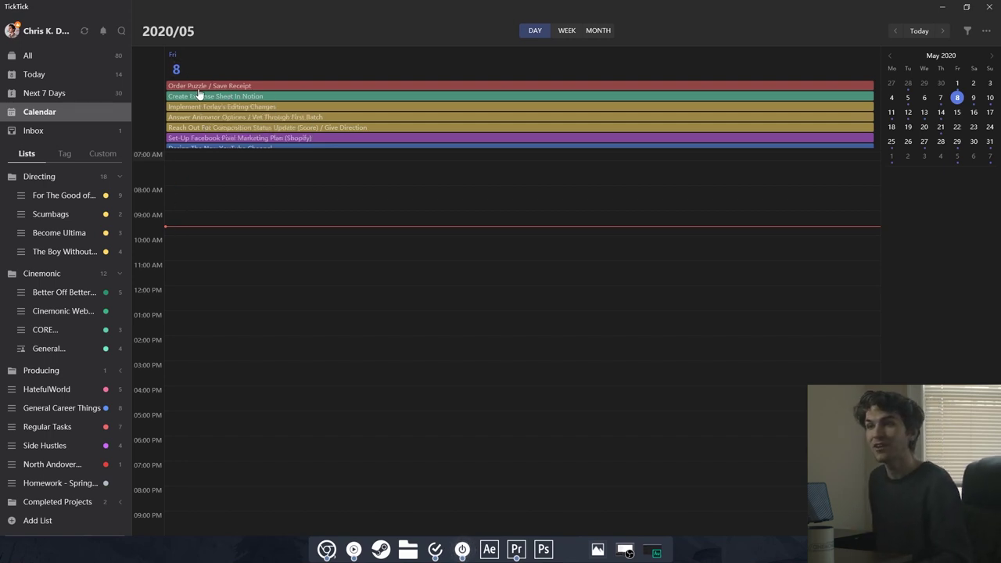
scroll(196, 135, down, 1)
scroll(196, 129, up, 1)
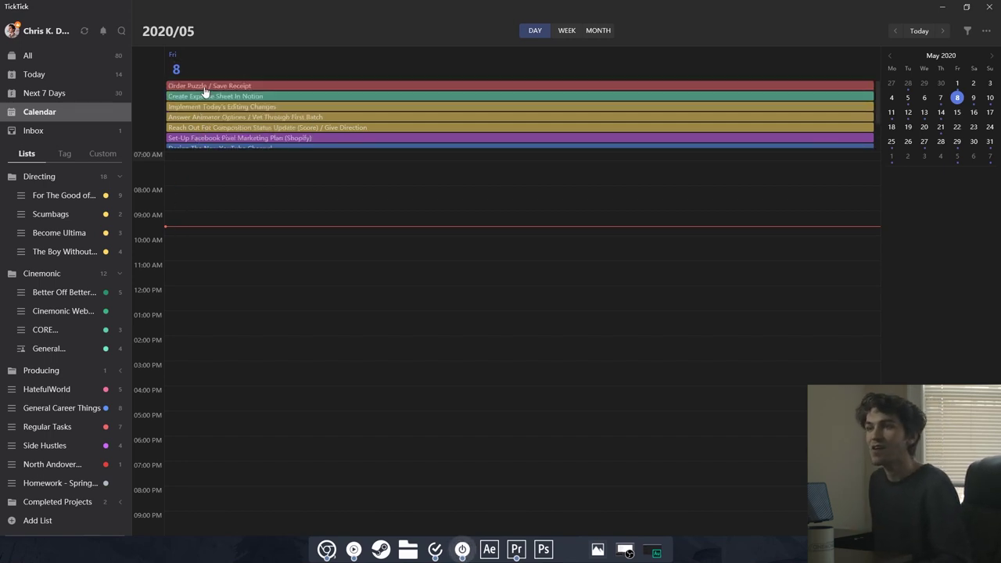
Schedule the all-day task "Implement Today's Editing Changes" on May 8 from 10:00 AM to 01:00 PM.
drag(217, 108, 213, 249)
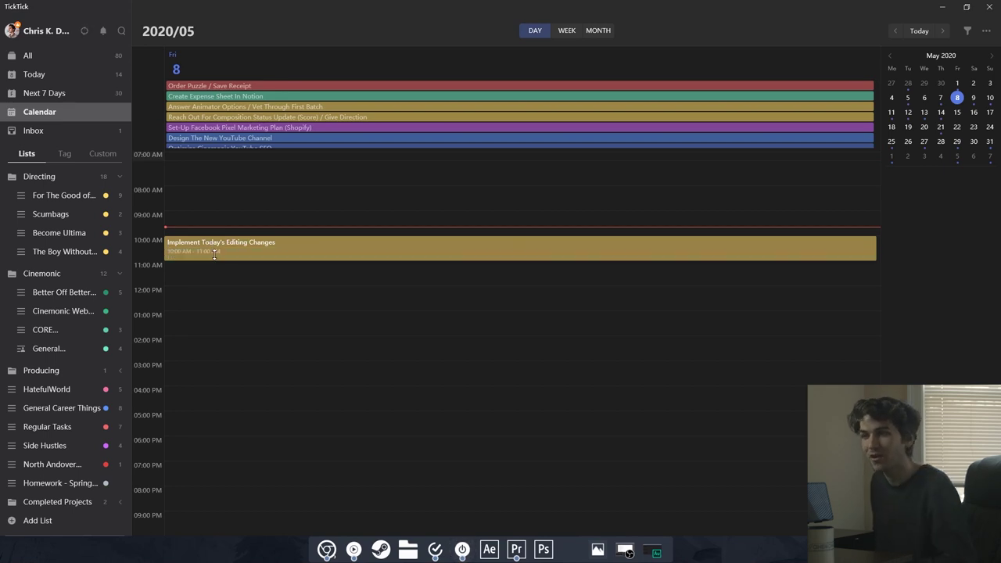
drag(214, 254, 214, 304)
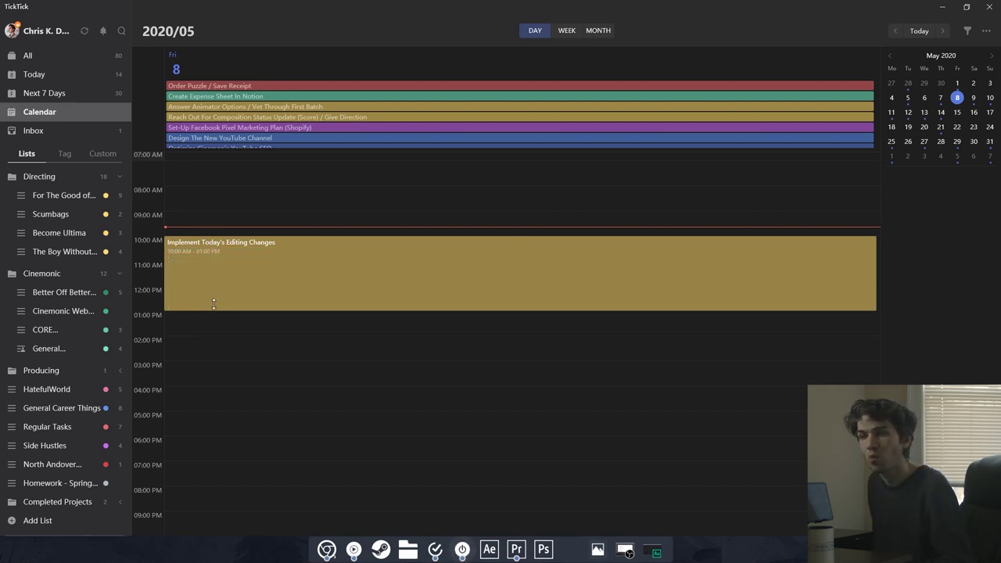
scroll(216, 128, down, 1)
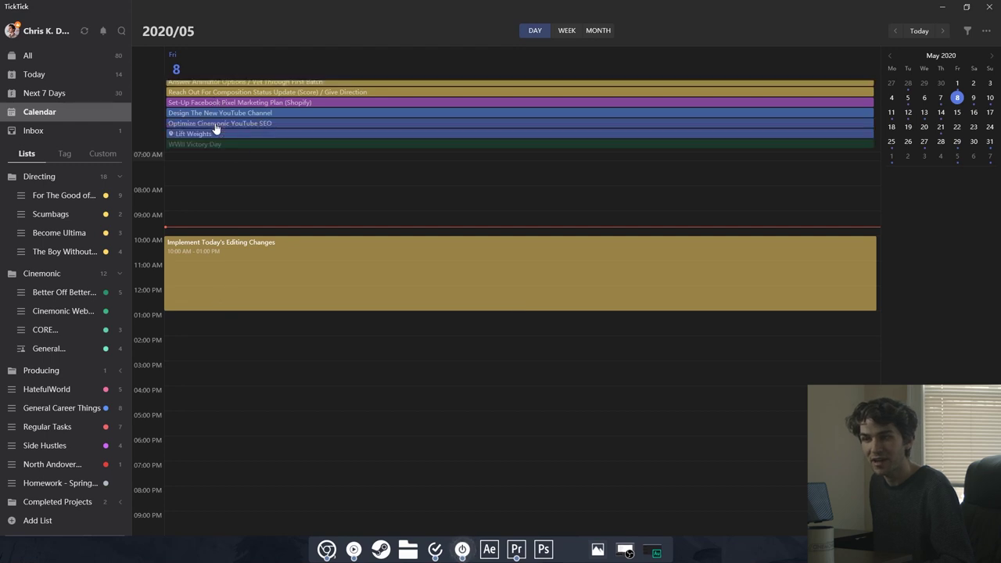
click(180, 317)
key(Escape)
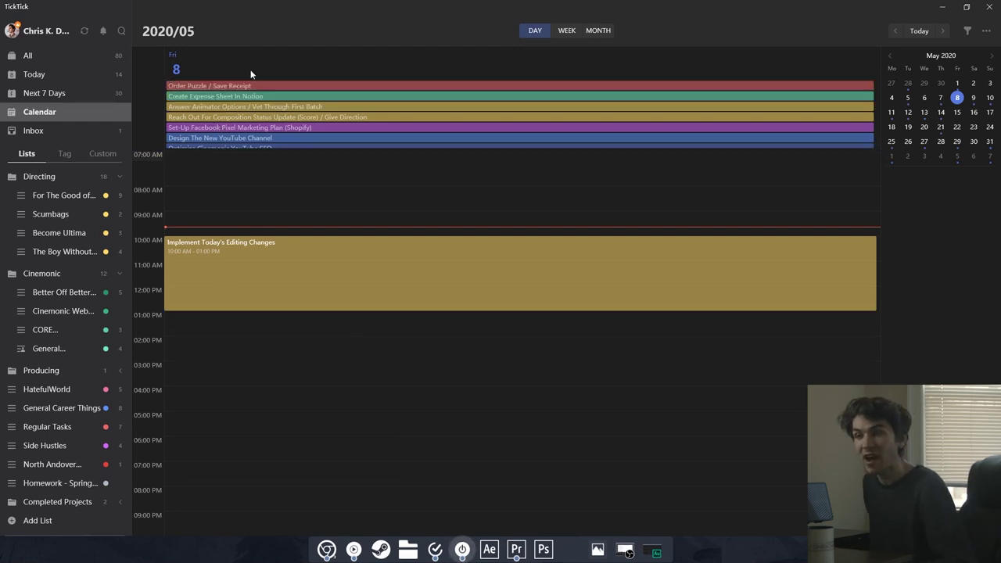
scroll(226, 109, down, 1)
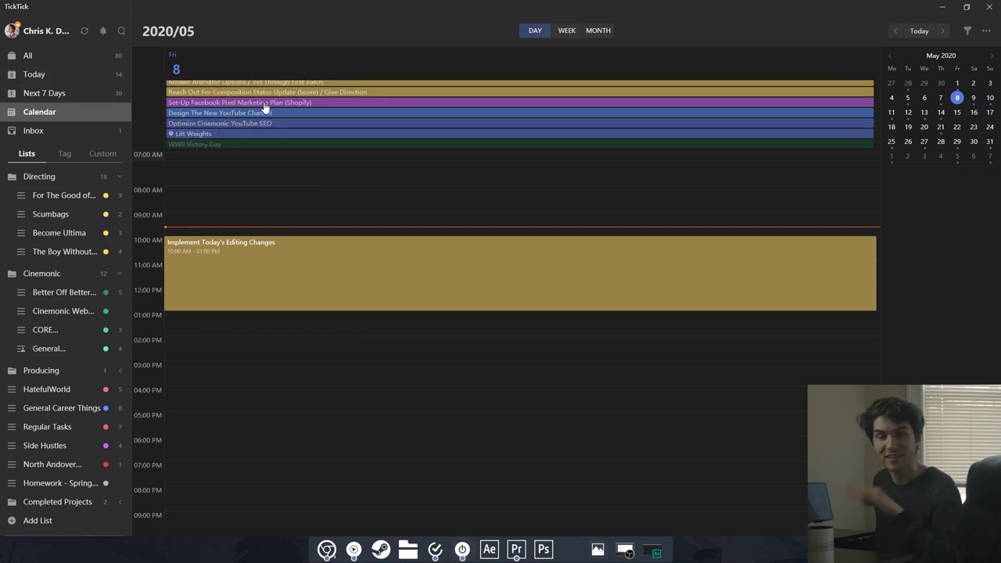
scroll(215, 135, up, 1)
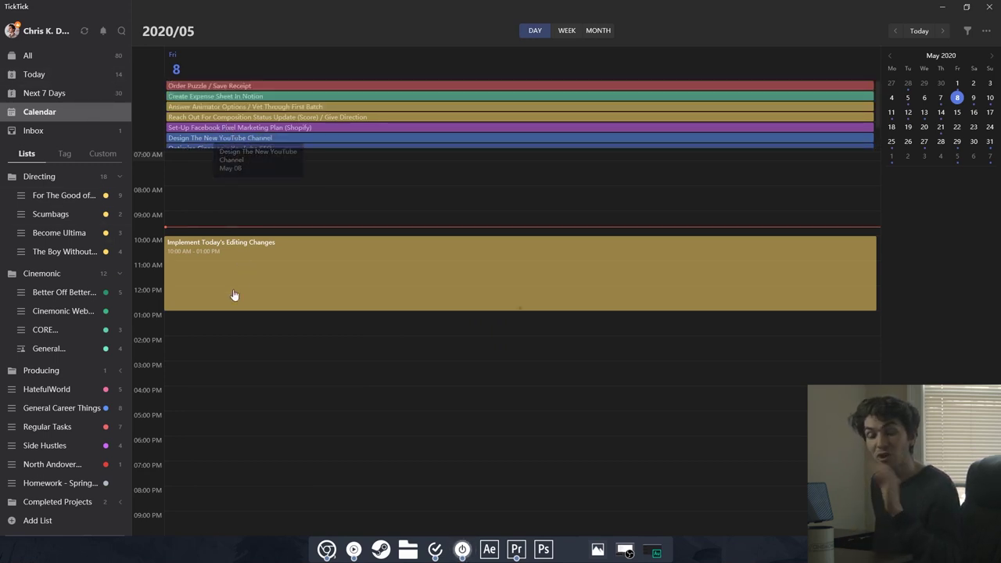
Create a task named "Walk" on May 8 at 01:00 PM and assign it to the Regular Tasks list.
click(189, 322)
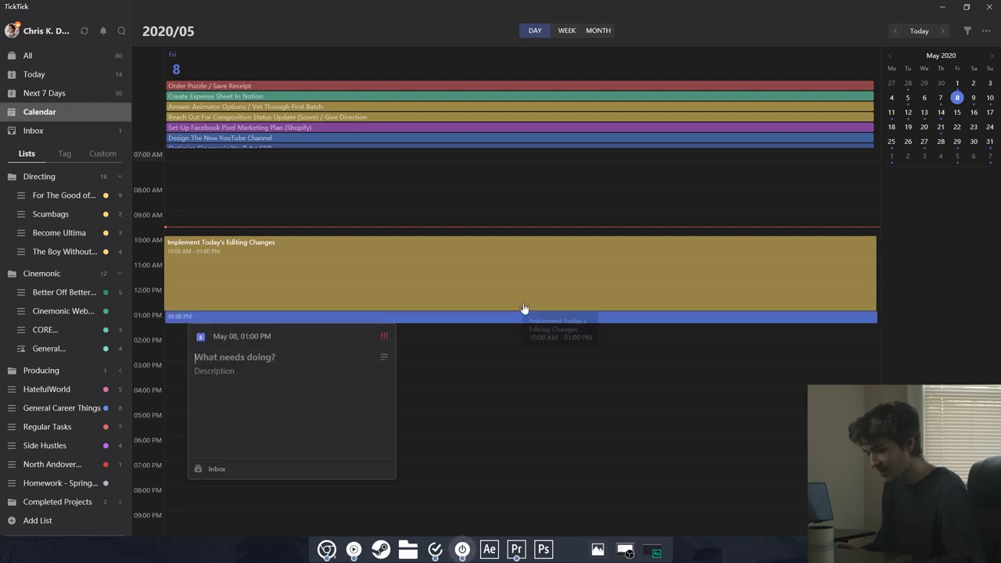
text(Walk)
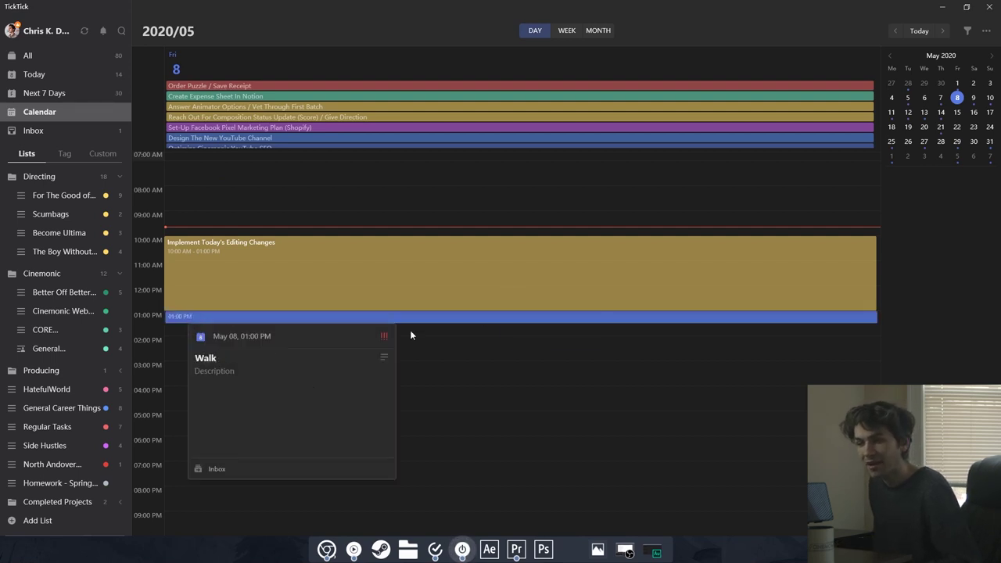
click(213, 470)
scroll(259, 431, down, 1)
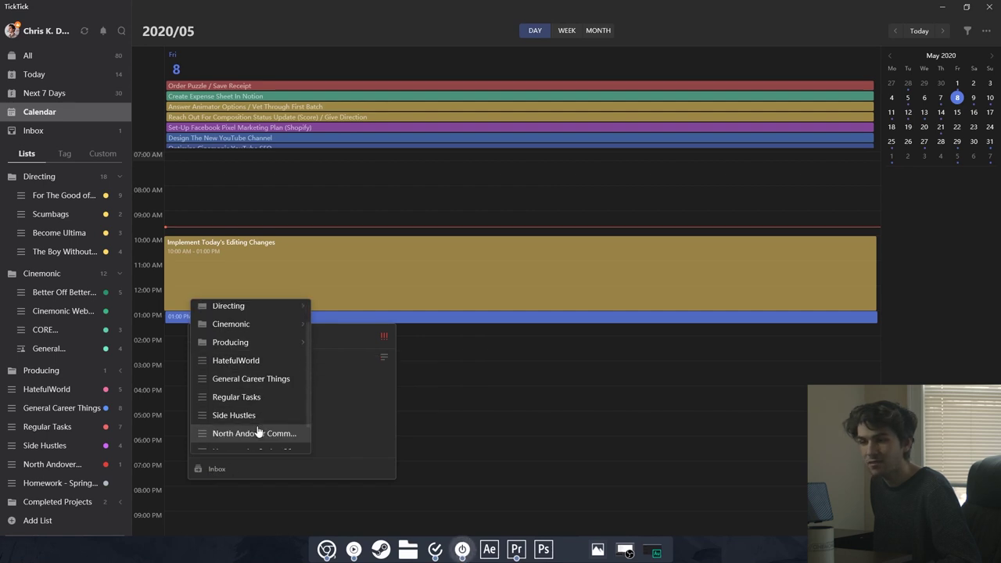
click(250, 397)
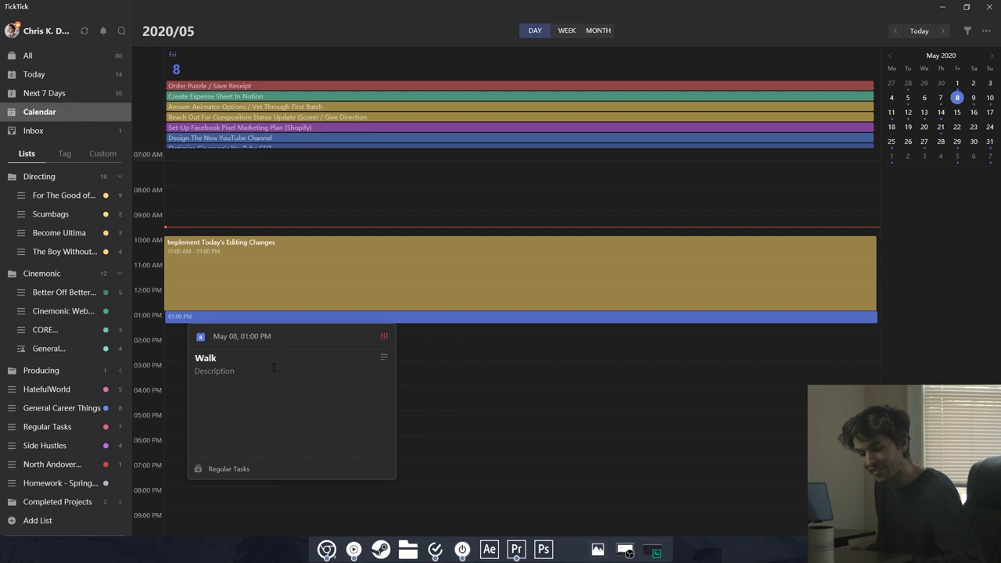
Tag the new "Walk" task LOW-FOCUS.
text(#)
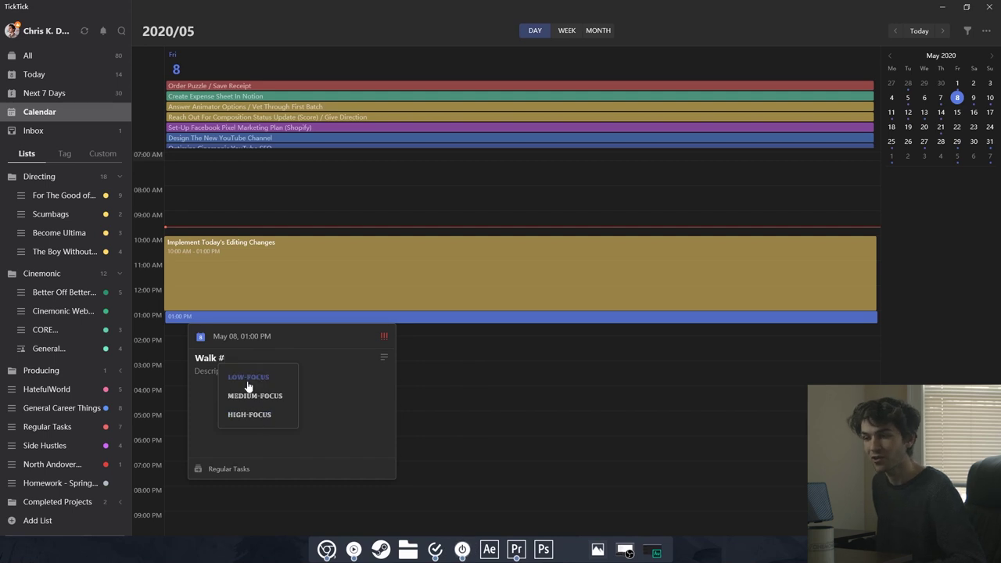
click(248, 382)
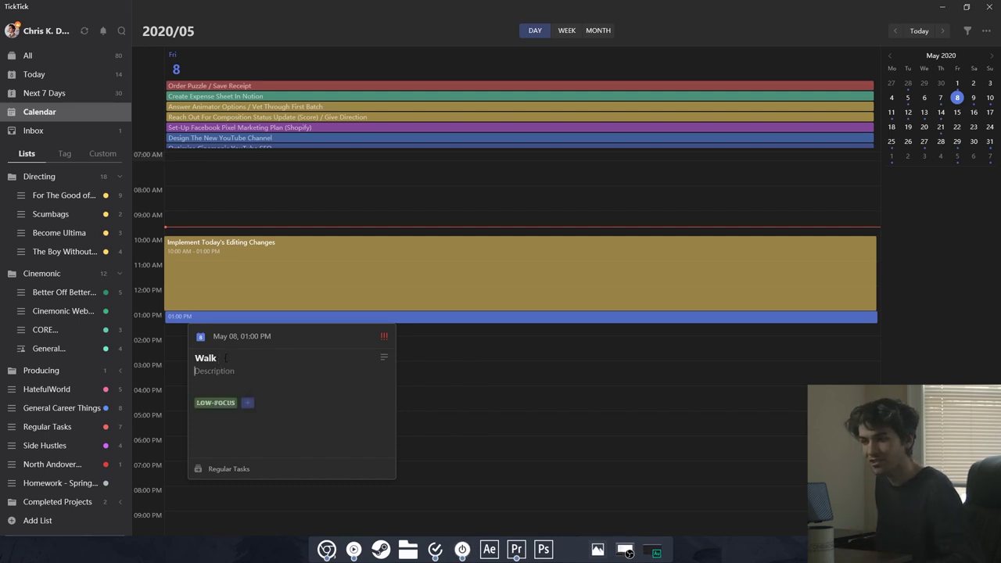
key(Return)
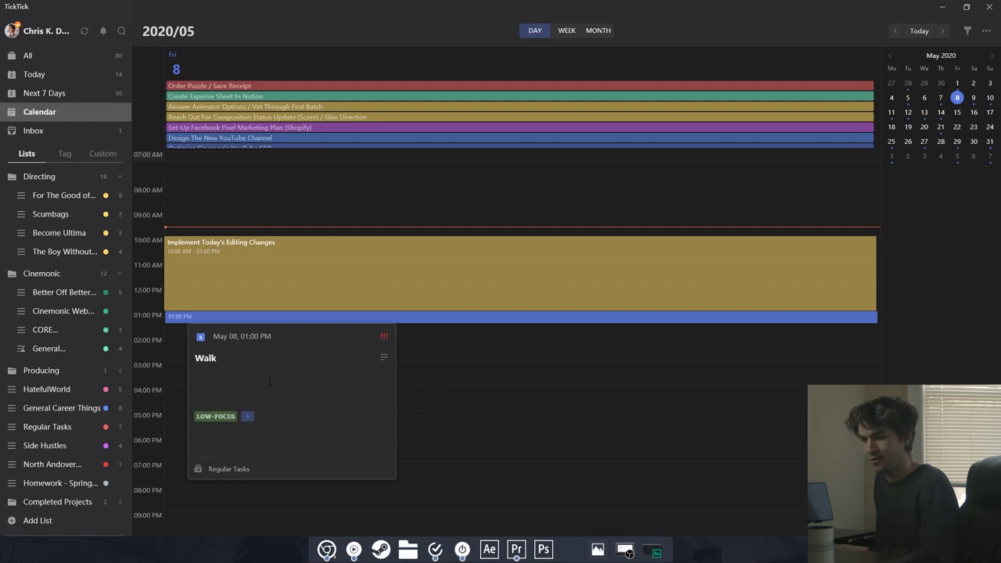
Close the Walk task's details and extend its calendar block on May 8 to run from 01:00 PM to 02:00 PM.
key(BackSpace)
click(472, 407)
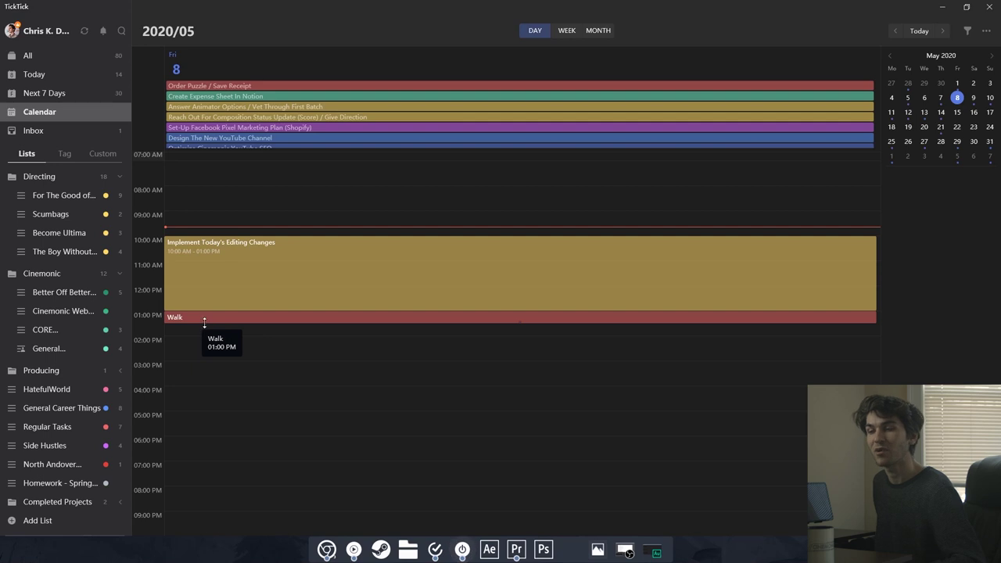
drag(205, 322, 204, 335)
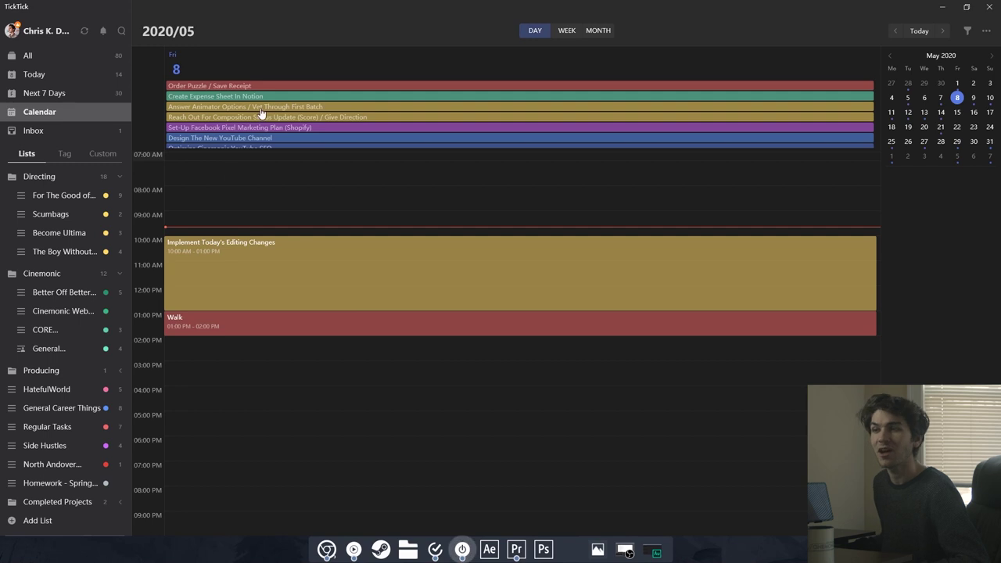
Schedule the all-day task "Design The New YouTube Channel" on May 8 from 02:00 PM to 03:00 PM.
drag(263, 137, 262, 356)
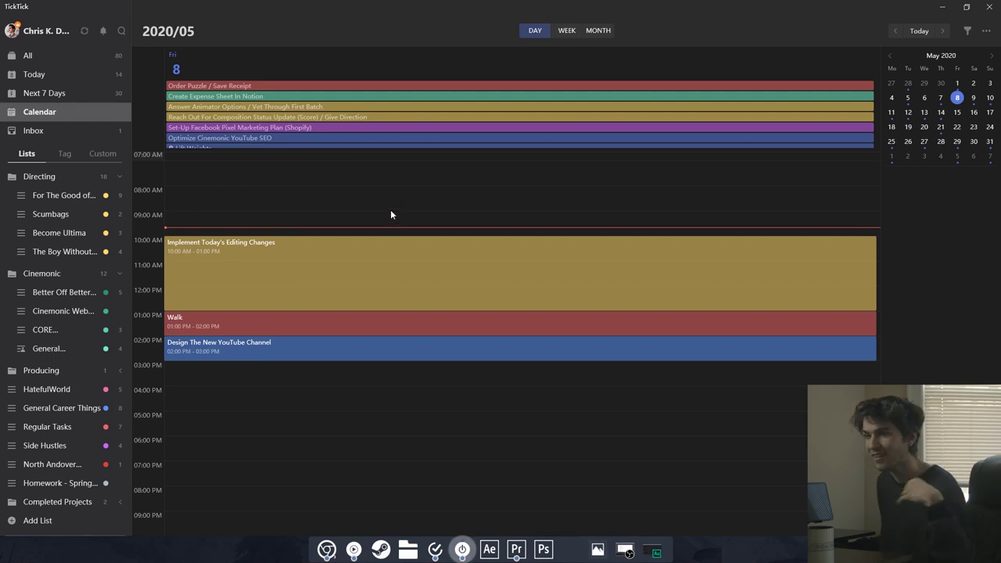
scroll(348, 130, down, 1)
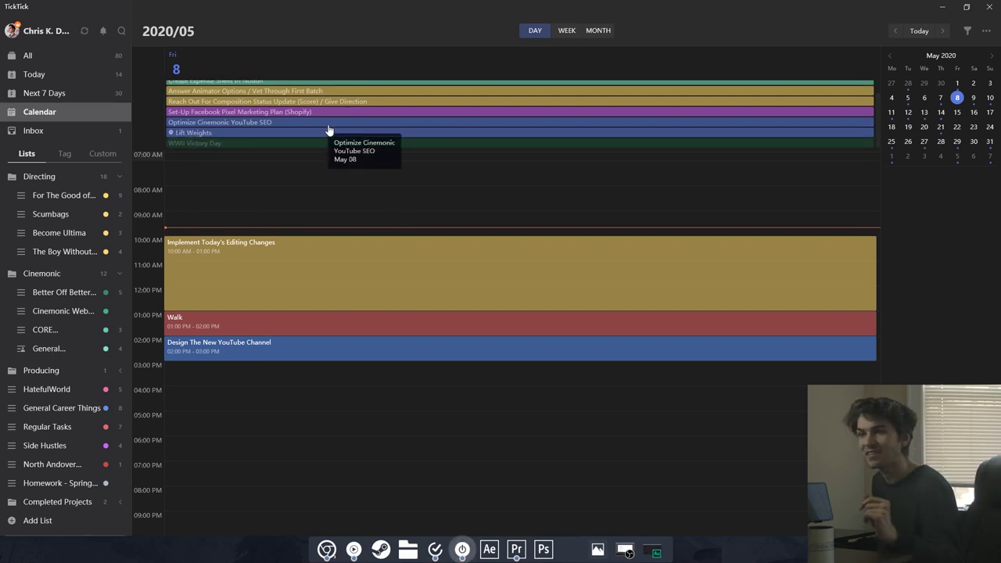
scroll(329, 130, up, 1)
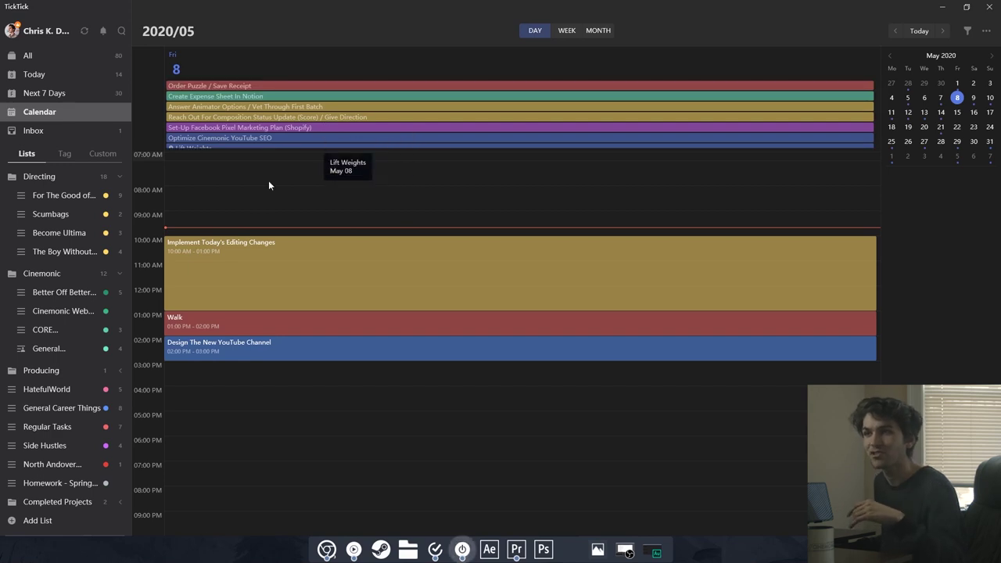
scroll(259, 127, down, 1)
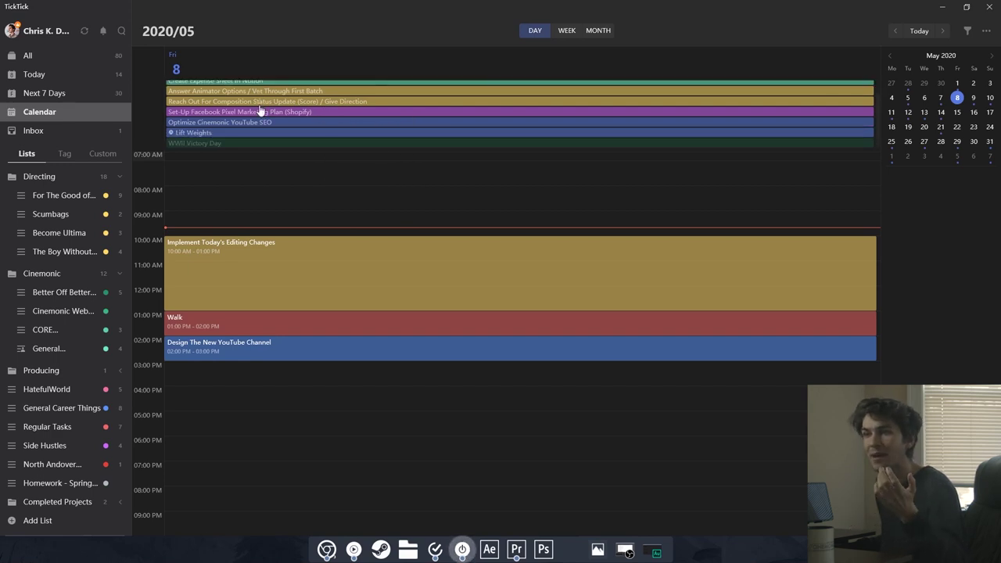
Look through the Today list's tasks across the low-, medium- and high-focus groups.
click(60, 73)
scroll(239, 445, down, 3)
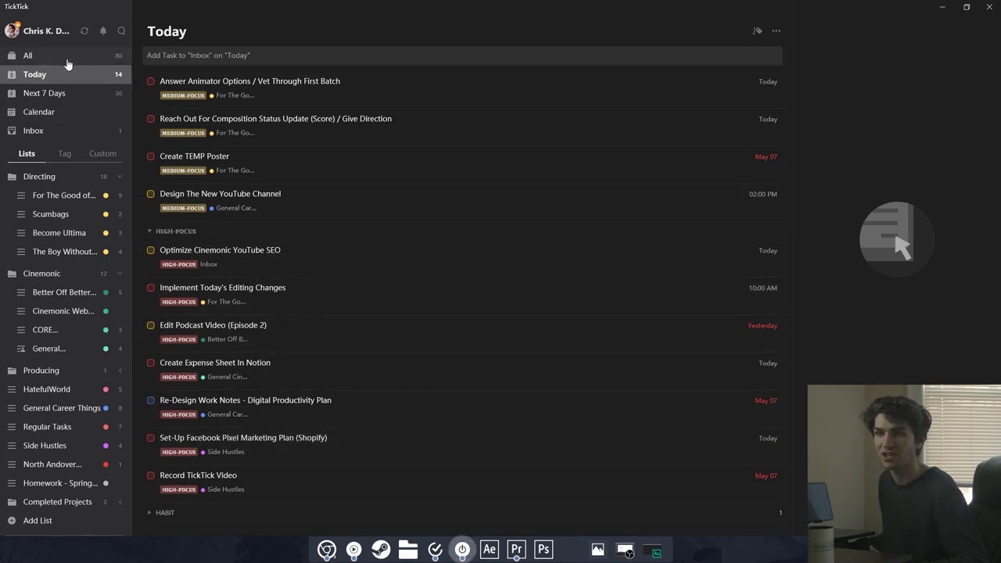
click(67, 63)
click(65, 74)
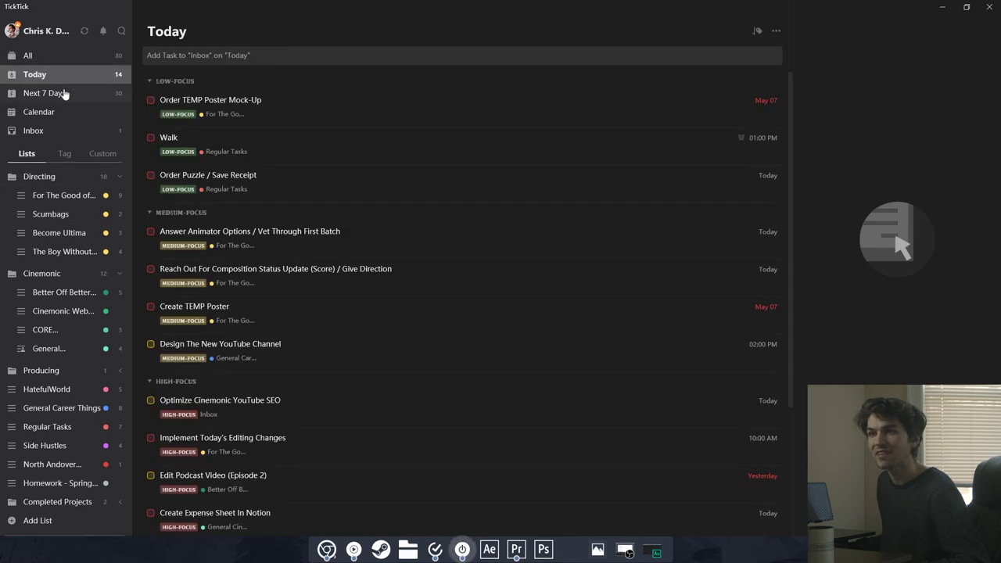
Return to the Calendar and schedule the all-day task "Optimize Cinemonic YouTube SEO" on May 8 from 03:00 PM to 04:30 PM.
click(54, 115)
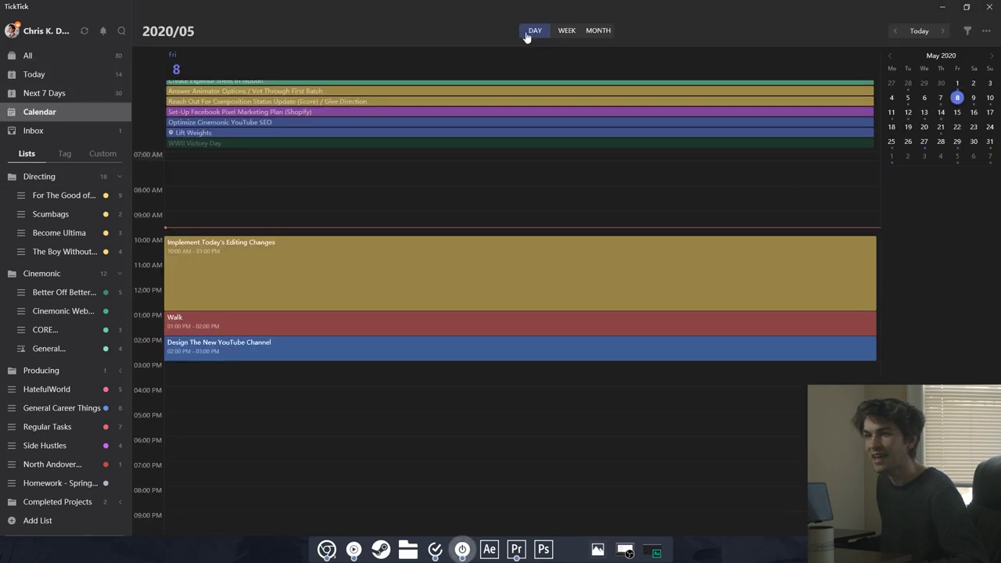
scroll(296, 116, down, 1)
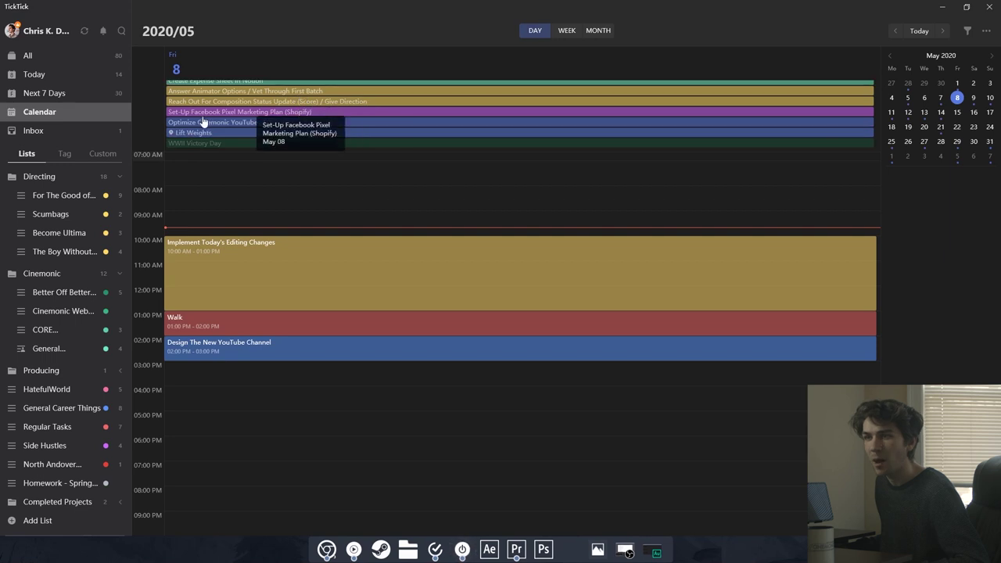
drag(202, 123, 241, 391)
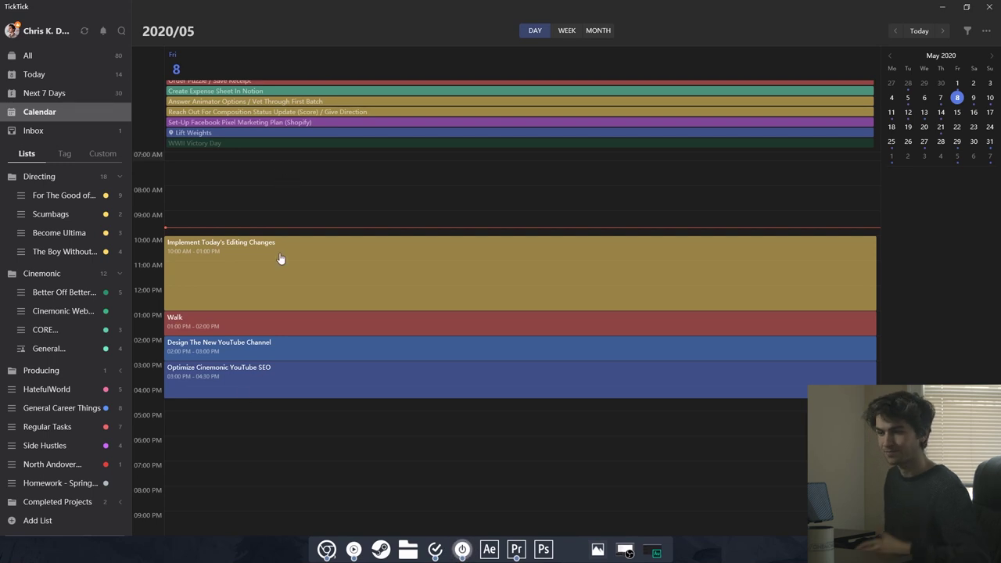
Schedule "Create Expense Sheet In Notion" from 05:00 PM to 06:00 PM and "Order Puzzle / Save Receipt" alongside it at 05:00 PM.
scroll(262, 140, up, 1)
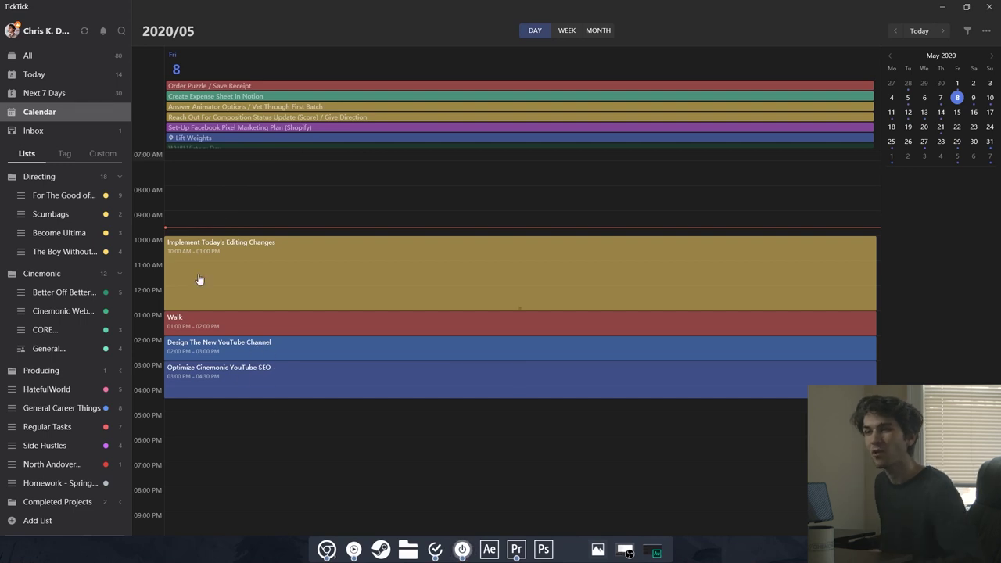
drag(213, 129, 336, 134)
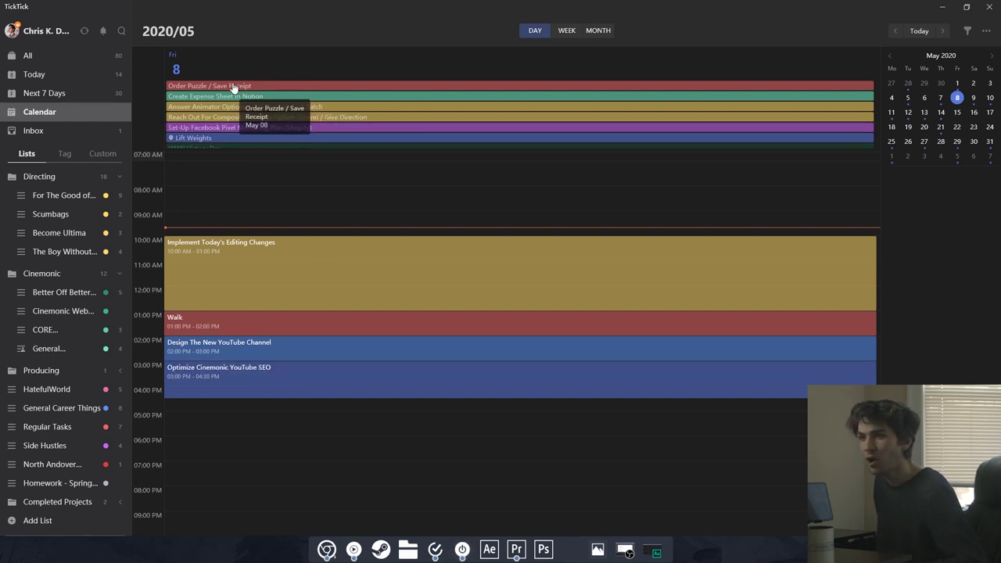
drag(235, 96, 234, 436)
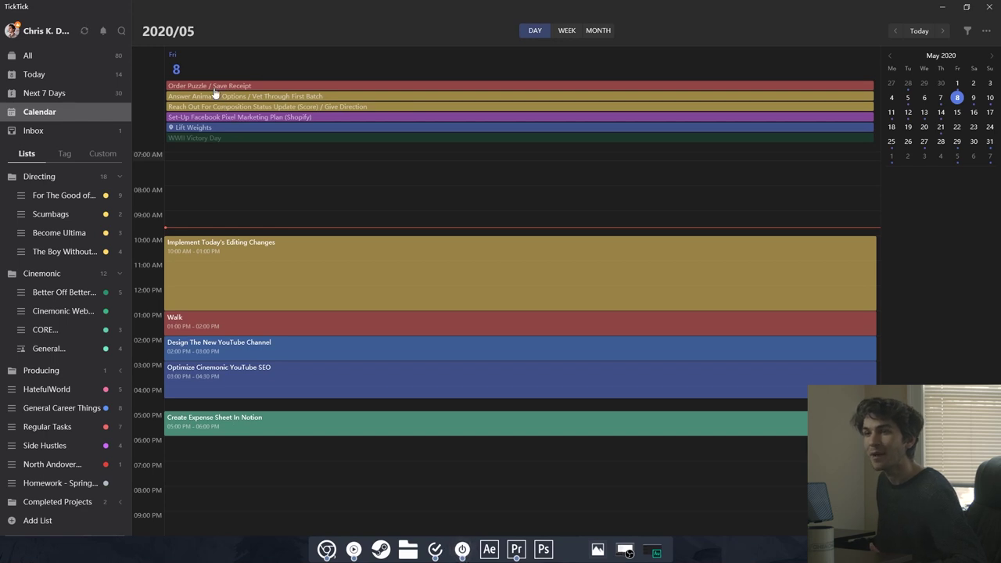
drag(210, 87, 408, 432)
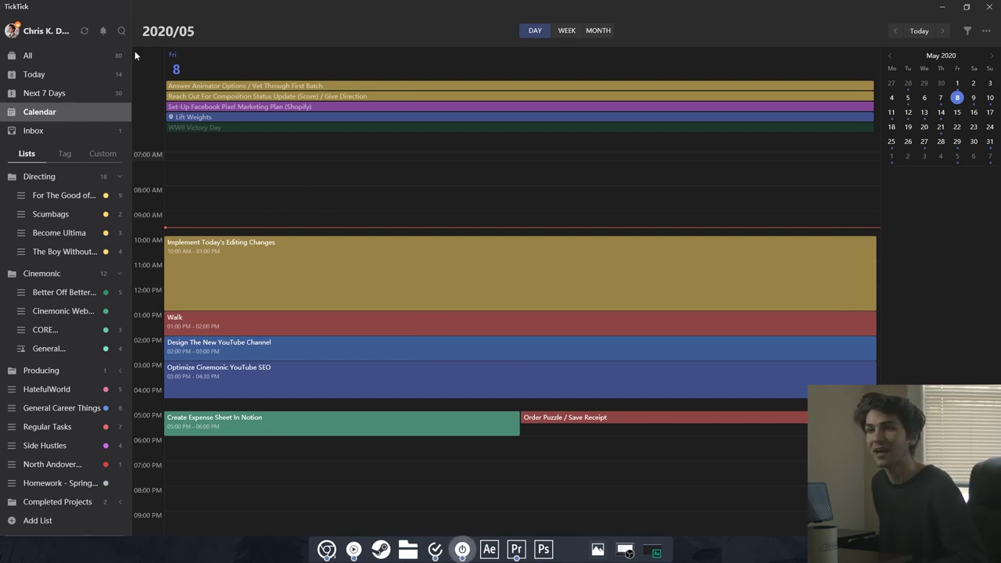
Review the scheduled times in the Today list, and briefly view the custom smart lists before showing the project lists again.
click(79, 82)
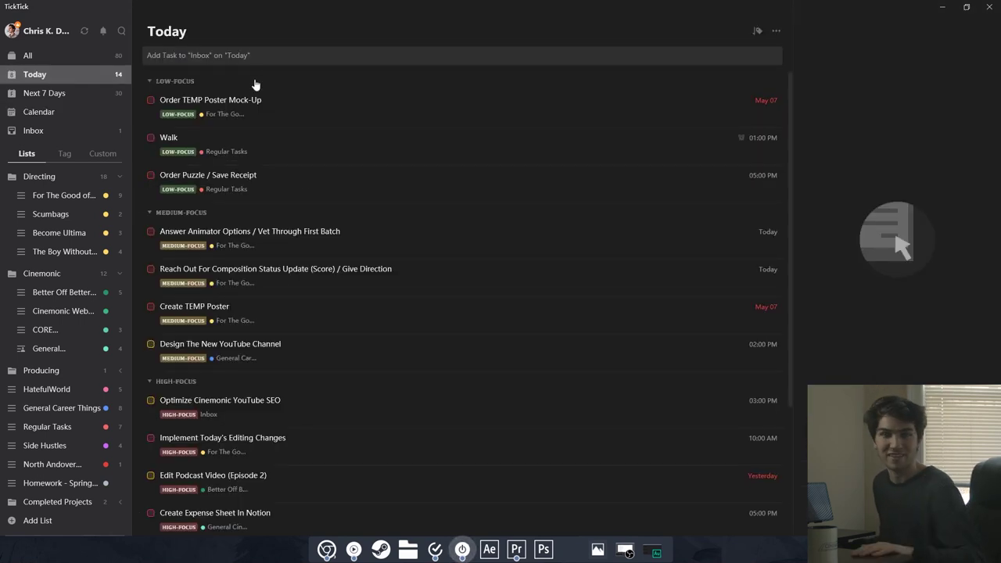
scroll(427, 248, down, 3)
scroll(428, 249, up, 3)
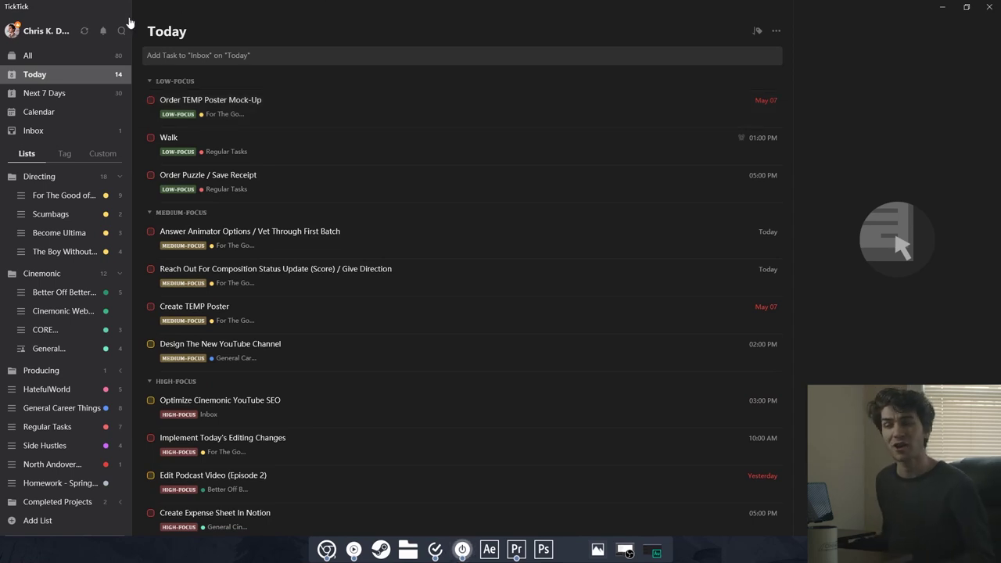
click(104, 156)
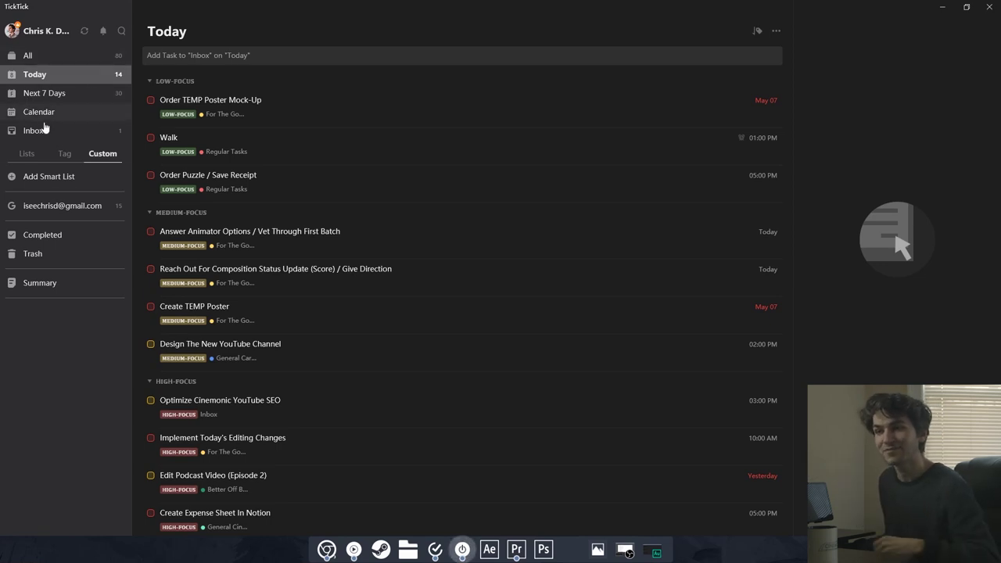
click(26, 153)
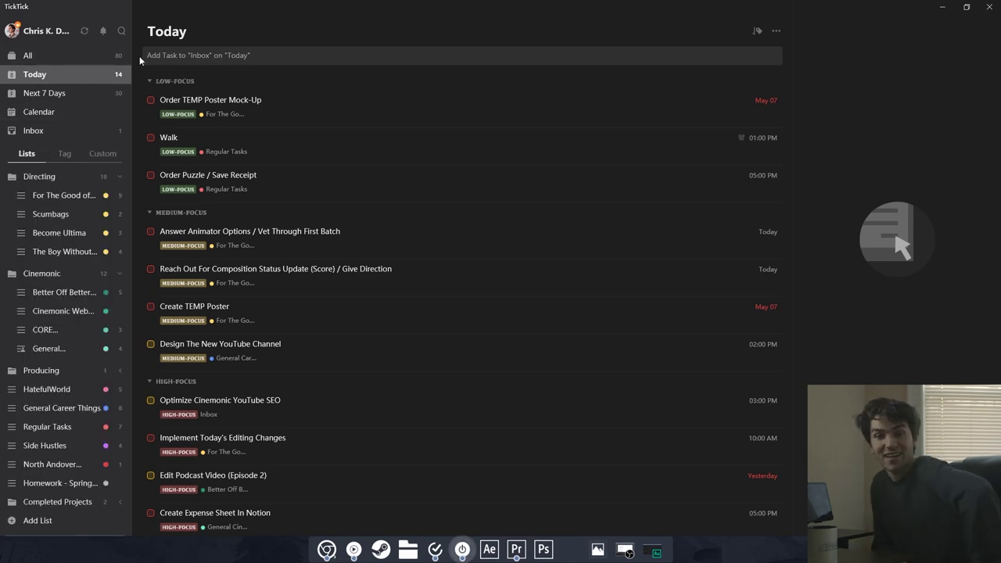